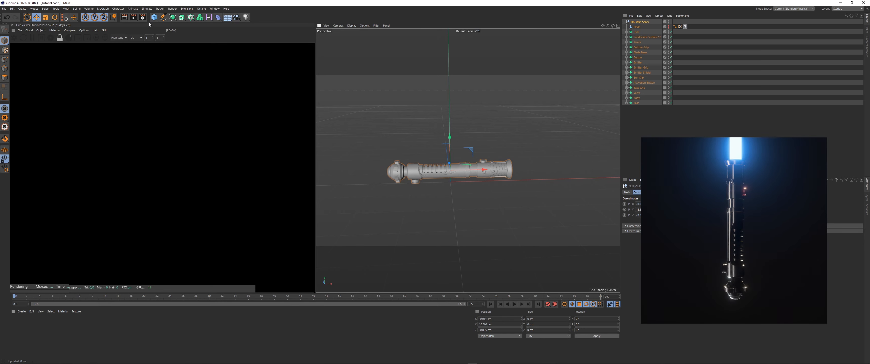
scroll(440, 159, up, 3)
alt+middle_drag(459, 180, 448, 188)
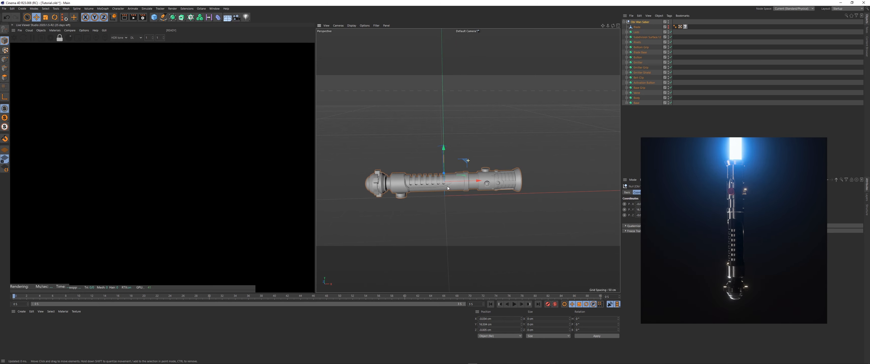
alt+drag(448, 188, 453, 171)
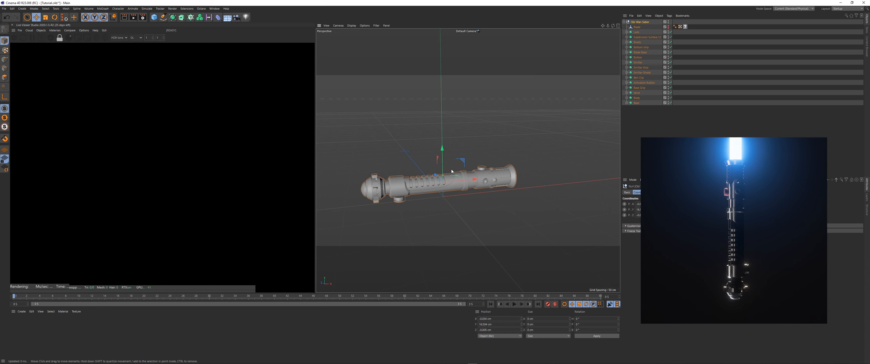
alt+middle_drag(441, 181, 449, 178)
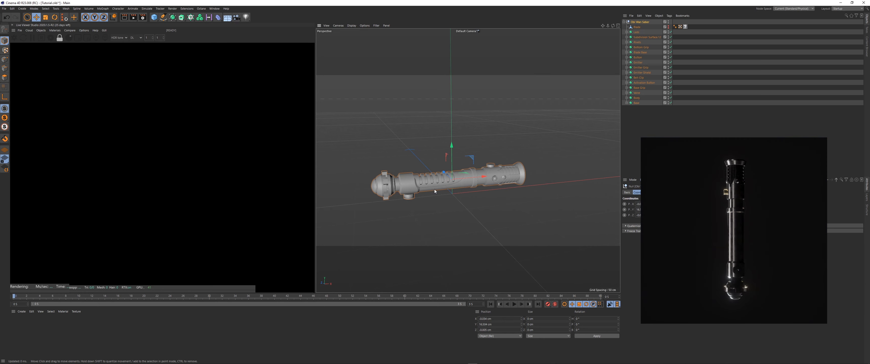
- Set the render output size to 2048 × 2048 pixels and close the render settings
click(143, 18)
drag(230, 18, 301, 109)
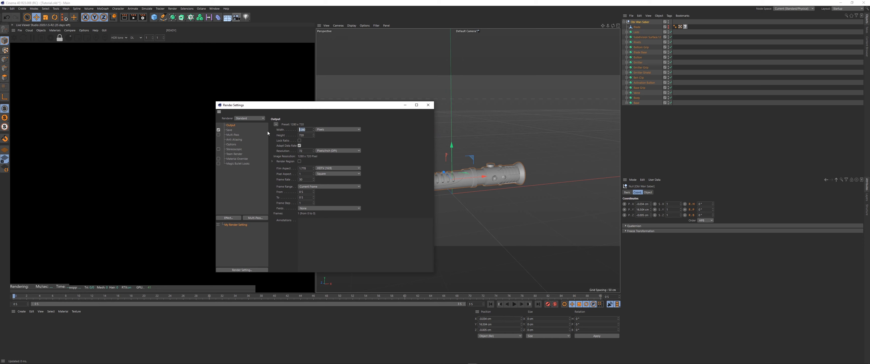
text(208)
text(48)
key(Tab)
text(2048)
key(Return)
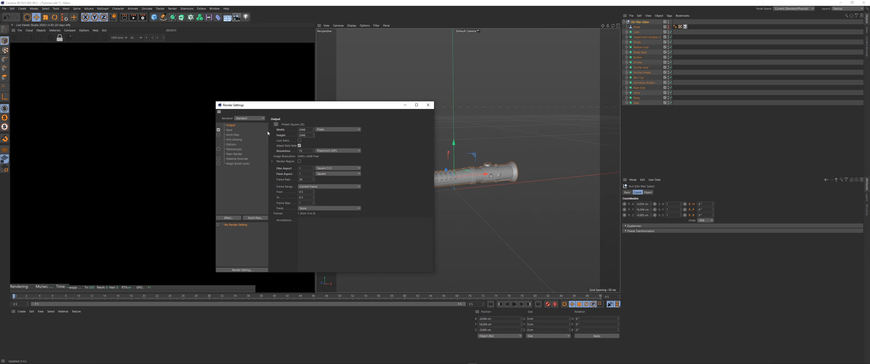
click(428, 105)
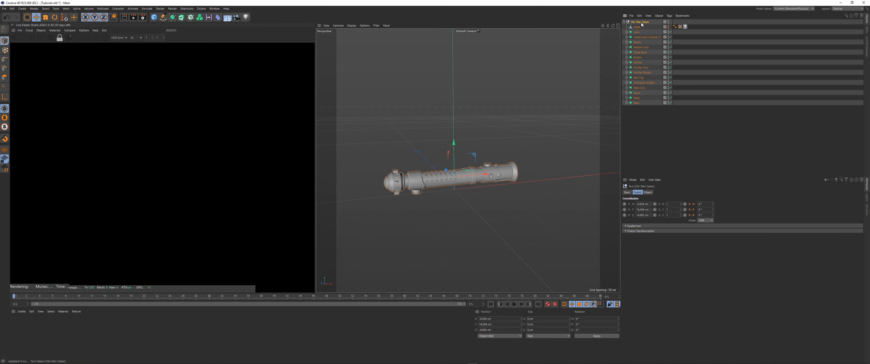
- Stand the whole Obi-Wan saber upright with the emitter end up by setting its bank rotation to -90°
text(90)
key(Return)
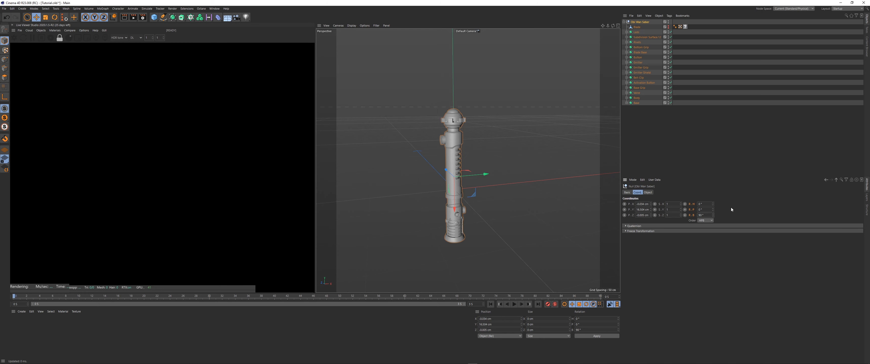
text(-90)
key(Return)
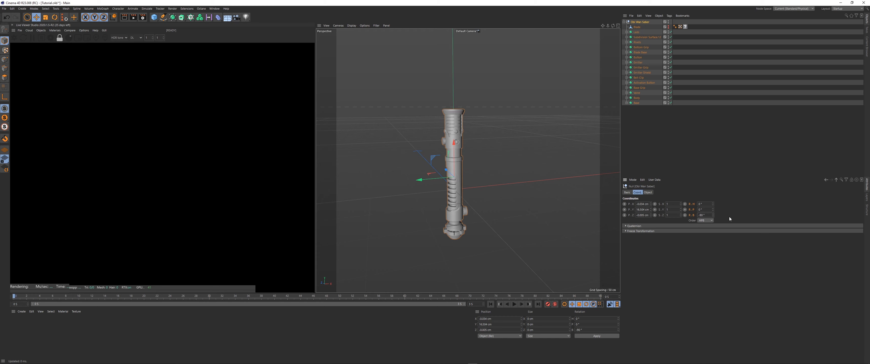
- Add a camera from a roughly frontal view of the saber and look through it
mouse_move(461, 182)
alt+mouse_down()
mouse_move(460, 137)
mouse_move(449, 178)
alt+mouse_up()
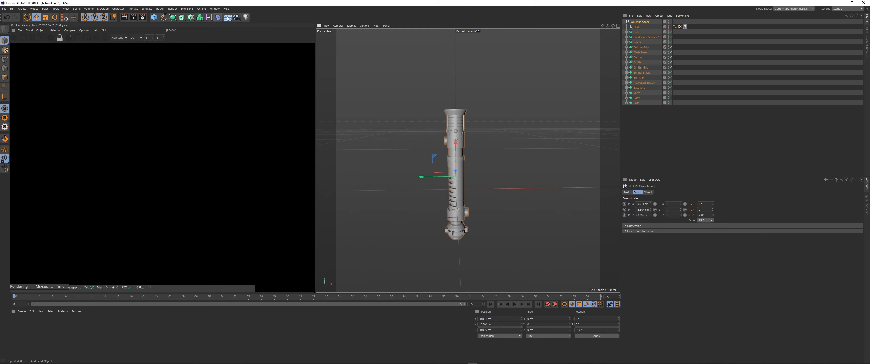
click(237, 17)
click(670, 21)
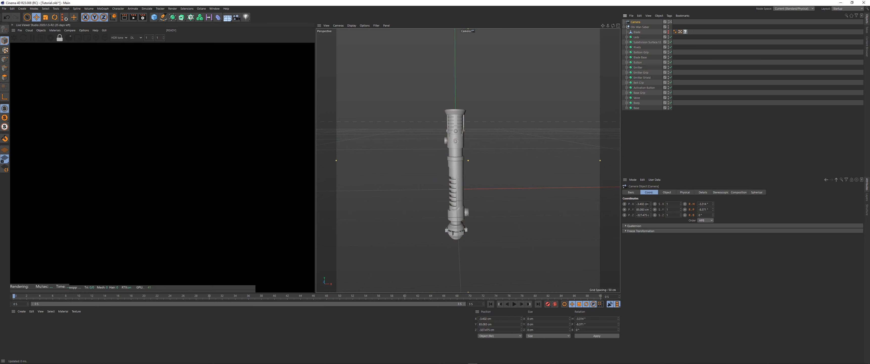
- Set the camera's X and Y position and its heading and pitch rotation to 0
click(642, 204)
text(0)
key(Tab)
text(0)
key(Tab)
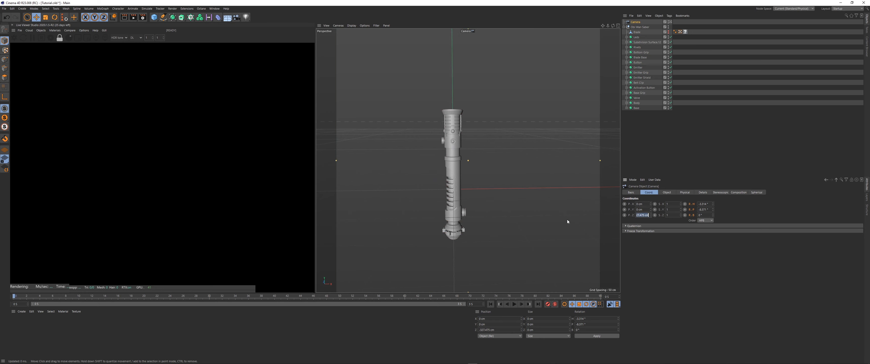
key(Tab)
key(Tab)
key(Tab)
key(Tab)
text(0)
key(Tab)
text(0)
key(Tab)
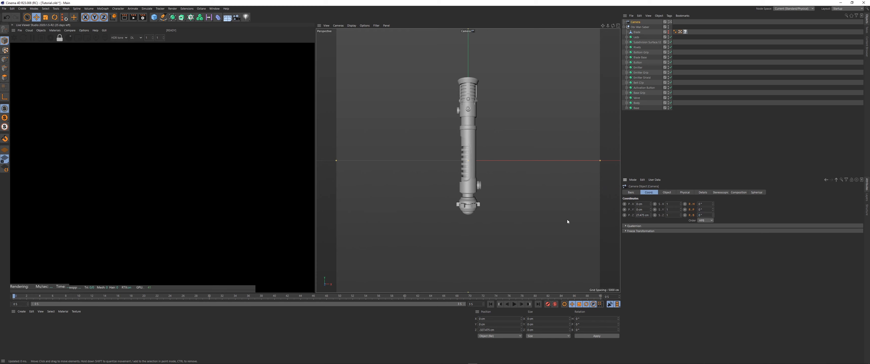
- Lower the whole saber vertically so it sits centred in the camera frame
drag(648, 128, 640, 27)
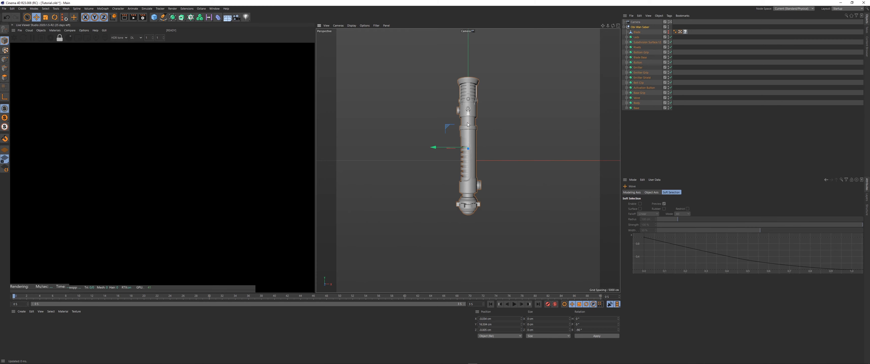
drag(468, 125, 467, 138)
click(664, 142)
- Add an Octane texture environment, collapse the saber hierarchy, and set the environment's RGB spectrum colour to black
click(41, 31)
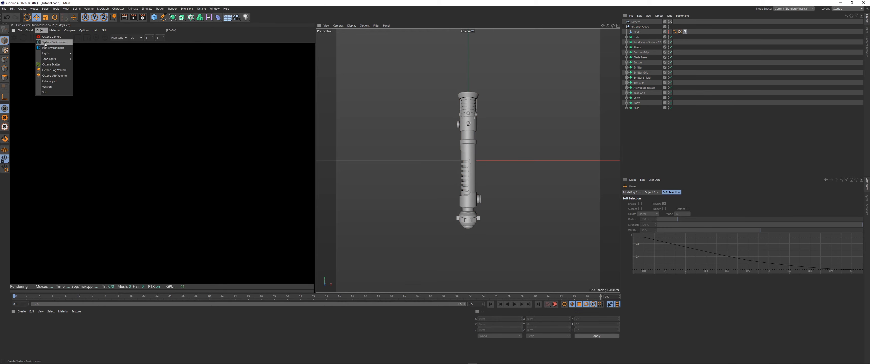
click(45, 42)
click(624, 32)
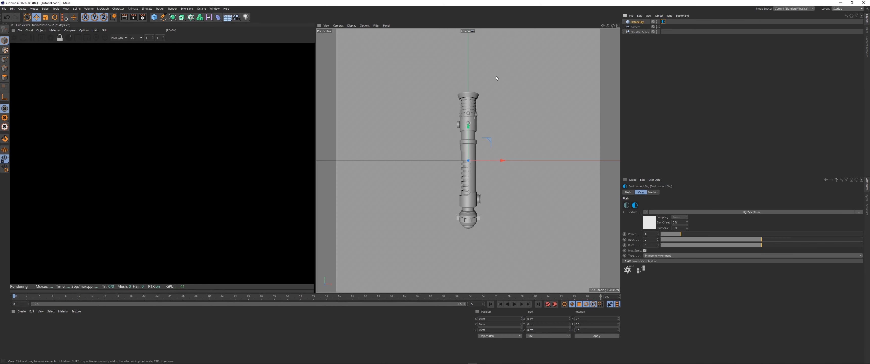
click(649, 223)
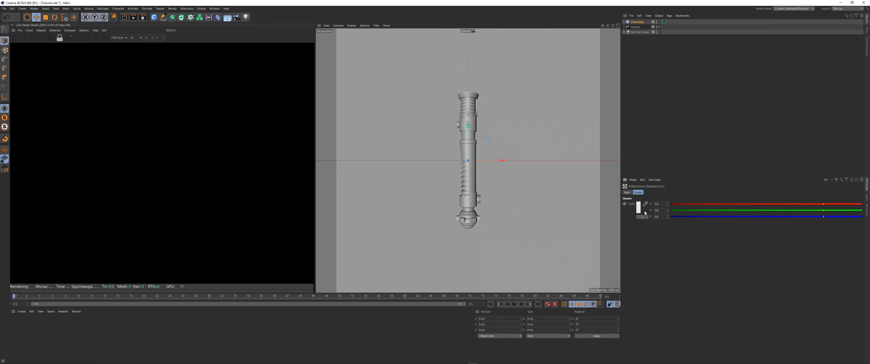
click(627, 223)
- Switch the viewport from the scene camera through the Top view to the free Perspective view
key(F2)
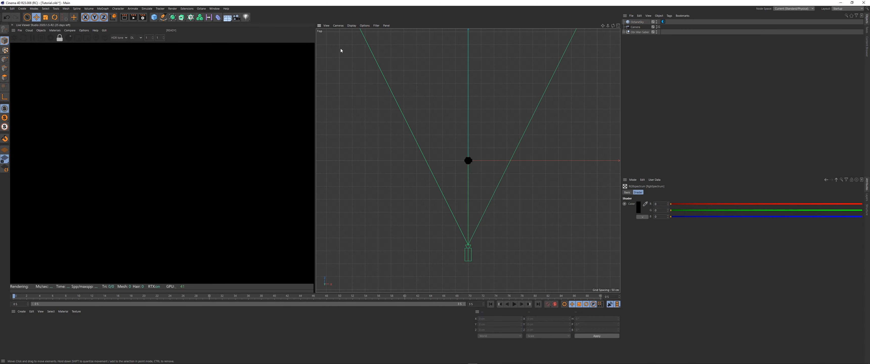
click(338, 25)
click(341, 54)
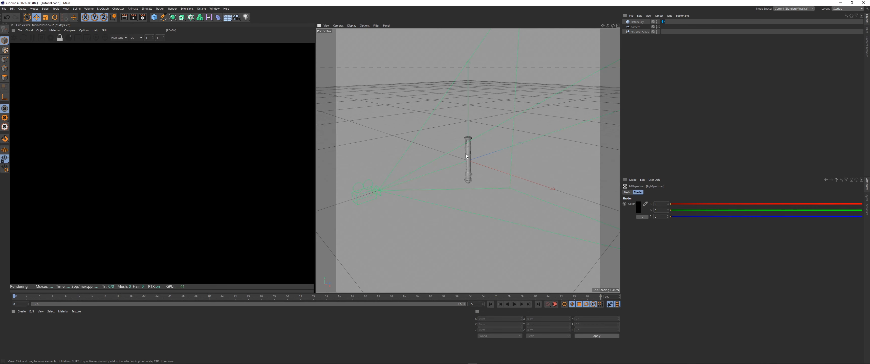
scroll(472, 154, down, 3)
scroll(471, 154, up, 2)
alt+middle_drag(472, 153, 463, 162)
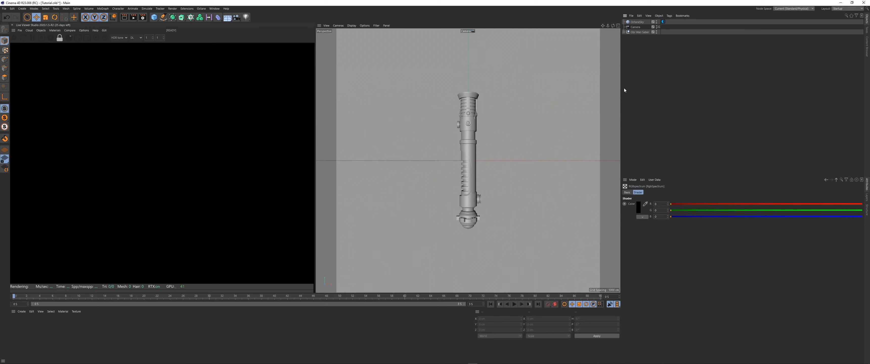
click(338, 25)
click(346, 54)
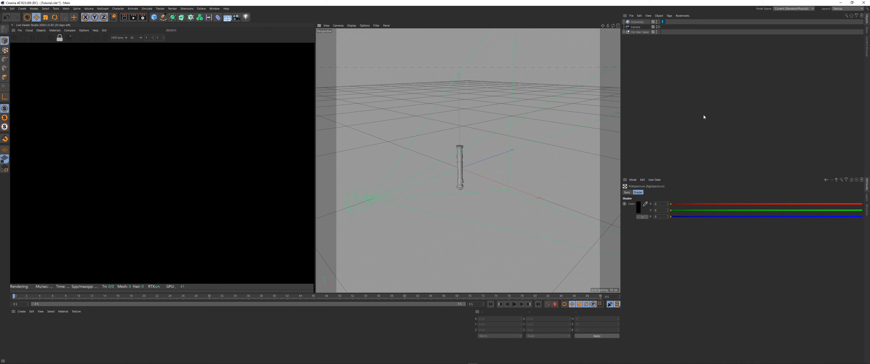
alt+middle_drag(468, 160, 496, 156)
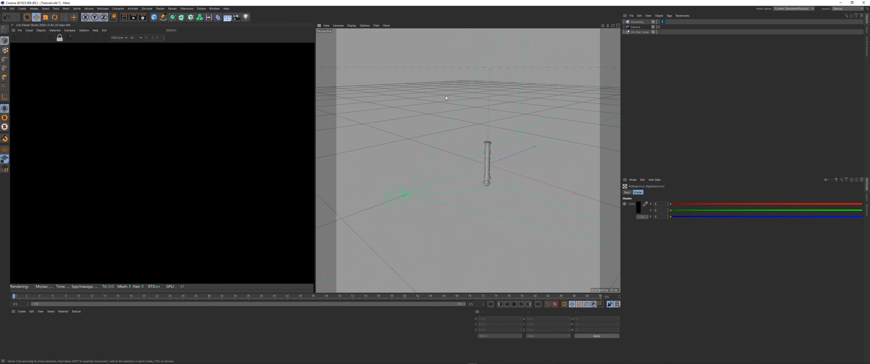
mouse_move(447, 98)
alt+middle_down()
mouse_move(463, 161)
mouse_move(521, 156)
alt+middle_up()
click(352, 25)
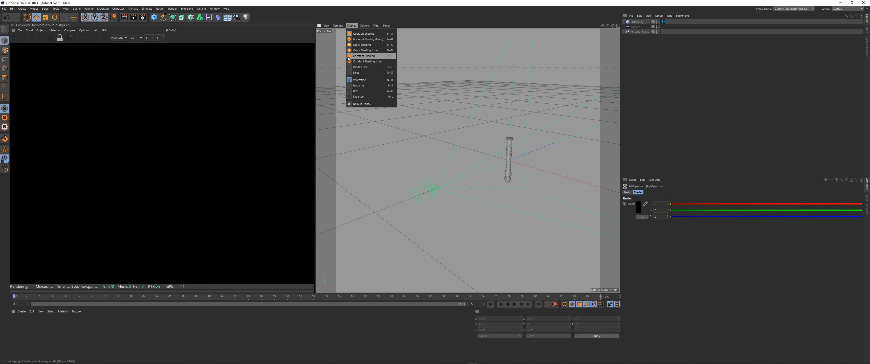
mouse_move(339, 26)
click(353, 94)
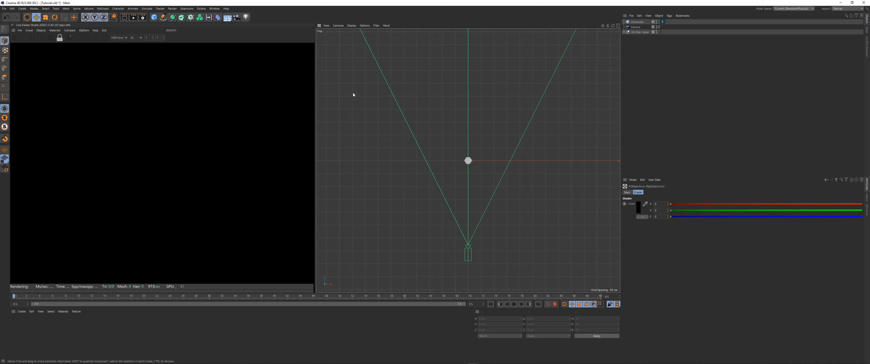
click(338, 26)
click(341, 55)
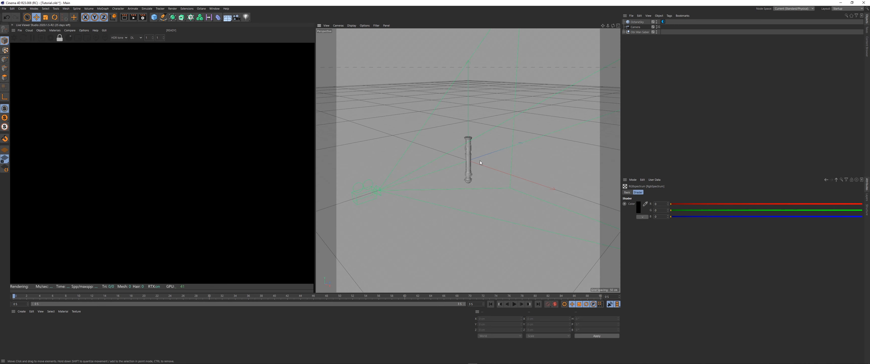
- Add an Octane area light and give it a Target tag aimed at the saber
click(41, 30)
mouse_move(61, 55)
click(94, 68)
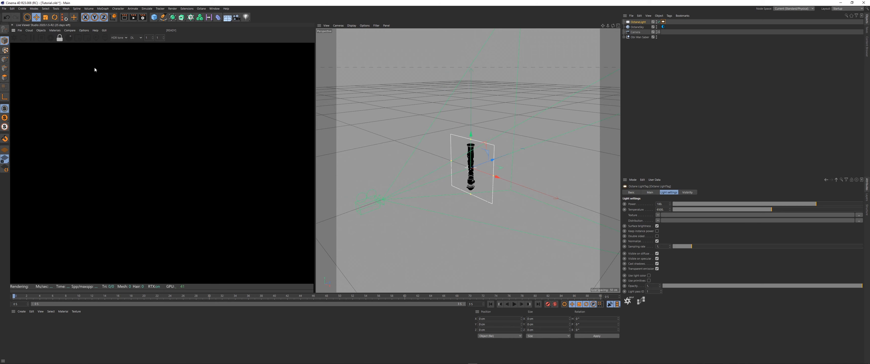
right_click(640, 21)
mouse_move(699, 27)
click(714, 43)
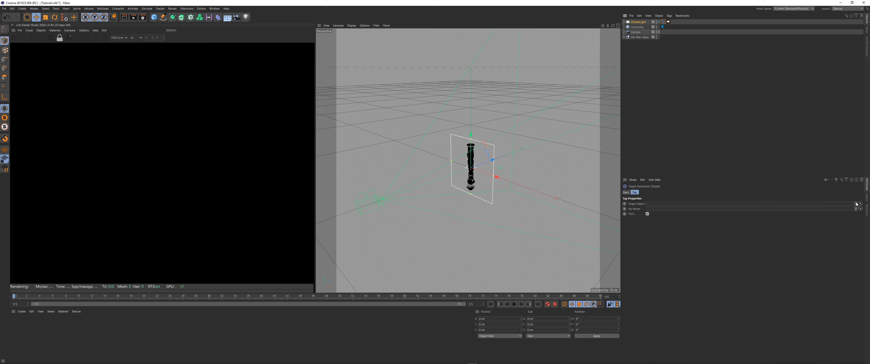
click(635, 38)
- Move the area light far behind and to one side of the saber, at about X 1570 cm, Z 1890 cm
click(638, 22)
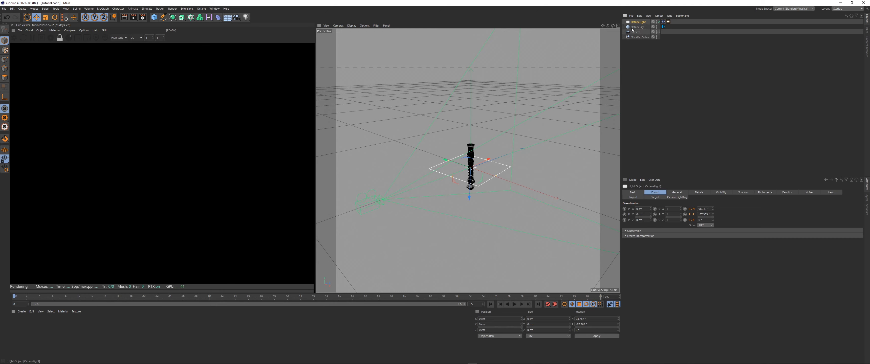
scroll(414, 142, down, 3)
drag(417, 148, 529, 148)
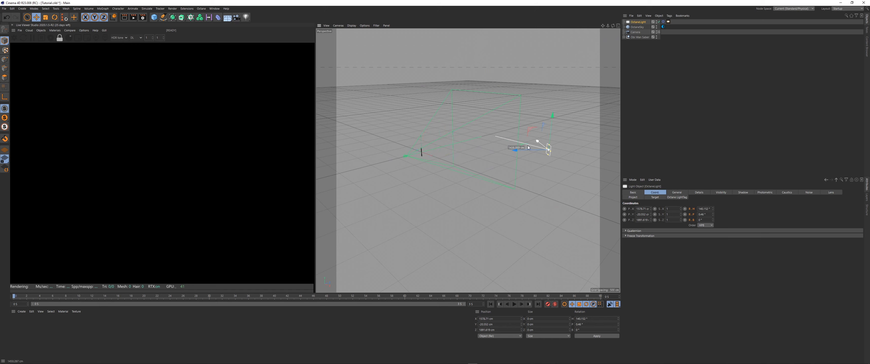
click(613, 133)
- Set the Live Viewer kernel to PT, start the live render and fit the whole frame in the viewer
click(136, 38)
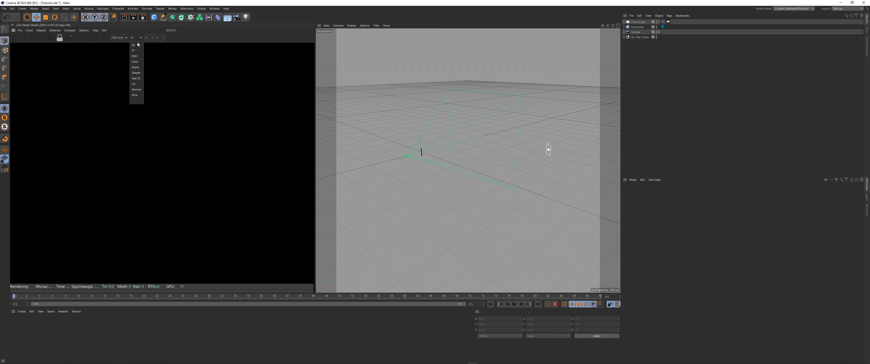
click(135, 51)
click(17, 39)
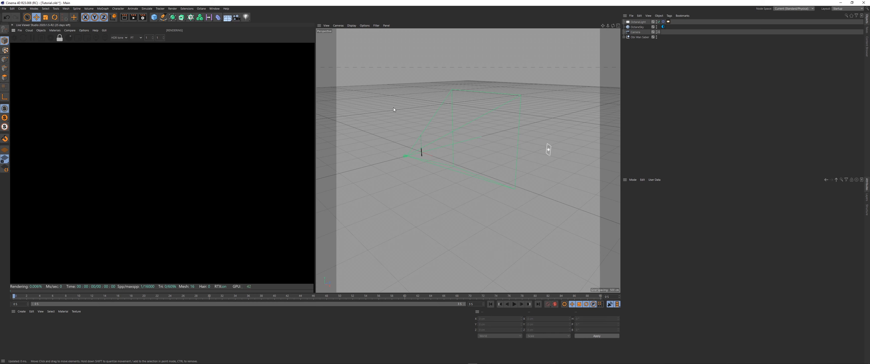
scroll(159, 142, down, 3)
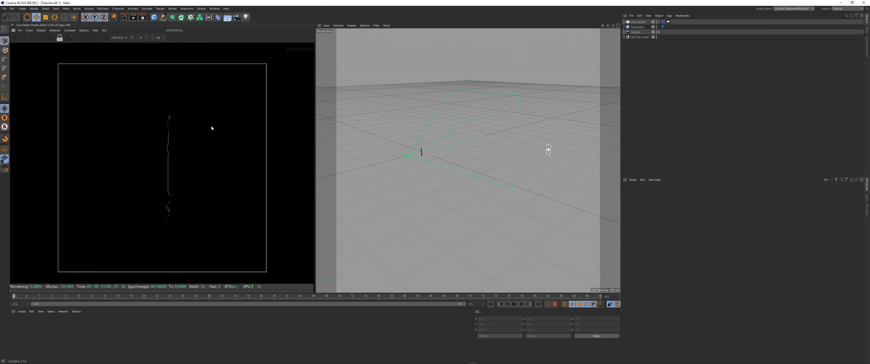
- Load an Octane falloff map into the area light's distribution and open the shader's settings
click(668, 22)
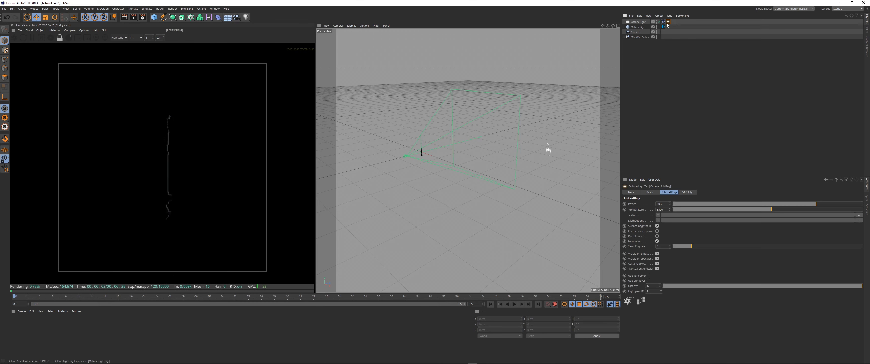
click(658, 220)
mouse_move(673, 317)
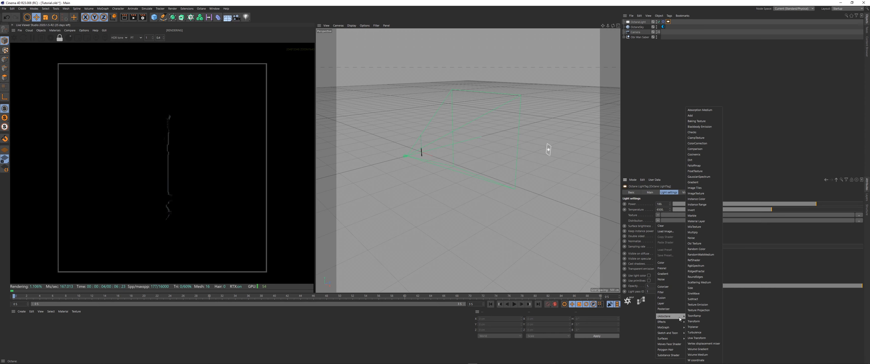
click(695, 166)
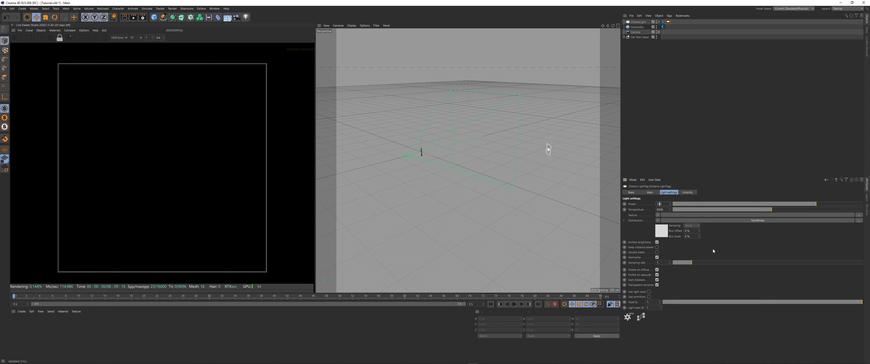
click(758, 221)
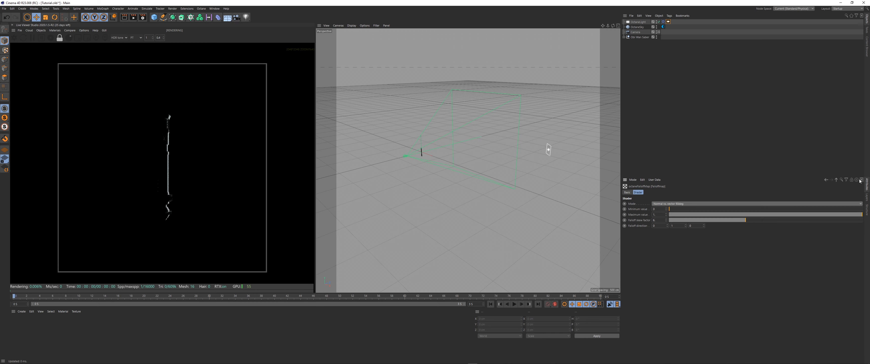
- Move the area light closer behind the saber and slightly to one side, at about X 790 cm, Z 1385 cm
click(837, 180)
click(746, 101)
click(639, 22)
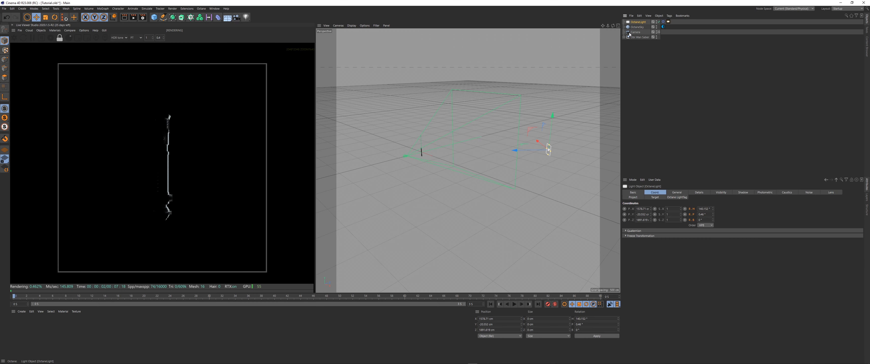
drag(539, 153, 494, 153)
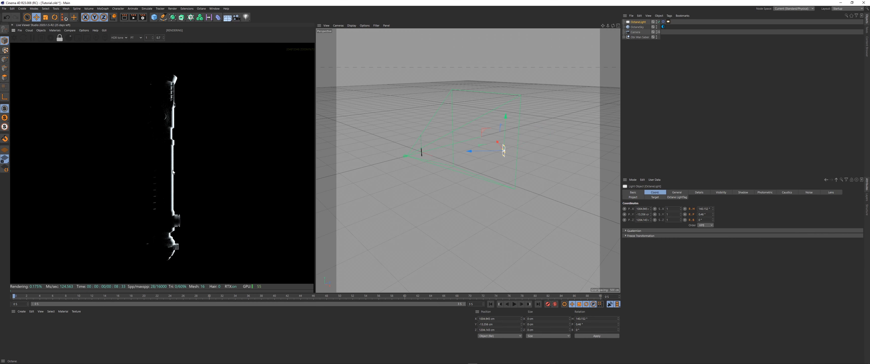
alt+drag(347, 169, 411, 151)
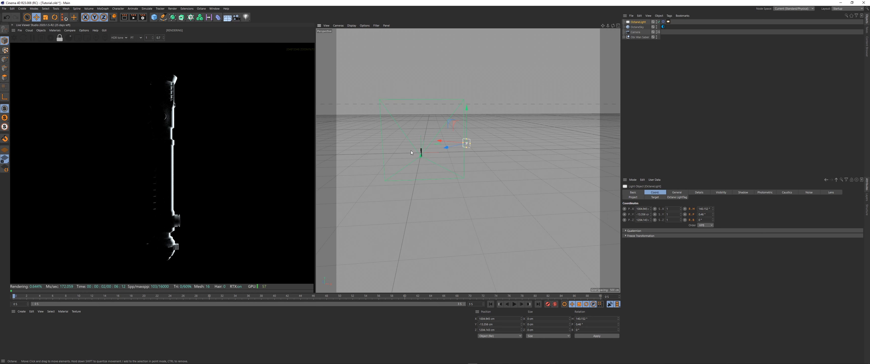
alt+right_drag(411, 151, 524, 143)
drag(528, 136, 519, 142)
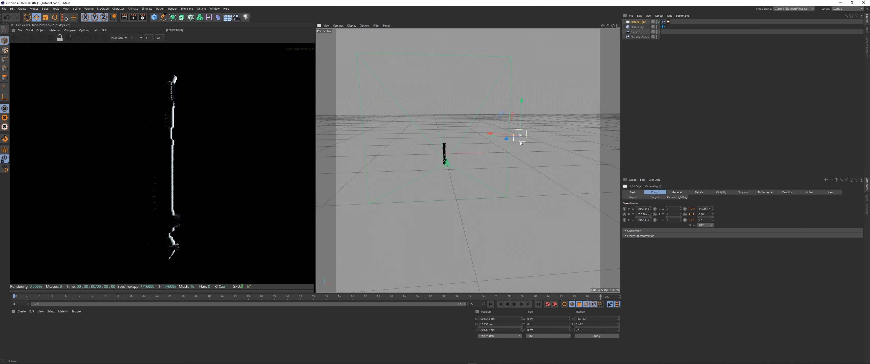
drag(520, 119, 480, 139)
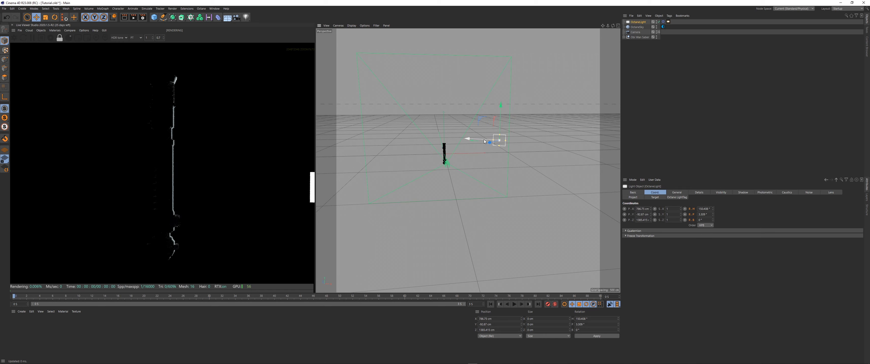
- Turn off camera visibility for the area light so it is hidden from the render
scroll(182, 174, down, 2)
click(668, 21)
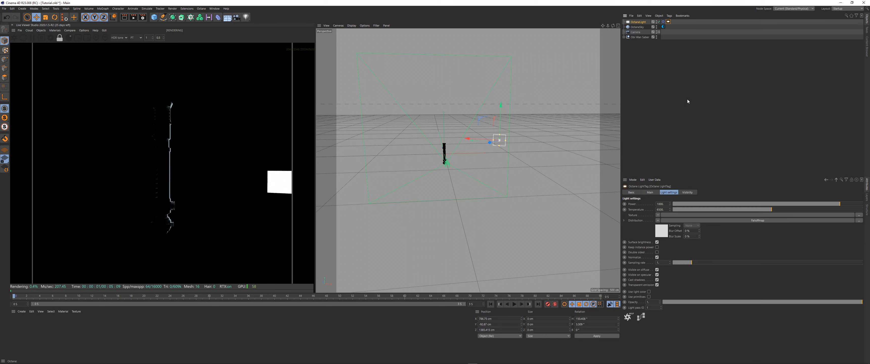
click(688, 193)
click(651, 204)
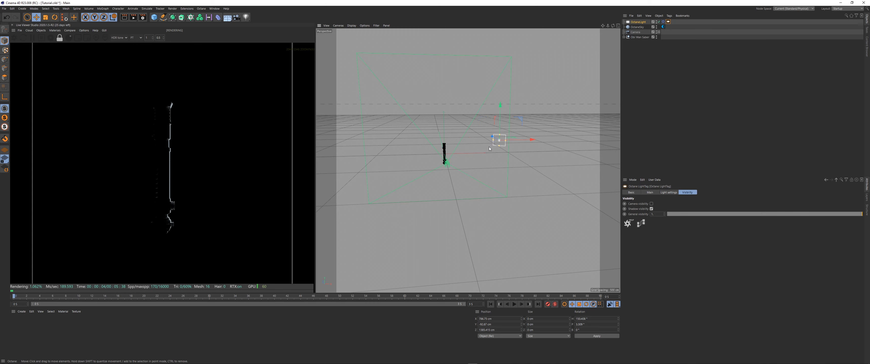
- Try the area light in front of the saber and undo the move
drag(492, 136, 525, 190)
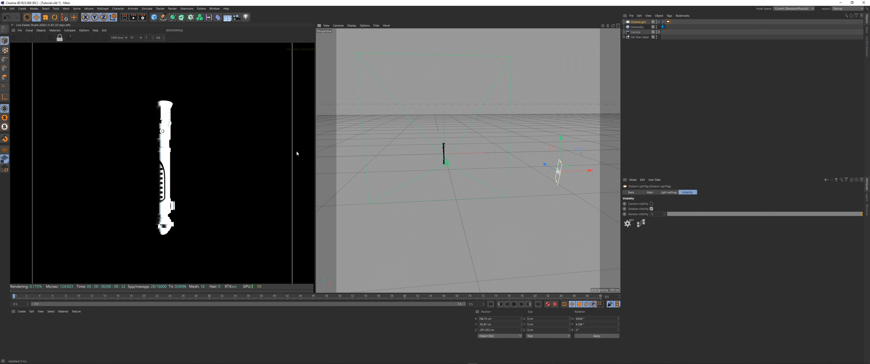
key(ctrl+z)
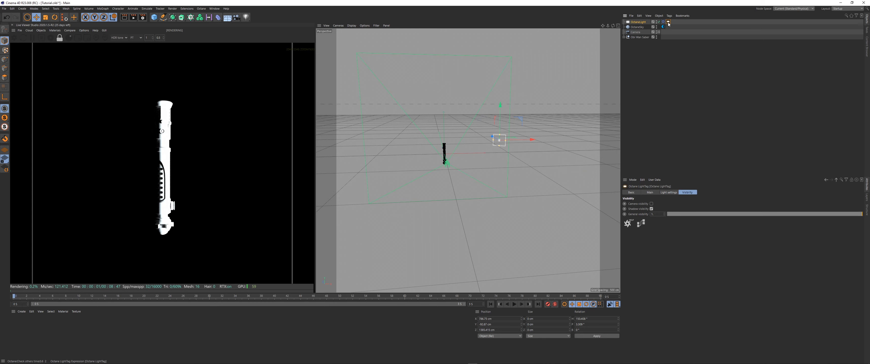
- Set the area light's sampling rate to 2048
click(669, 192)
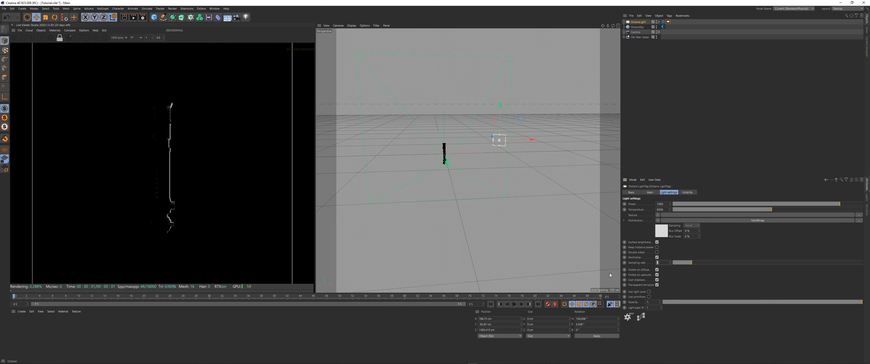
drag(662, 262, 652, 282)
text(2048)
key(Return)
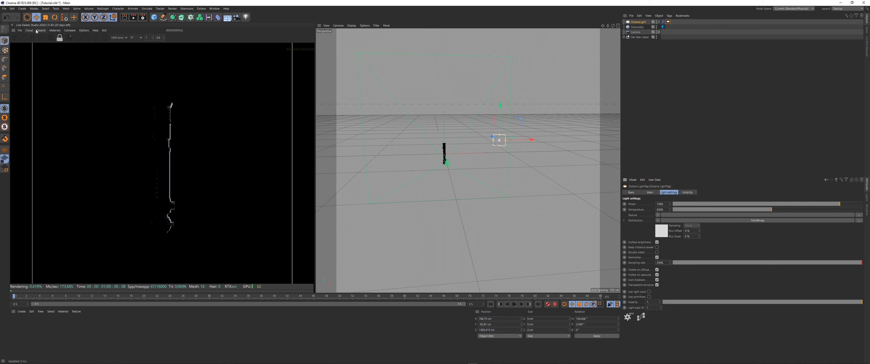
- In the Octane path tracing settings, set max samples to 2048 and both diffuse and specular depth to 8
click(50, 37)
drag(54, 8, 433, 81)
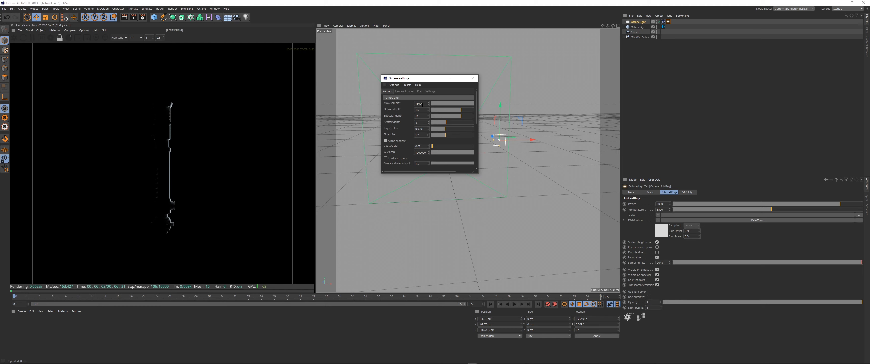
text(2048)
key(Tab)
text(8)
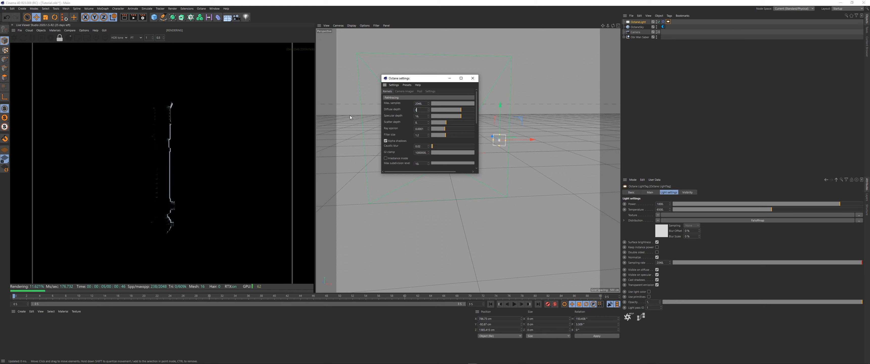
key(Tab)
text(8)
- Set the GI clamp to 10 and close the Octane settings
key(Tab)
key(Tab)
key(Tab)
key(Tab)
key(Tab)
text(10)
key(Return)
click(473, 78)
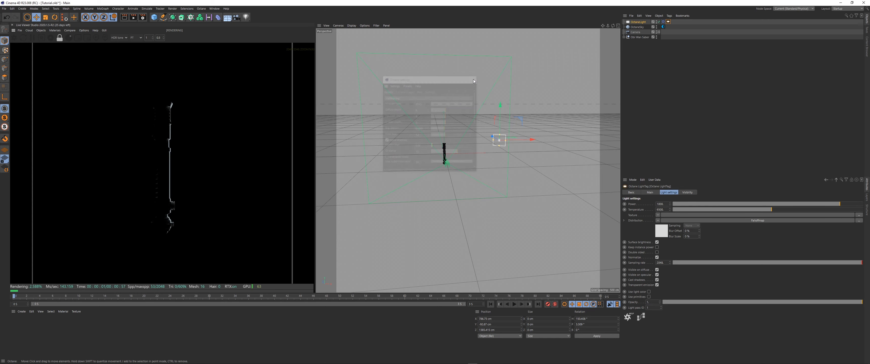
- Set the area light's temperature to 6000
scroll(162, 211, up, 5)
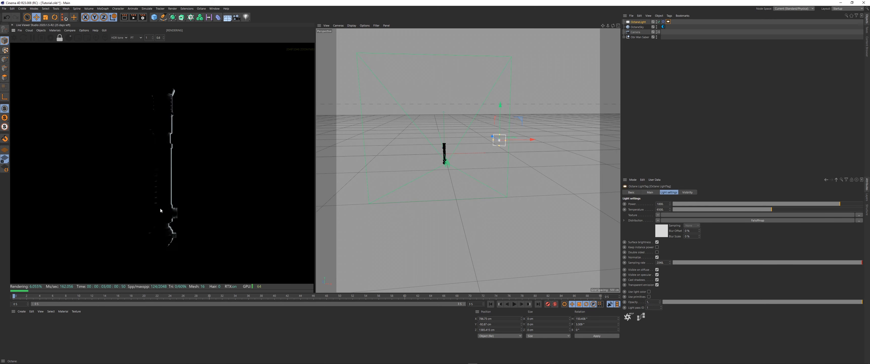
drag(166, 243, 165, 132)
scroll(166, 132, down, 8)
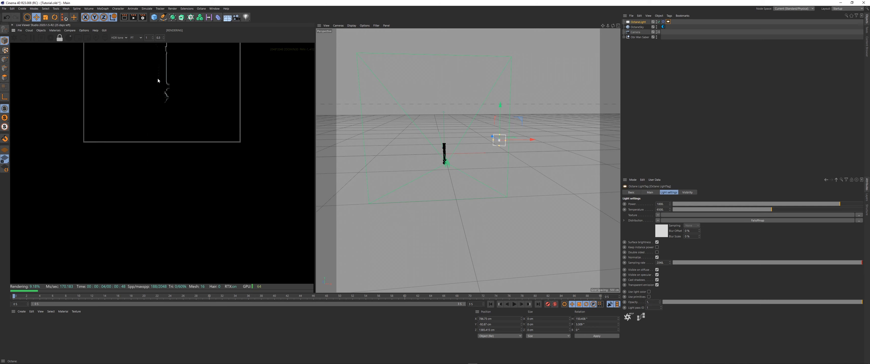
drag(158, 81, 159, 165)
double_click(159, 165)
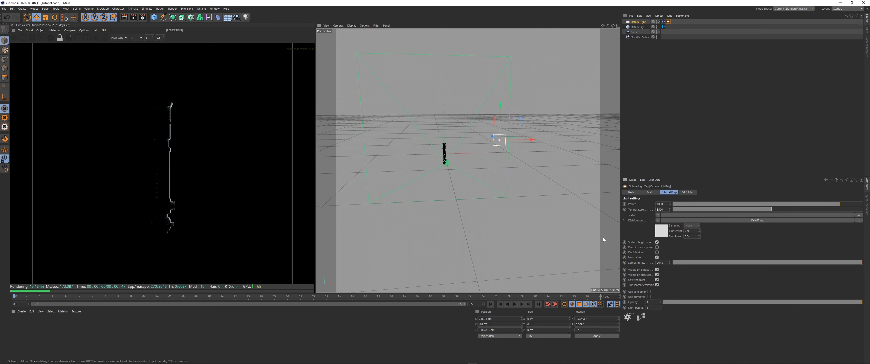
text(5)
key(Return)
- Duplicate the area light to the opposite side of the saber and stretch the copy into a wide rectangle
ctrl+drag(528, 140, 364, 139)
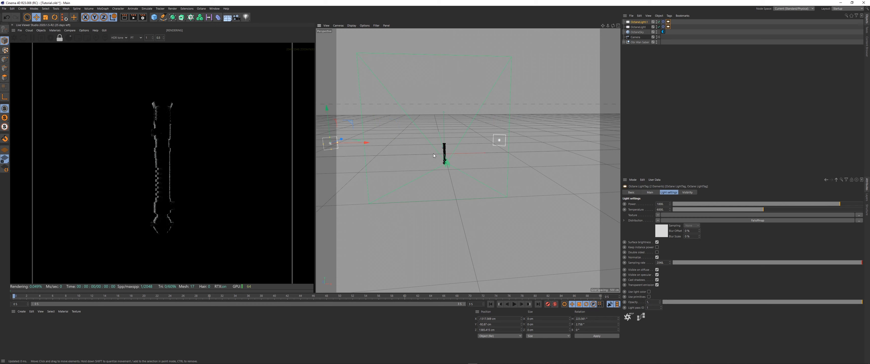
alt+middle_drag(392, 162, 505, 176)
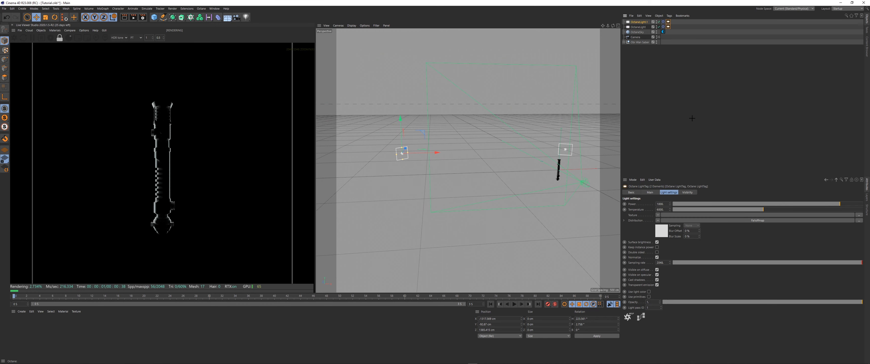
click(428, 154)
drag(428, 154, 393, 156)
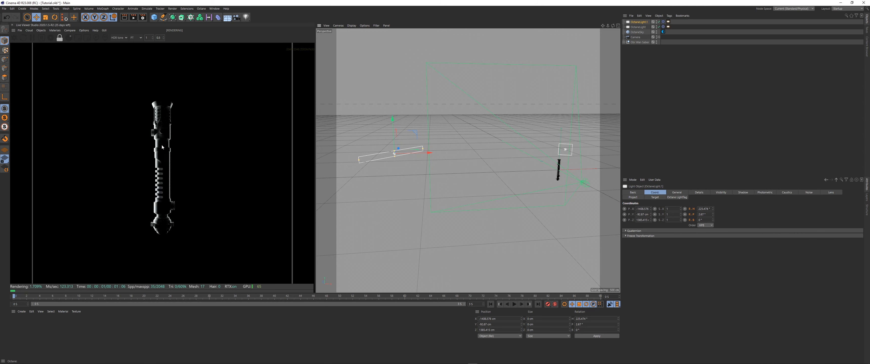
- Check the saber's details in the live render and move the wide light slightly farther outward
scroll(161, 145, up, 5)
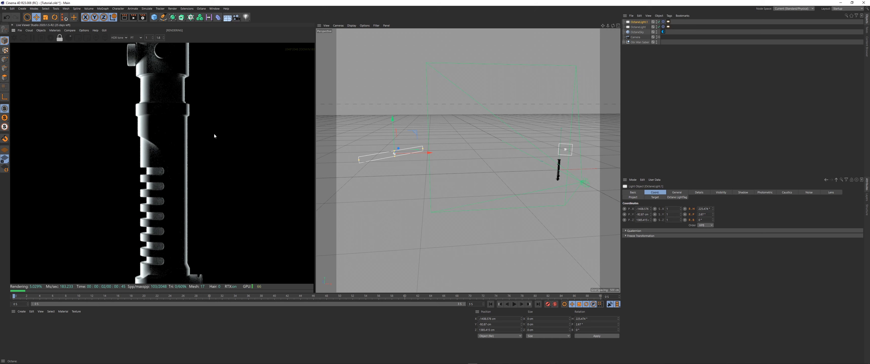
scroll(137, 145, down, 7)
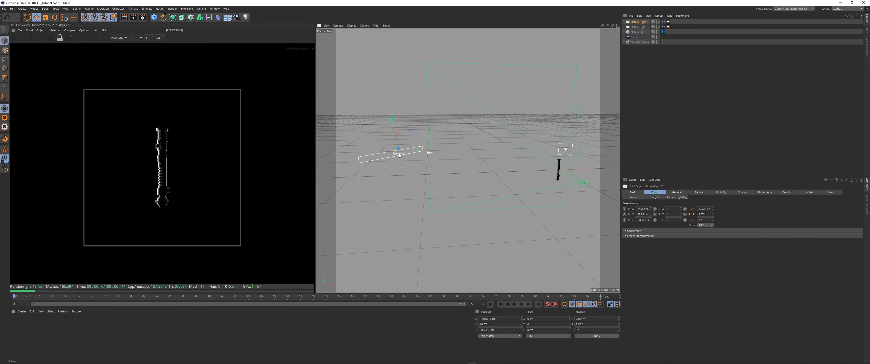
mouse_move(400, 155)
mouse_down()
mouse_move(388, 153)
mouse_move(401, 154)
mouse_up()
- Set the original area light's power to 10000
click(674, 43)
click(647, 27)
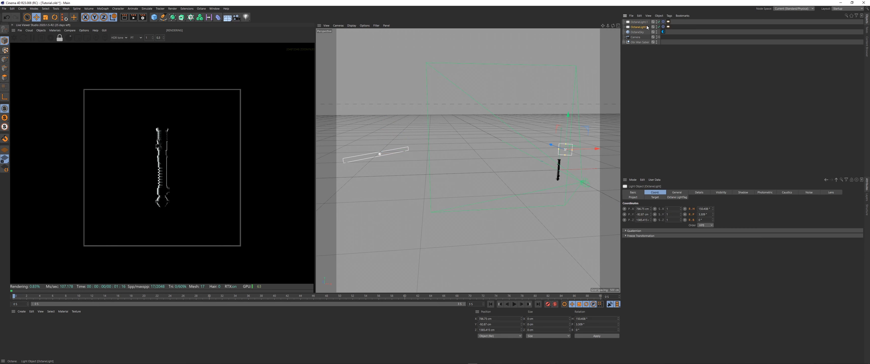
click(668, 27)
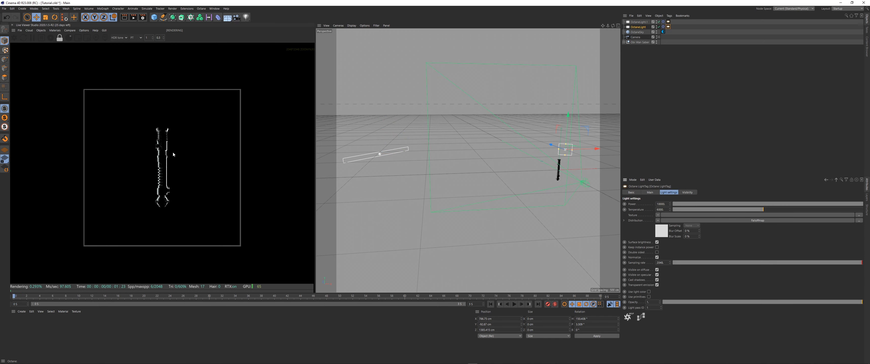
- Move the original area light farther back from the saber along its local axis, to about Z 2240 cm
scroll(171, 111, up, 2)
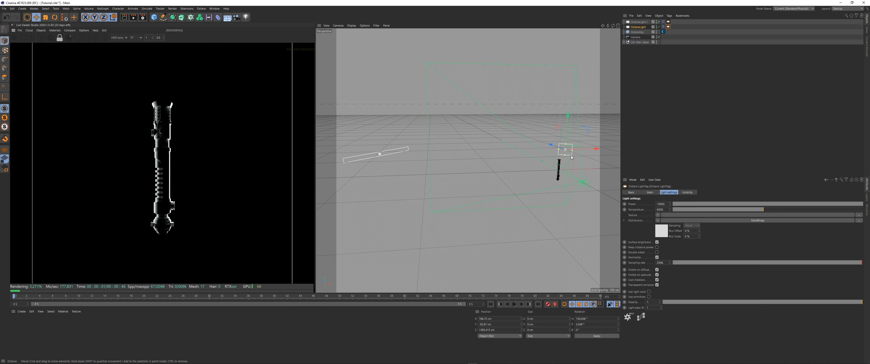
alt+middle_drag(558, 164, 459, 188)
scroll(378, 167, down, 2)
key(w)
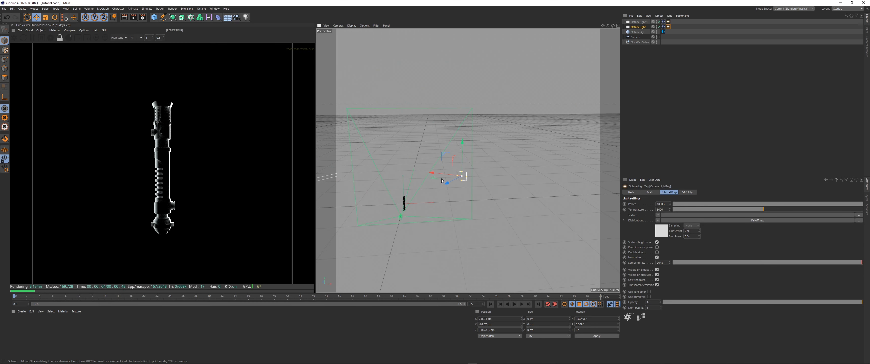
mouse_move(460, 159)
alt+mouse_down()
mouse_move(463, 179)
mouse_move(478, 175)
mouse_move(471, 167)
alt+mouse_up()
scroll(147, 166, up, 1)
scroll(147, 166, down, 1)
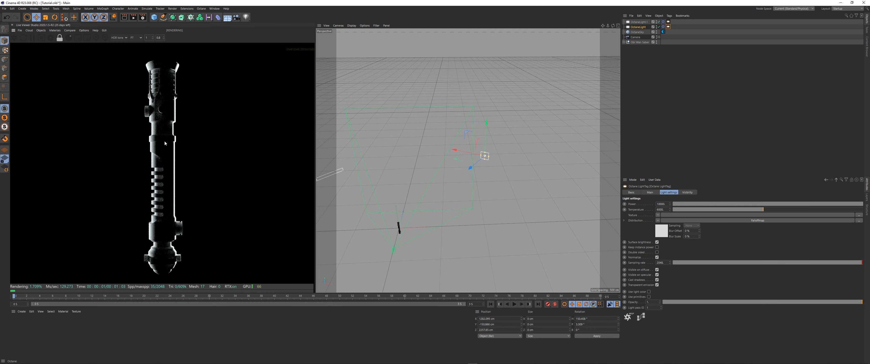
- Add an Octane camera tag to the Camera object
click(656, 76)
right_click(637, 37)
mouse_move(655, 47)
click(730, 68)
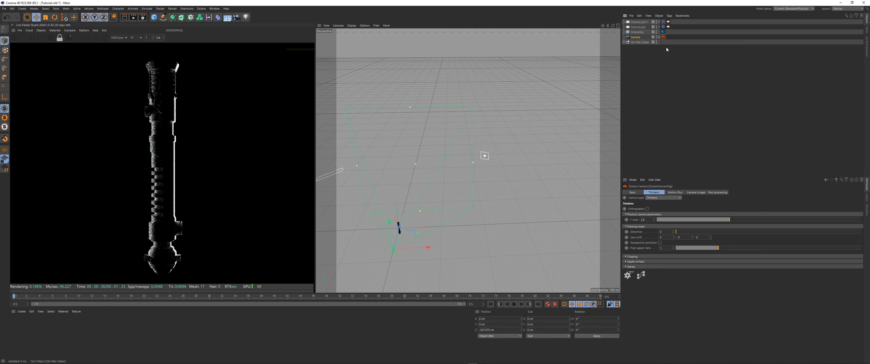
- Enable post-processing on the Octane camera tag and raise the bloom power for a soft glow
click(718, 192)
click(640, 209)
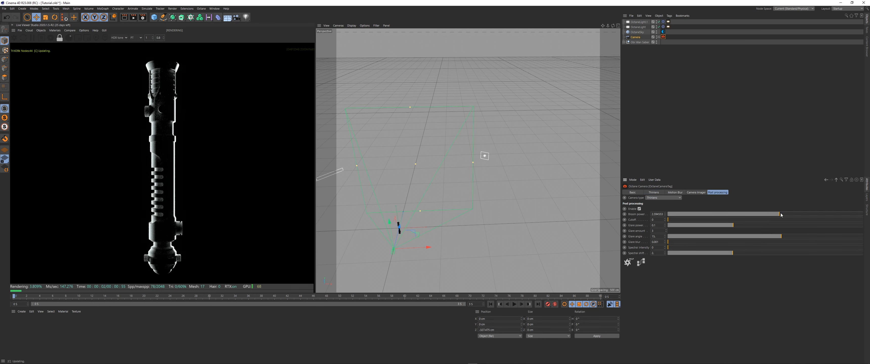
drag(807, 215, 815, 215)
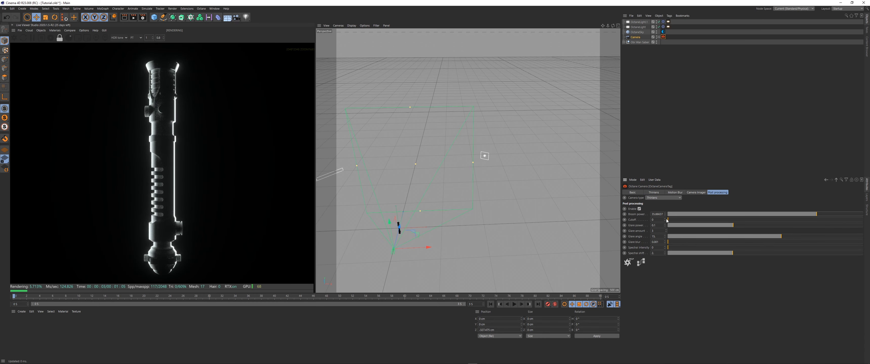
- Compare the render with post-processing off and on, viewing the glow close up and in the full frame
click(640, 209)
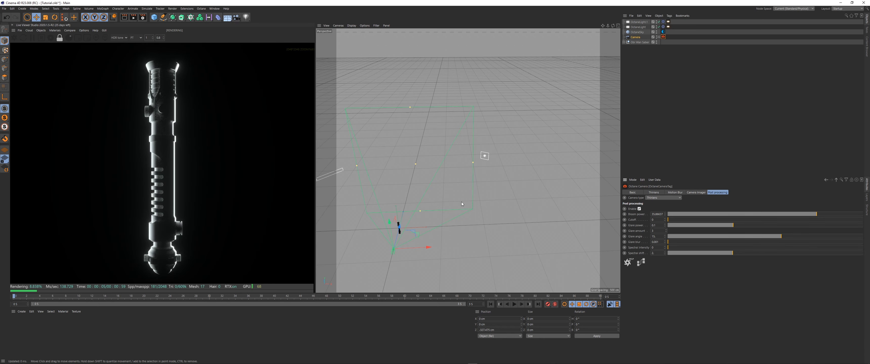
click(639, 209)
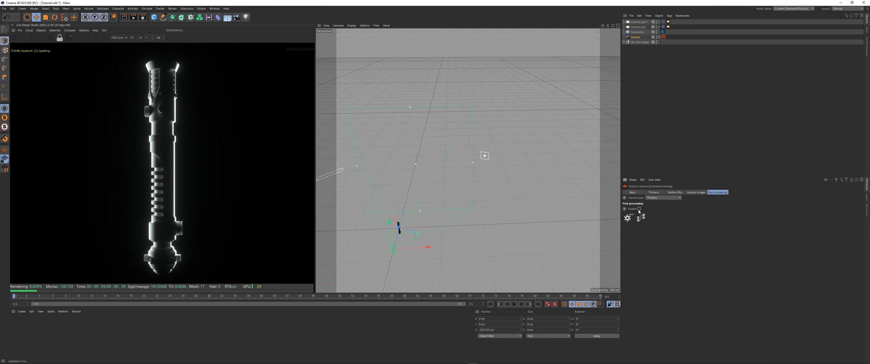
click(639, 209)
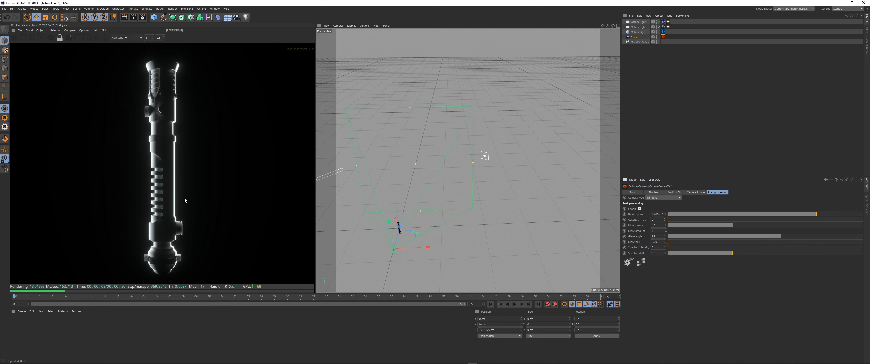
scroll(151, 197, down, 3)
scroll(151, 200, down, 2)
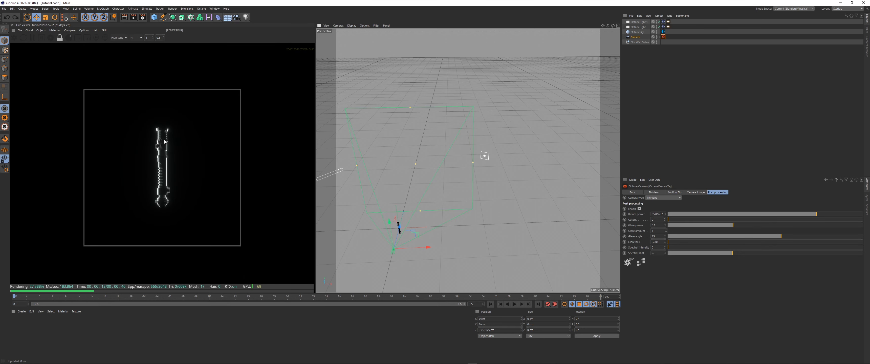
scroll(164, 141, up, 4)
- Enable the camera imager on the Octane camera tag and raise highlight compression to its maximum, checking the saber's highlights
click(699, 193)
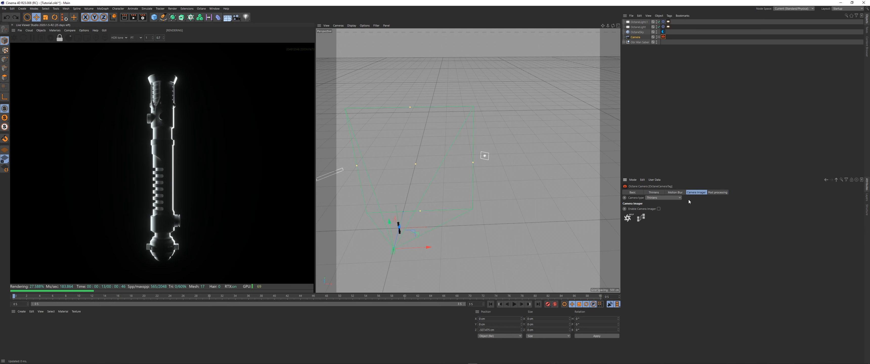
drag(688, 232, 863, 233)
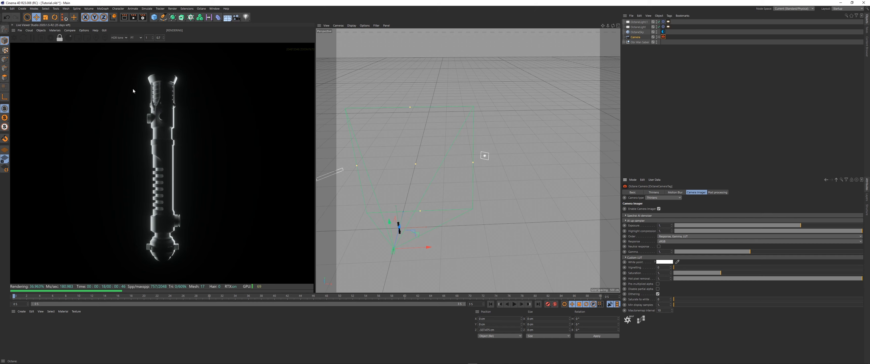
scroll(133, 90, up, 5)
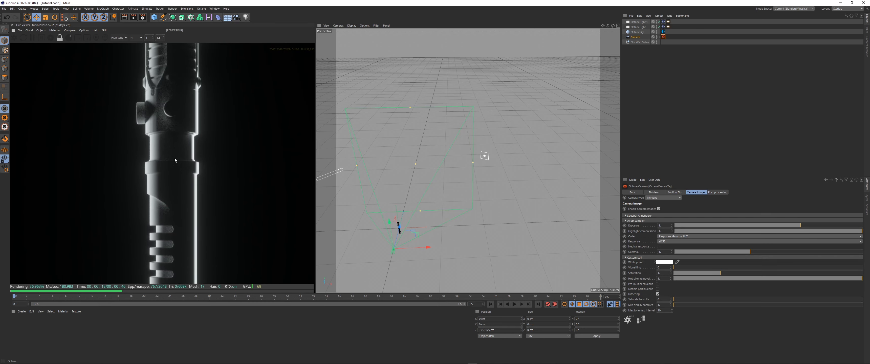
scroll(174, 161, down, 5)
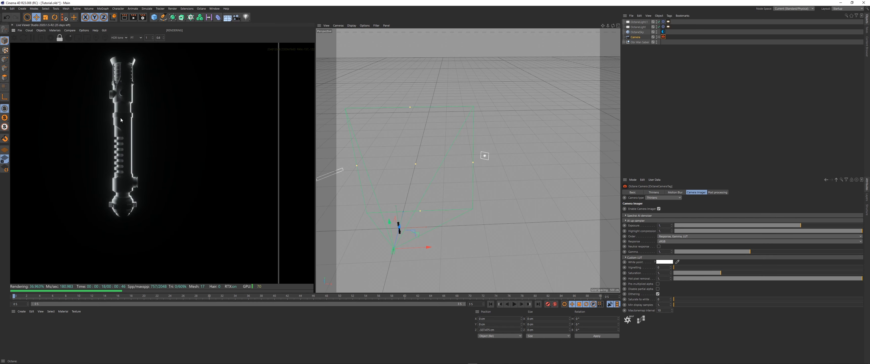
scroll(121, 120, up, 3)
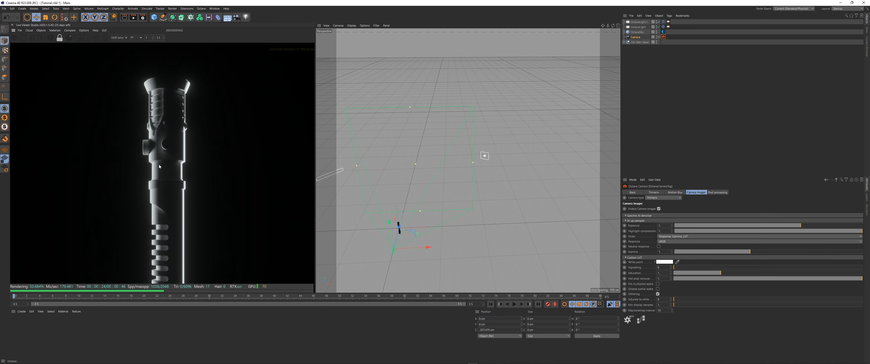
- Expand the saber group and rename its generically named Subdivision Surface object to Cubes
click(624, 42)
click(761, 87)
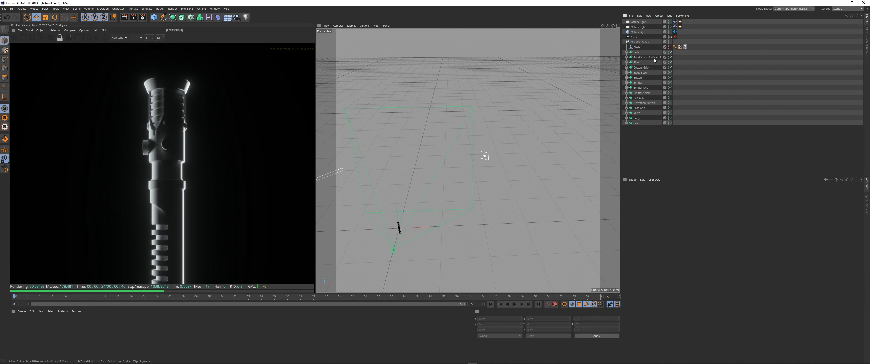
drag(652, 156, 632, 52)
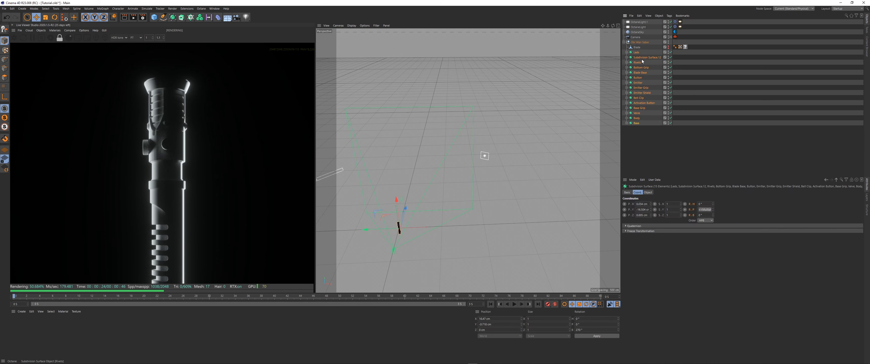
click(642, 58)
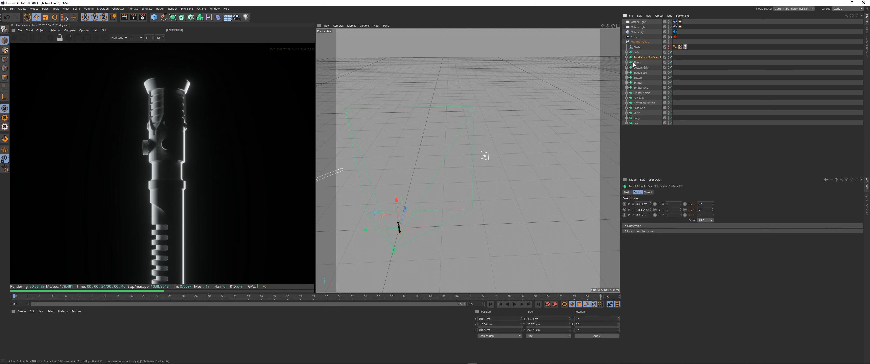
alt+middle_drag(401, 232, 438, 206)
scroll(438, 205, up, 5)
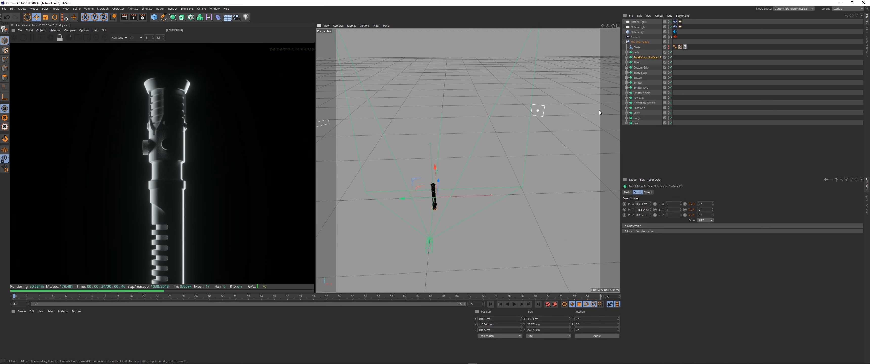
double_click(646, 58)
text(Cubes)
key(Return)
- Select the Emitter Shield part of the saber and raise its editor subdivision level to 3
scroll(438, 189, up, 5)
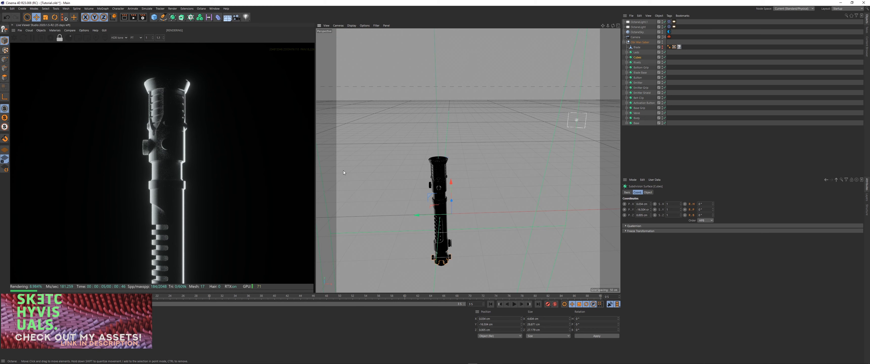
drag(162, 175, 160, 142)
scroll(431, 211, up, 6)
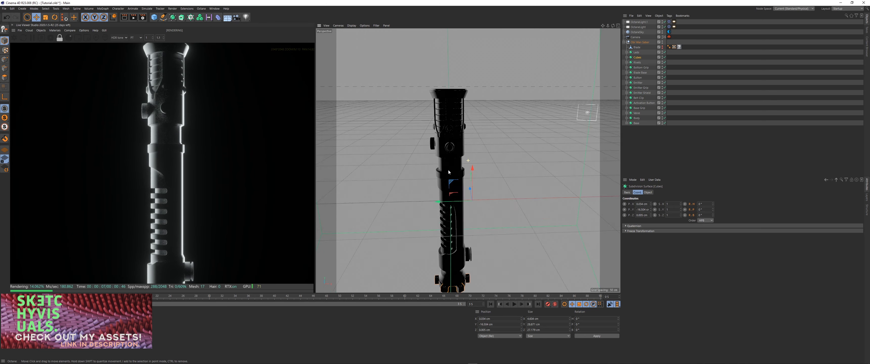
mouse_move(444, 144)
alt+mouse_down()
mouse_move(447, 237)
mouse_move(442, 142)
alt+mouse_up()
click(443, 124)
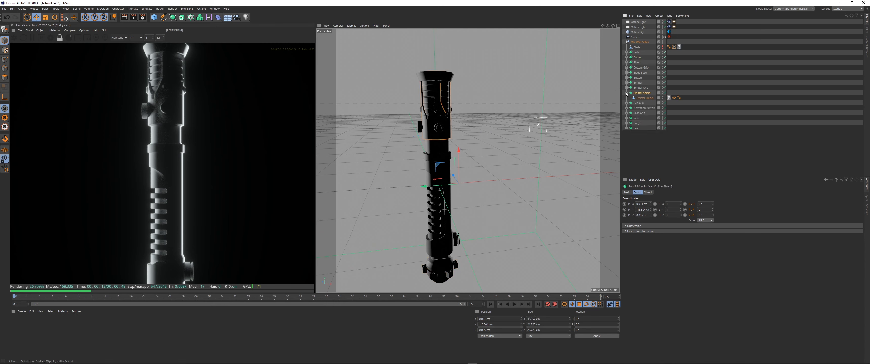
click(648, 192)
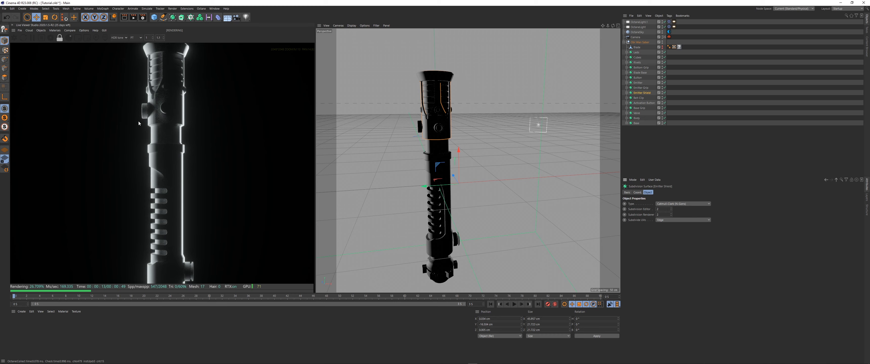
scroll(138, 121, up, 3)
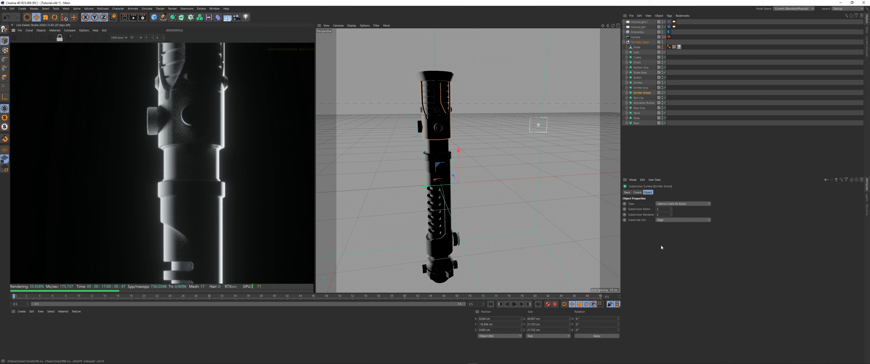
click(671, 208)
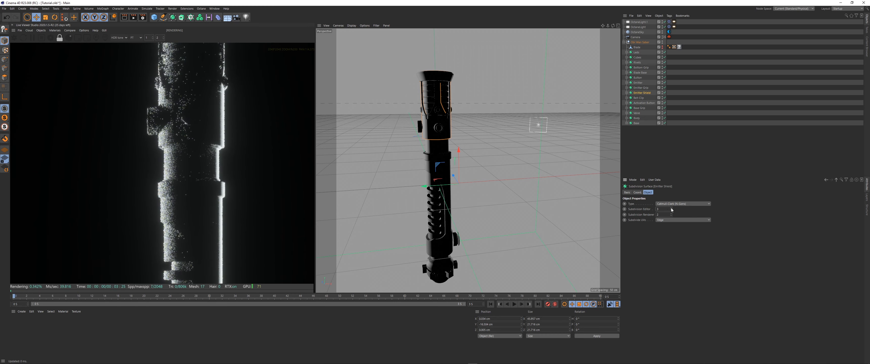
- Set the Camera object's focal length to 80 mm and look through that camera
scroll(152, 187, down, 4)
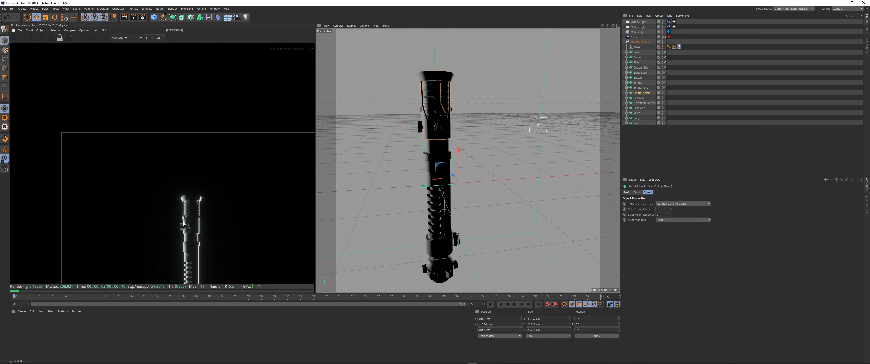
scroll(130, 191, down, 2)
drag(130, 190, 150, 194)
click(636, 37)
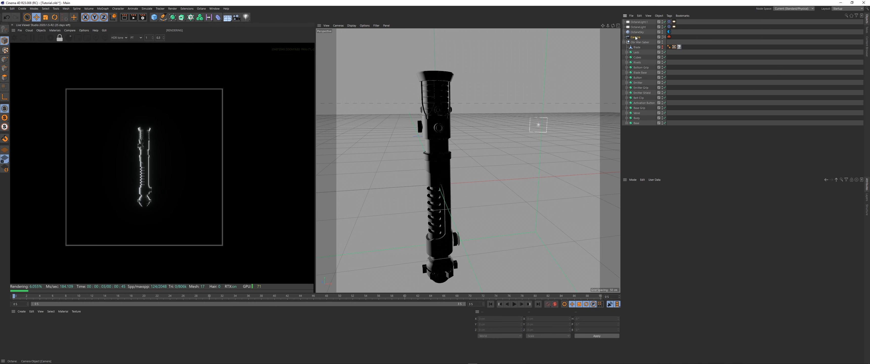
click(699, 211)
click(706, 250)
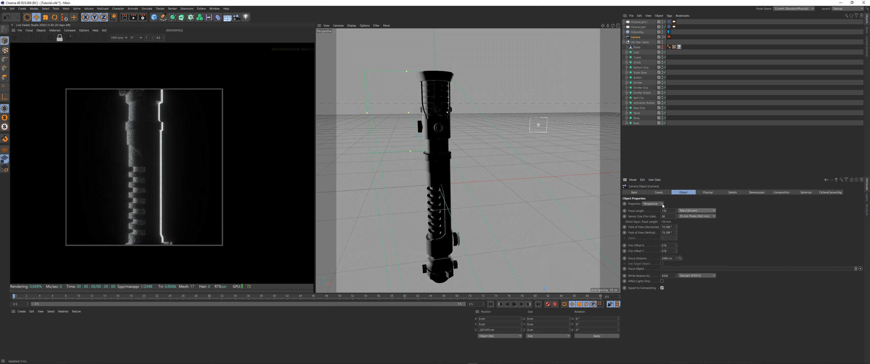
drag(675, 210, 575, 225)
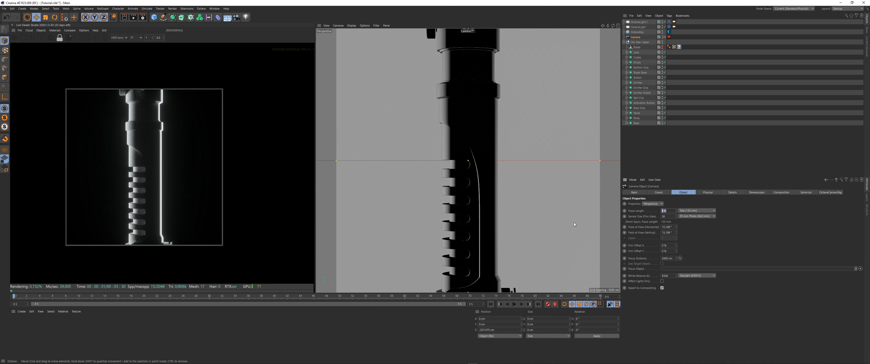
text(80)
key(Return)
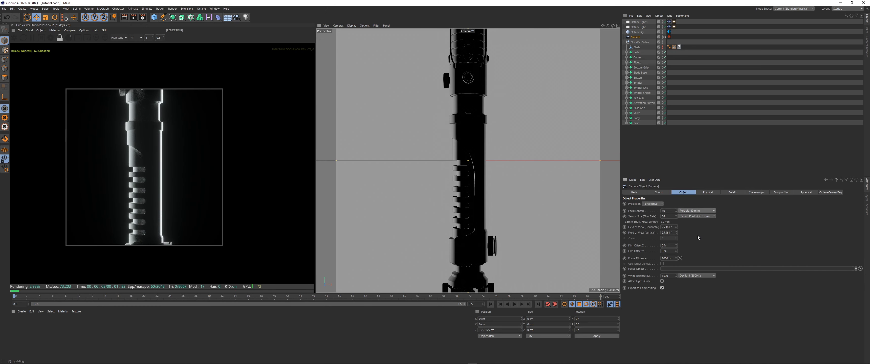
- Dolly the camera back until the whole saber fits inside the frame with space around it
drag(608, 26, 585, 26)
click(772, 82)
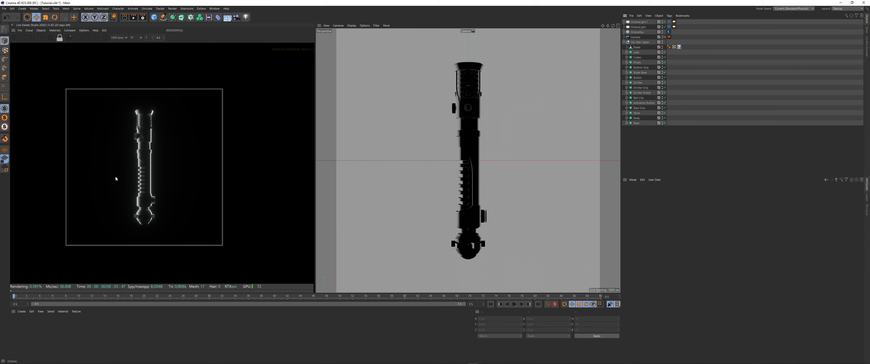
scroll(116, 177, up, 2)
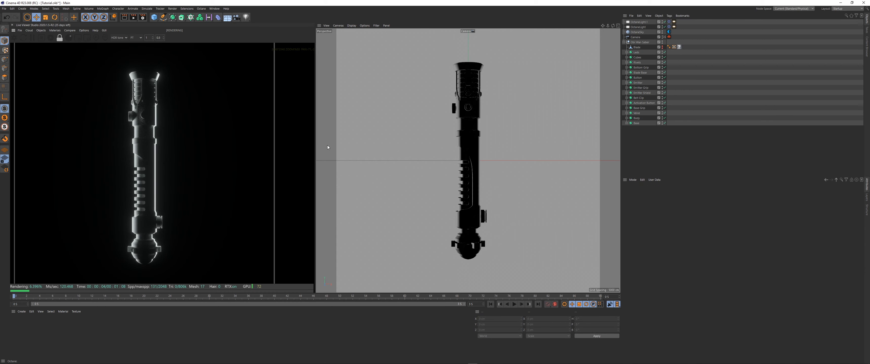
- Group the two Octane lights and the sky under a null named Scene, and leave the camera view
click(624, 42)
drag(680, 33, 600, 17)
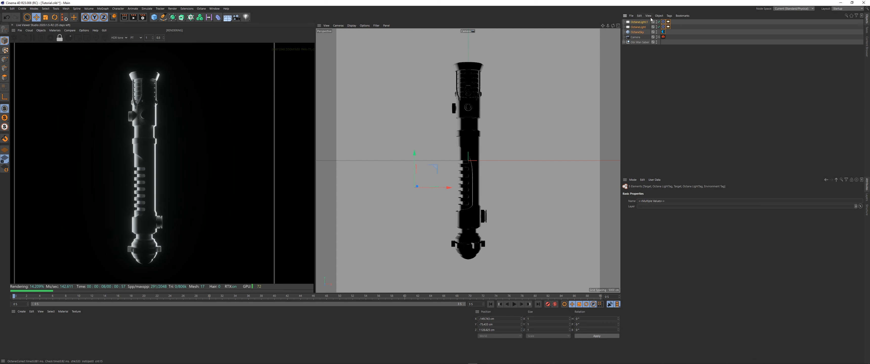
key(alt+g)
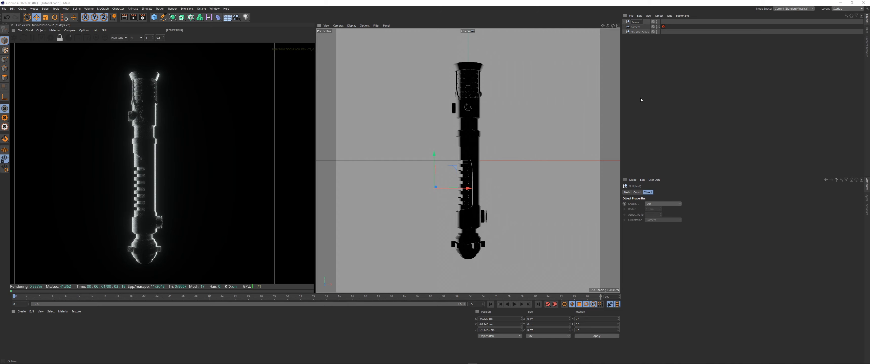
key(Return)
click(624, 22)
click(660, 42)
- Rename the original Octane light to Key and the second light to Fill
double_click(644, 33)
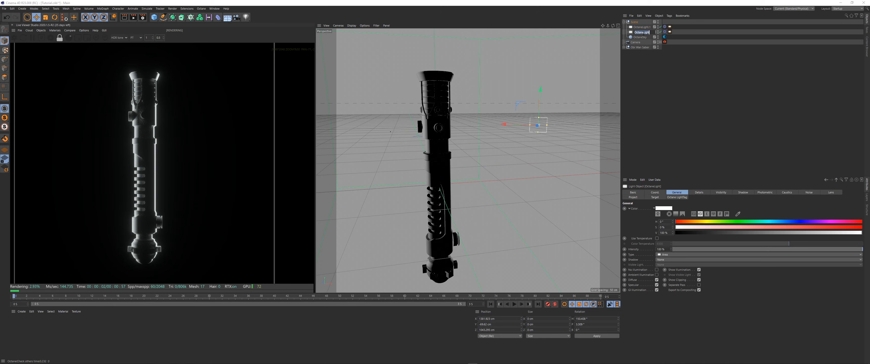
text(Key)
key(Return)
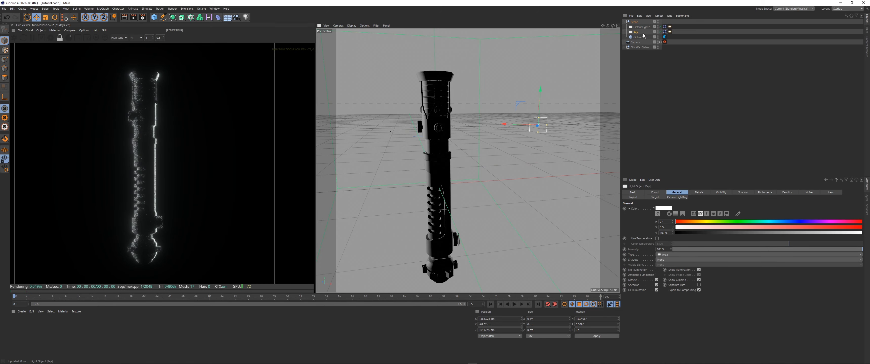
double_click(643, 27)
text(F)
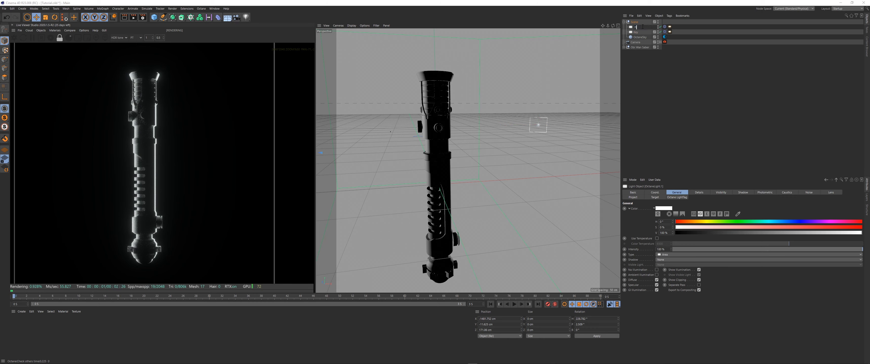
text(ill)
key(Return)
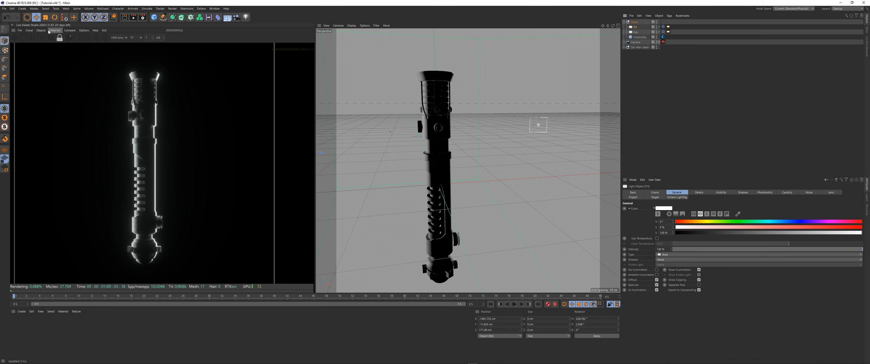
- Add a second Octane sky with an image texture to the Scene group and set the RgbSpectrum sky's type to Visible environment
click(43, 30)
click(55, 47)
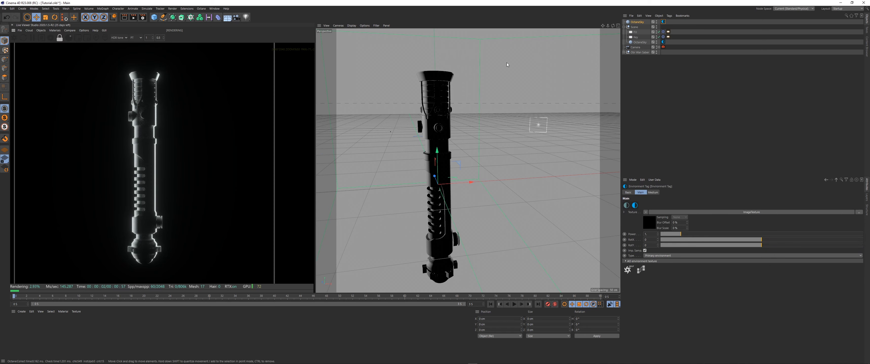
drag(637, 22, 643, 39)
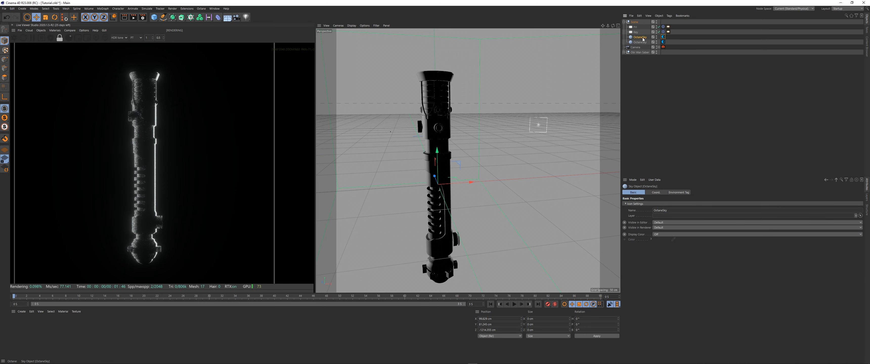
click(663, 37)
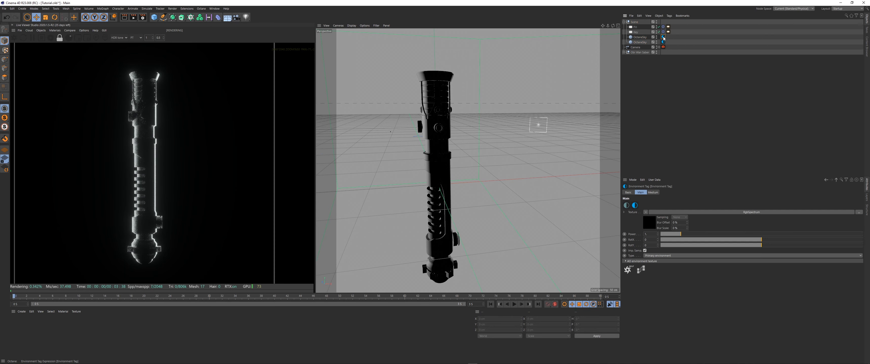
click(657, 257)
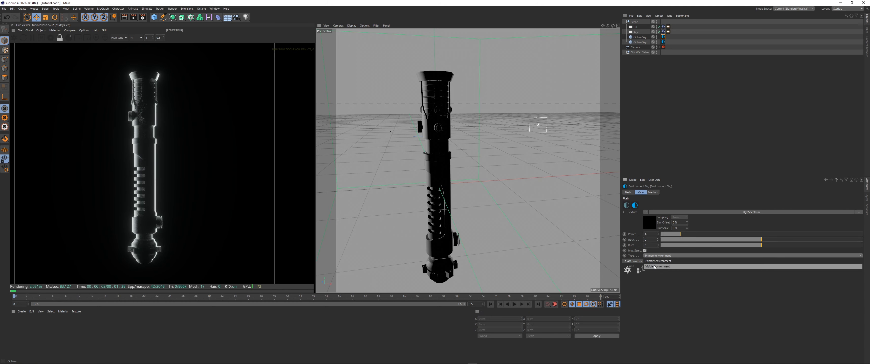
click(652, 267)
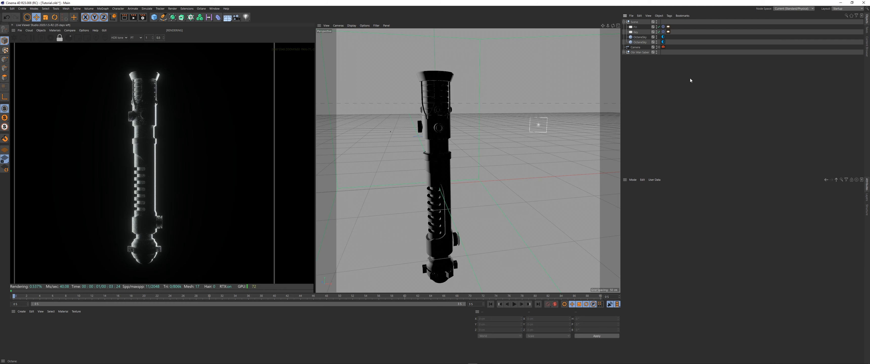
- Rename the first Octane sky in the Scene group to BG and the second one to HDRI
click(640, 38)
double_click(639, 37)
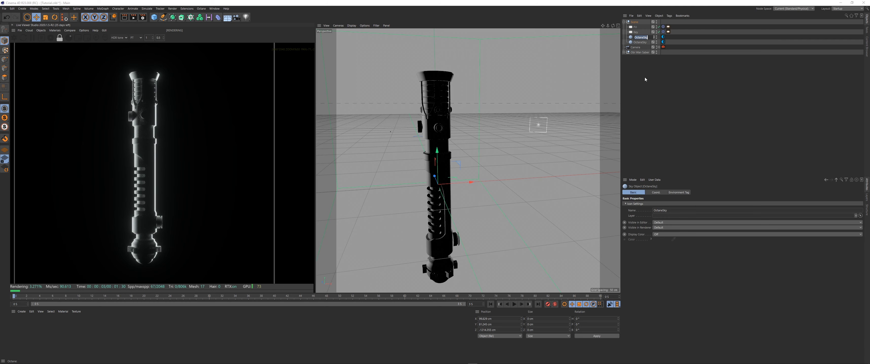
text(BG)
key(Return)
double_click(638, 42)
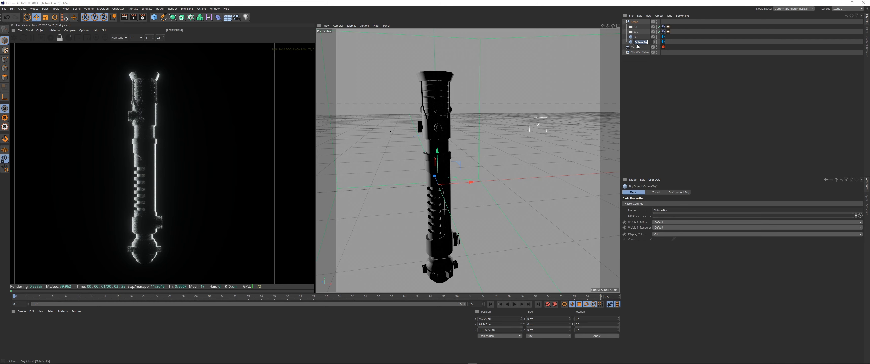
text(HDRI)
key(Return)
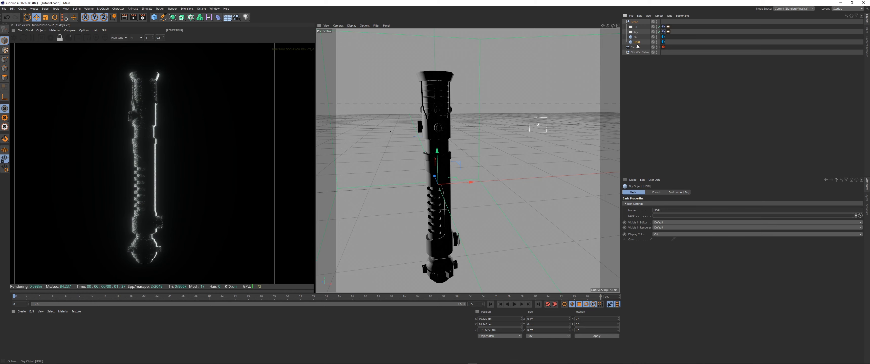
- Load a studio rim-light image into the HDRI sky's environment texture without copying it into the project folder
click(663, 42)
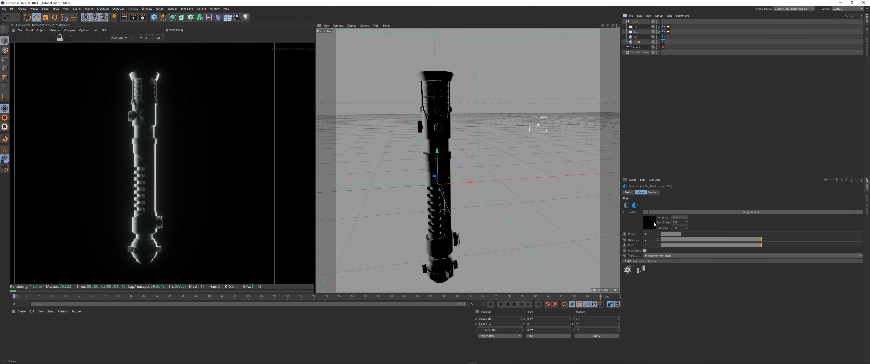
click(654, 224)
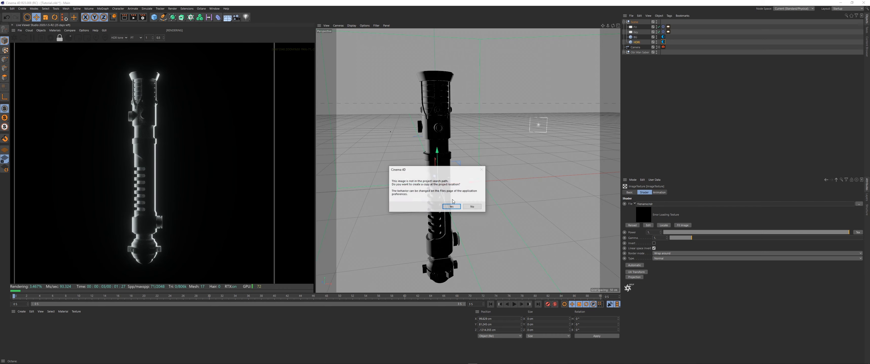
click(472, 206)
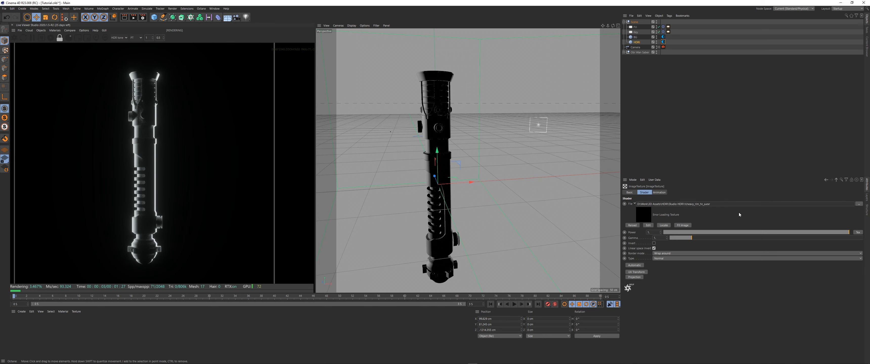
click(837, 180)
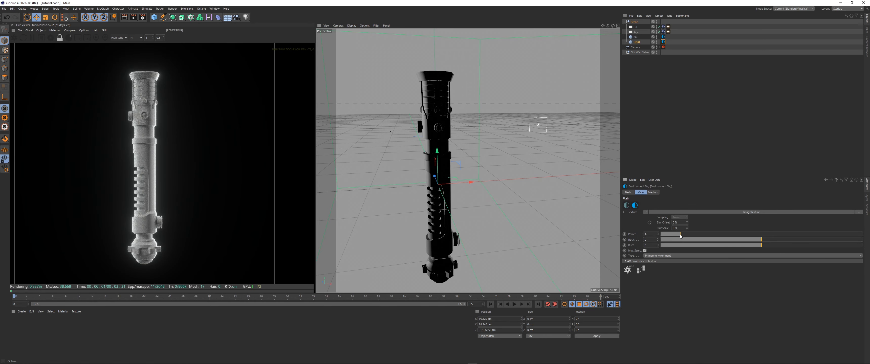
- Lower the HDRI environment's power to about 0.11 and adjust its RotX, ending at about 0.01
drag(680, 235, 668, 233)
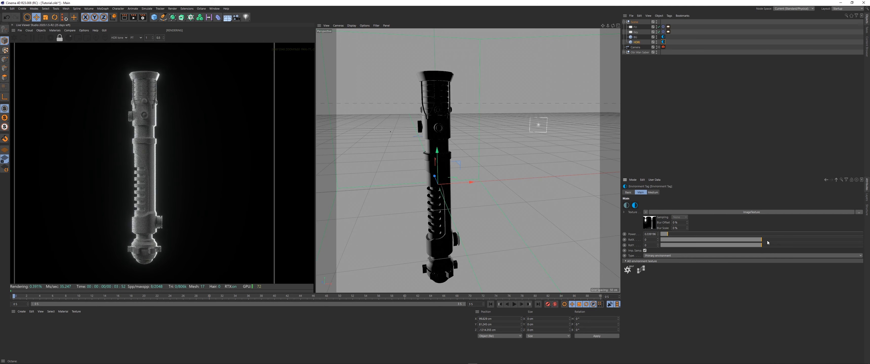
drag(768, 240, 797, 237)
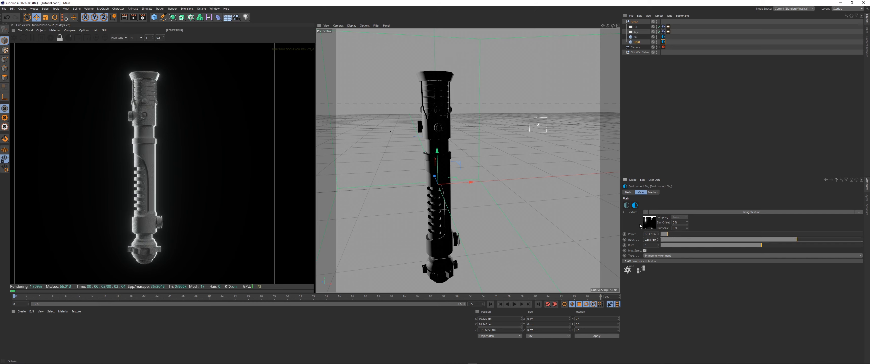
drag(668, 235, 663, 235)
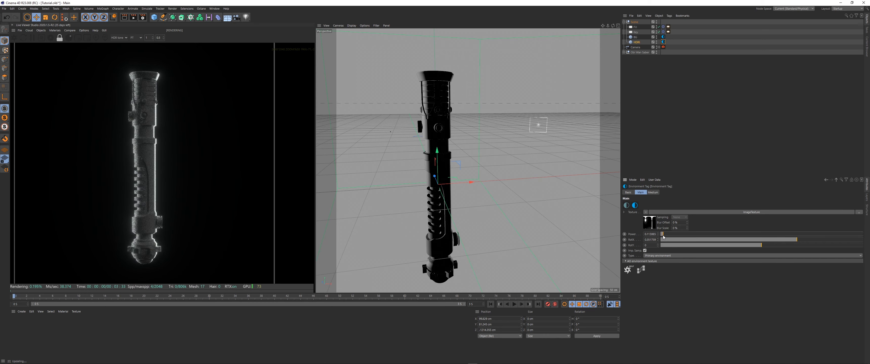
drag(797, 240, 763, 239)
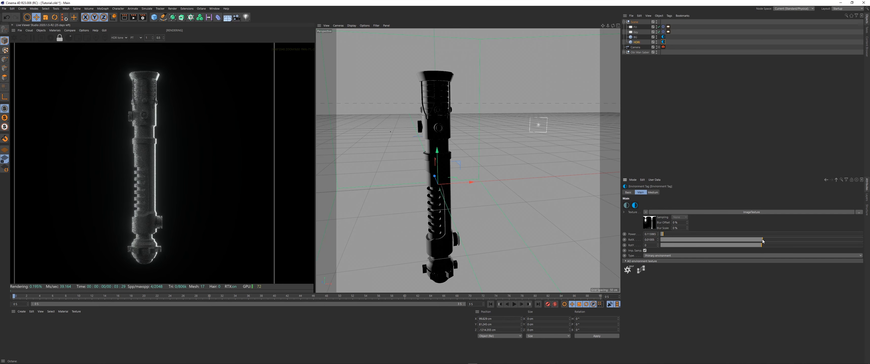
- Move the Key light straight down until it sits beside the lower part of the saber
scroll(158, 163, down, 2)
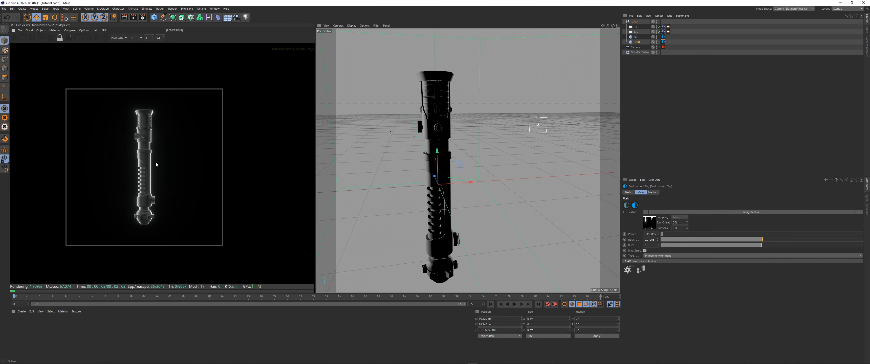
click(538, 125)
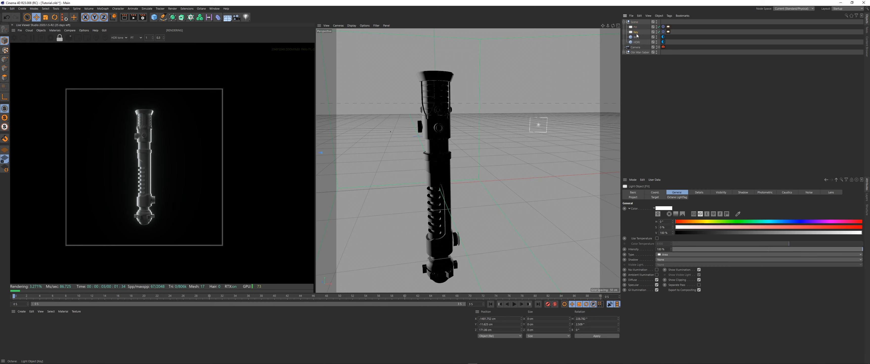
drag(531, 112, 527, 200)
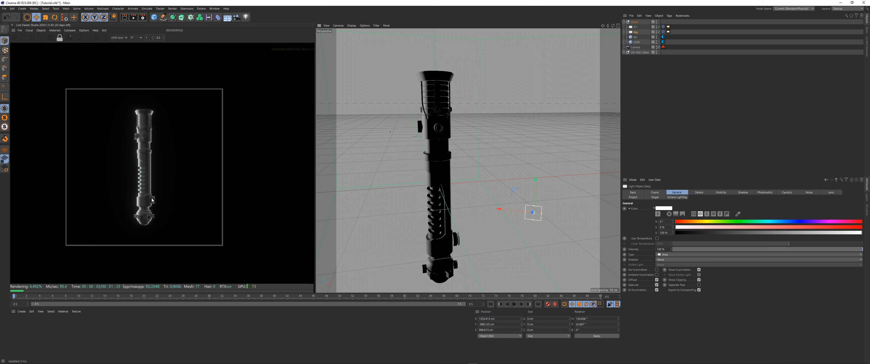
- Shorten the Fill area light to roughly half its length, check the softer rim on the saber, and deselect it
scroll(397, 162, down, 10)
alt+middle_drag(422, 178, 486, 187)
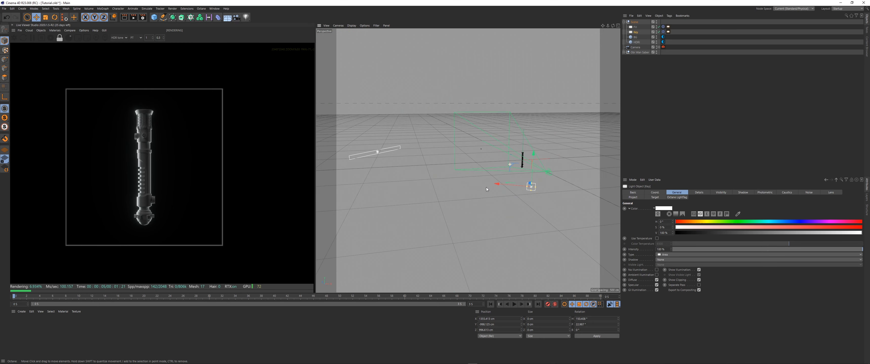
click(352, 158)
drag(351, 159, 393, 151)
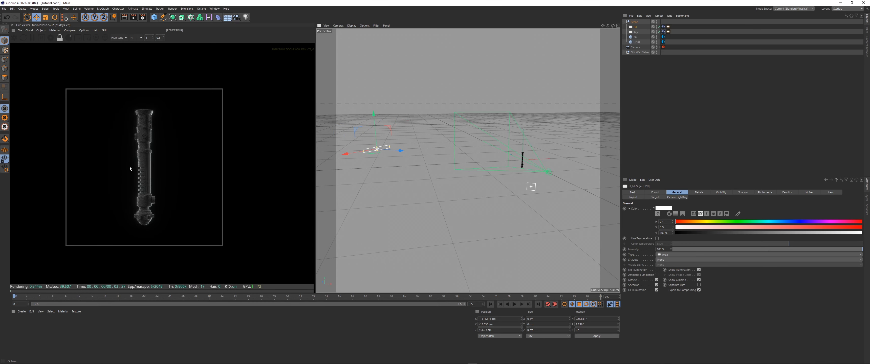
scroll(143, 174, up, 2)
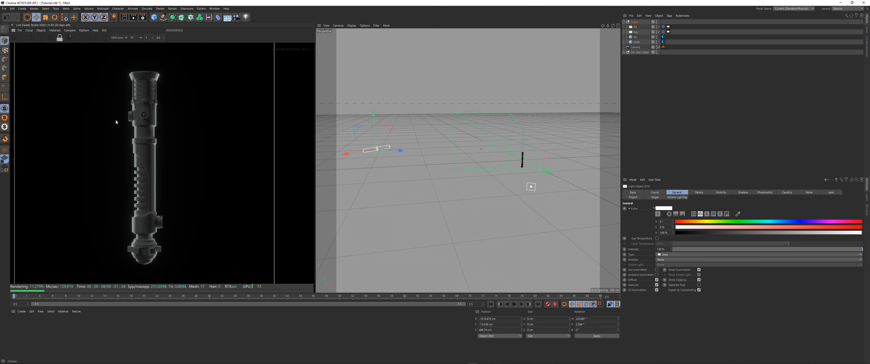
scroll(116, 121, down, 1)
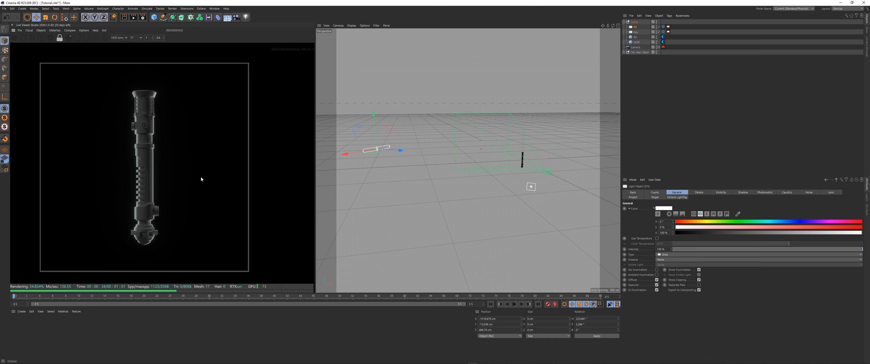
click(532, 154)
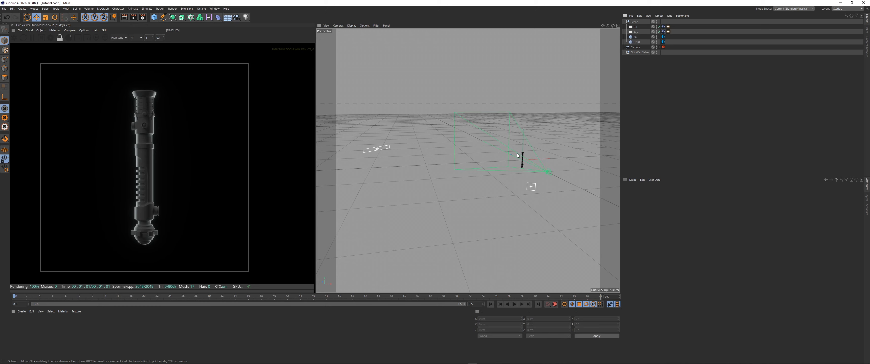
- Create an Octane Metallic material and name it Base
click(54, 30)
click(79, 72)
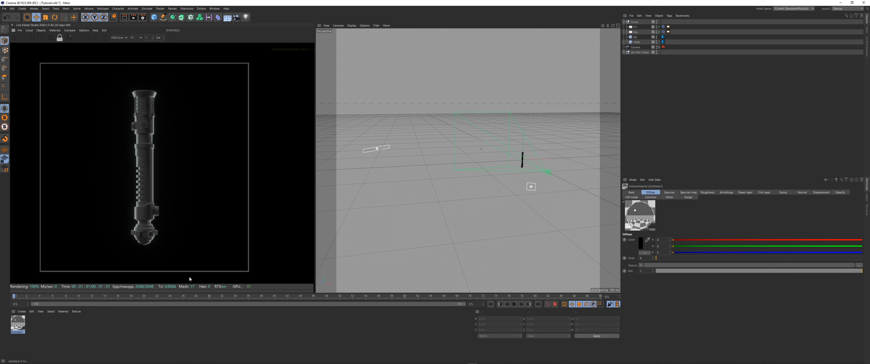
double_click(15, 333)
text(Base)
key(Return)
- Switch to the camera view, expand the saber hierarchy and replace the Body mesh's missing material with Base
click(658, 47)
click(470, 147)
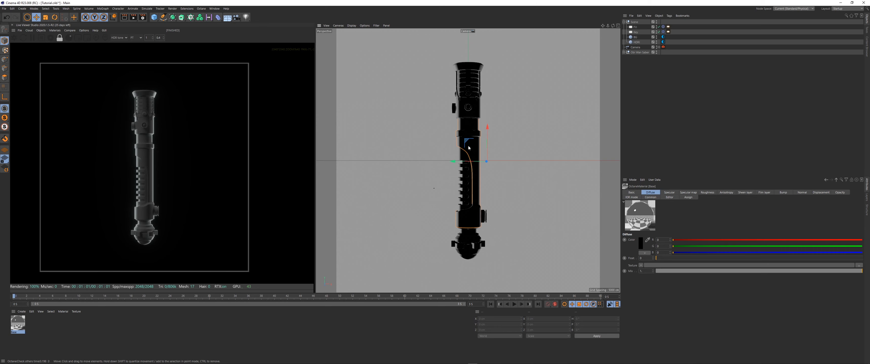
click(624, 52)
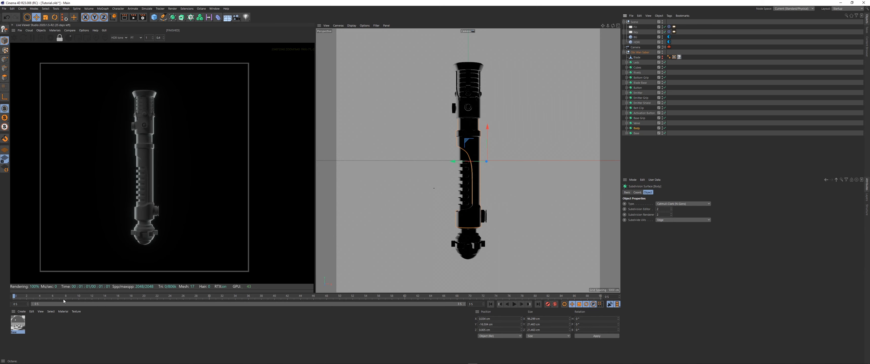
drag(664, 127, 671, 134)
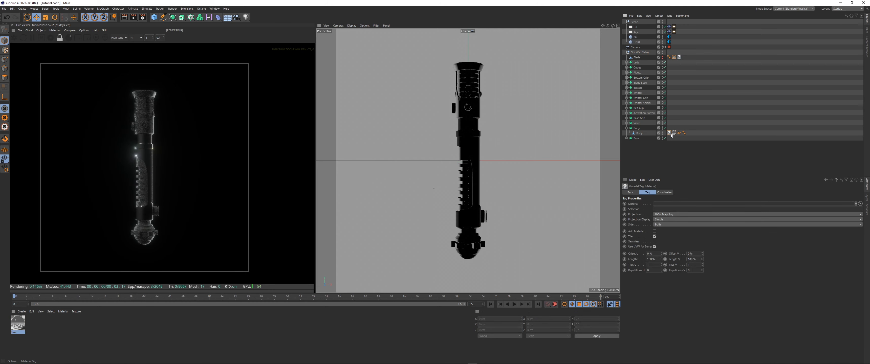
click(545, 152)
- Replace the missing material on the emitter section mesh just above the Belt Clip object with Base
scroll(133, 171, up, 2)
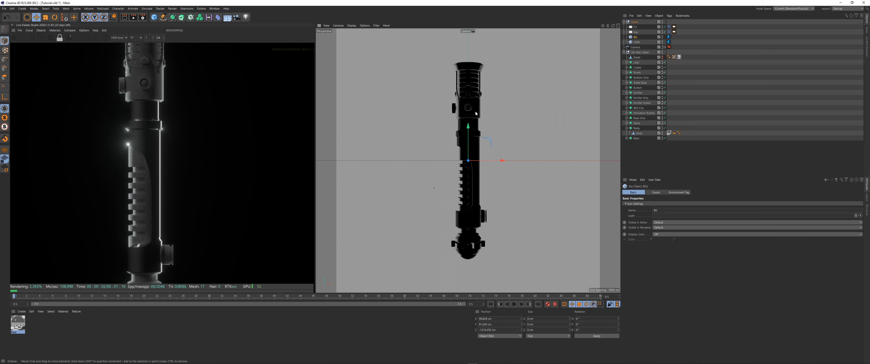
click(642, 103)
click(627, 102)
click(641, 157)
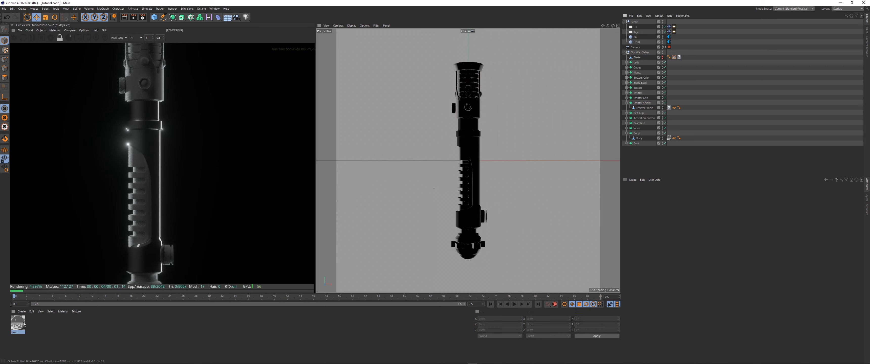
drag(671, 111, 671, 110)
scroll(145, 167, down, 1)
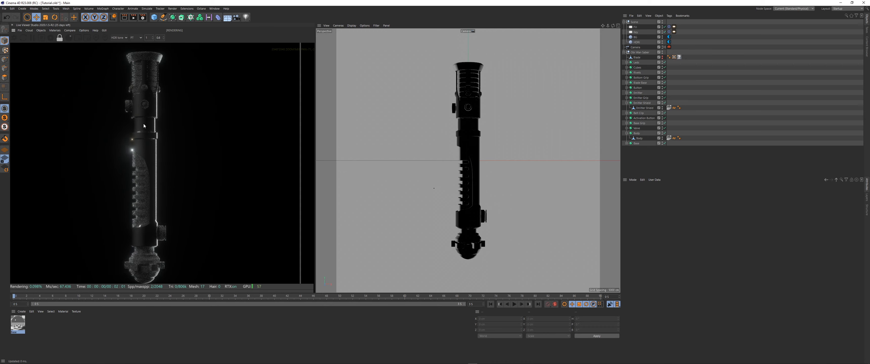
click(54, 30)
click(68, 34)
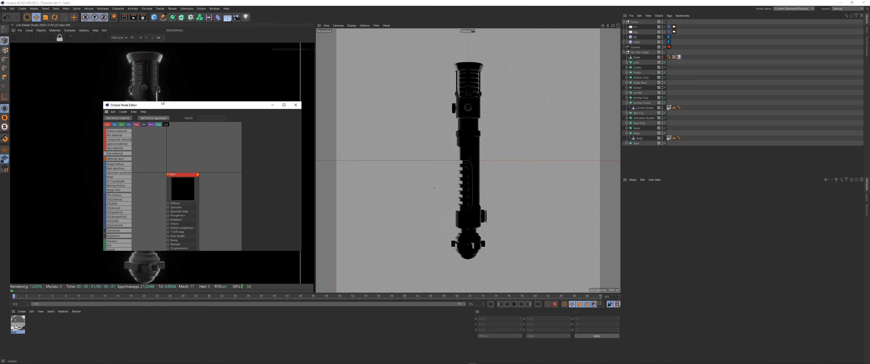
drag(163, 106, 381, 66)
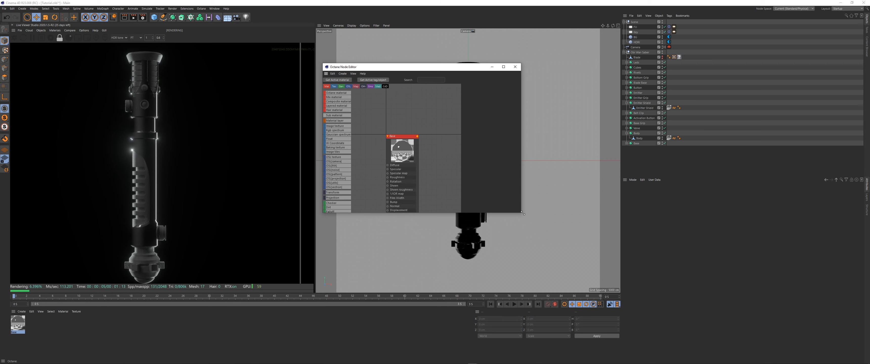
drag(524, 214, 575, 280)
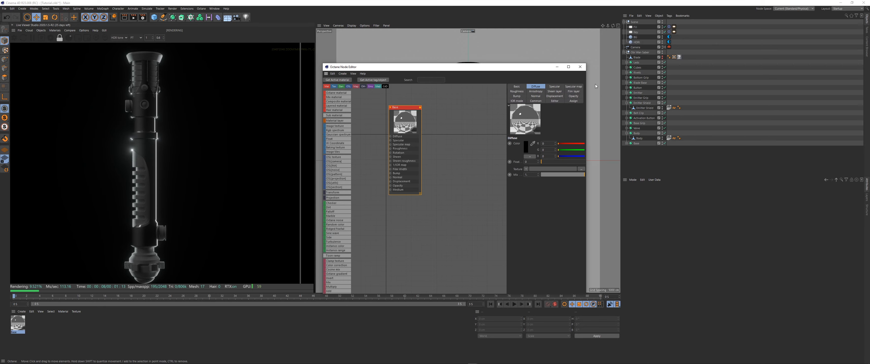
click(568, 67)
- Apply the Base material to the Blade Base object, place its tag on the child mesh and collapse the object
click(483, 79)
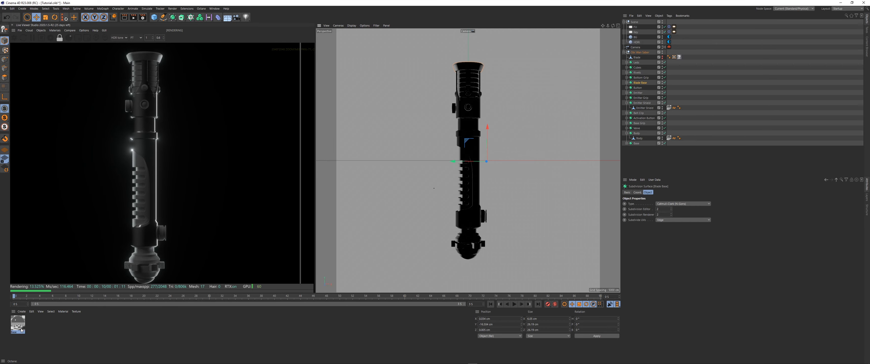
drag(690, 88, 627, 85)
click(627, 83)
click(676, 89)
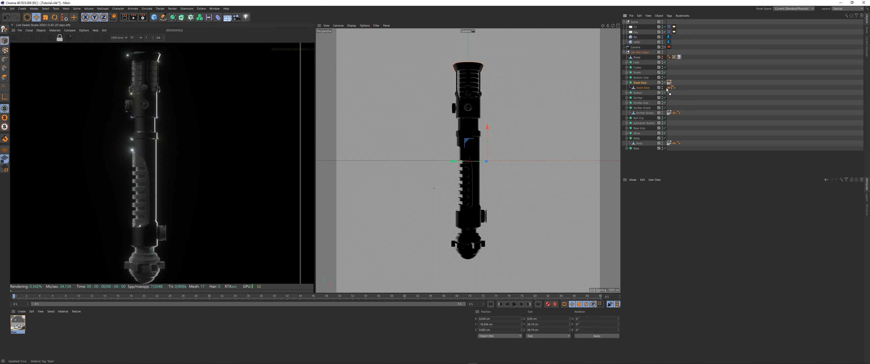
drag(668, 89, 668, 88)
click(627, 83)
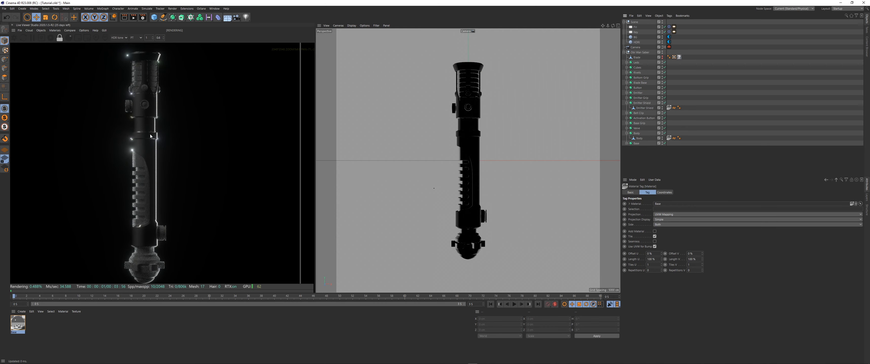
- Apply the Base material to the mesh inside the Base object, and collapse the Base and Body objects
click(464, 172)
click(626, 143)
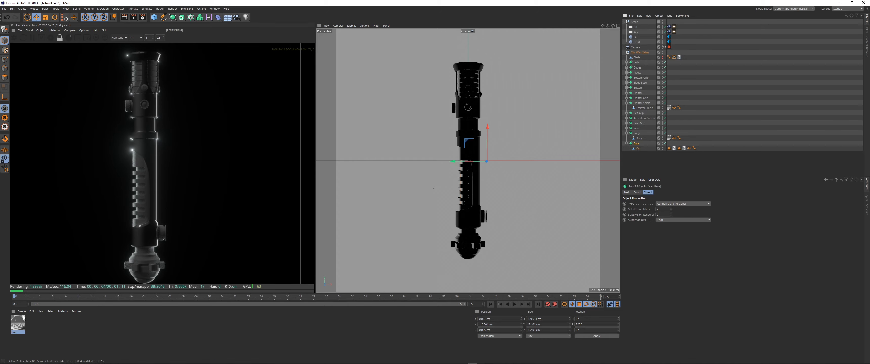
drag(674, 150, 680, 148)
click(627, 143)
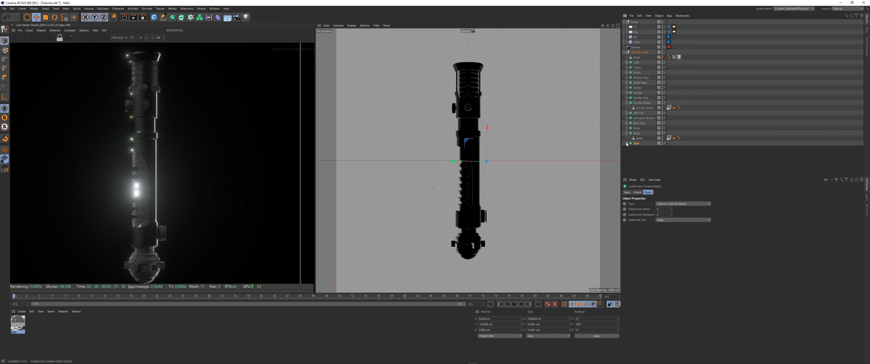
click(626, 133)
- Open the Base material in the Octane node editor and set its roughness float to about 0.18
click(54, 30)
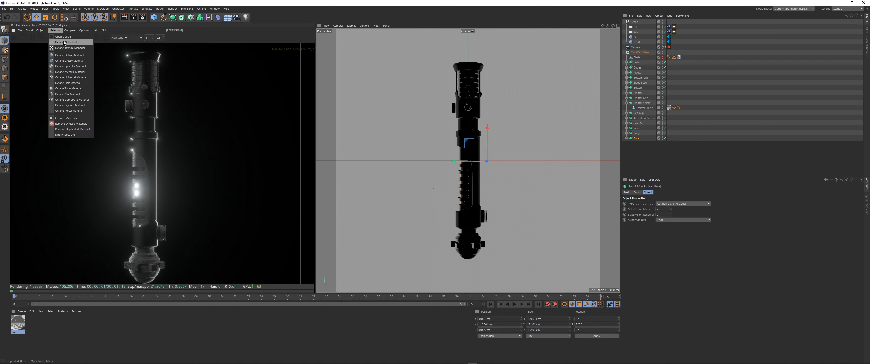
click(66, 42)
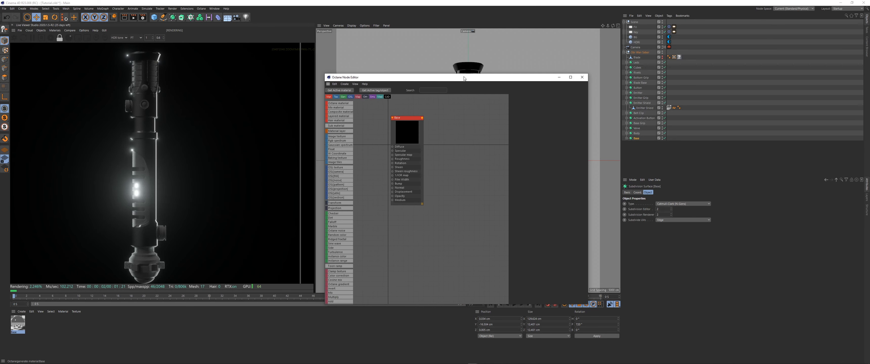
click(519, 101)
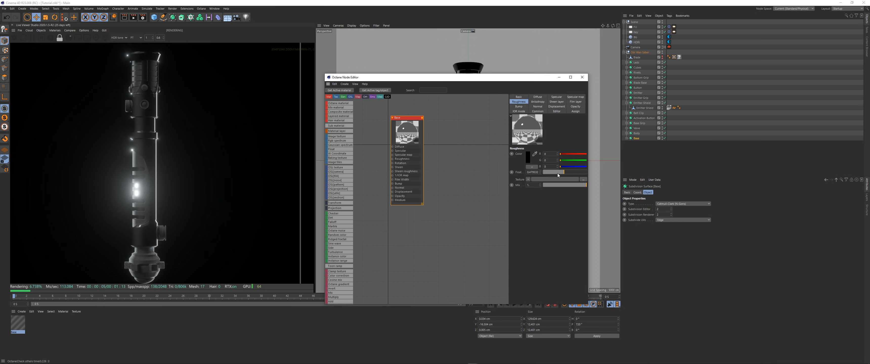
mouse_move(558, 174)
mouse_down()
mouse_move(565, 172)
mouse_move(551, 172)
mouse_up()
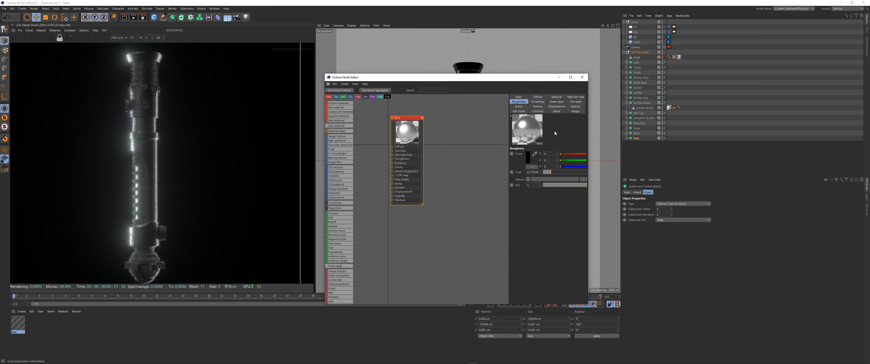
- Set the Base material's BRDF model to GGX
click(518, 97)
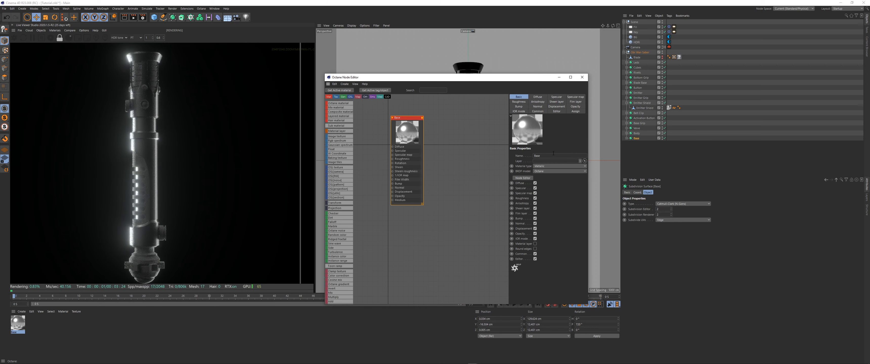
click(540, 171)
click(544, 187)
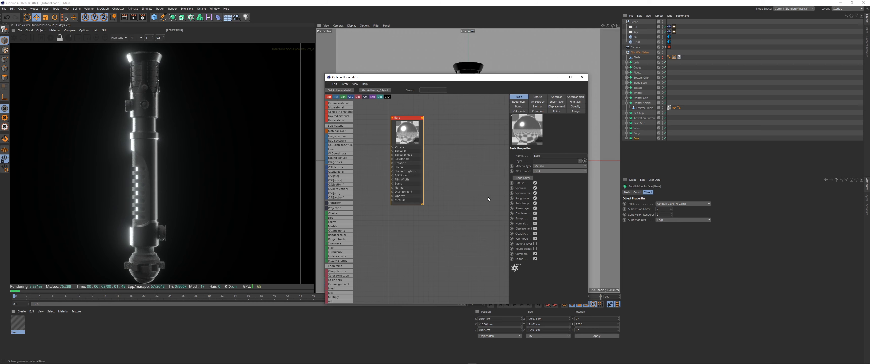
- Examine the reflections along the saber's body and grip in the live render and review the available BRDF models
scroll(141, 102, up, 2)
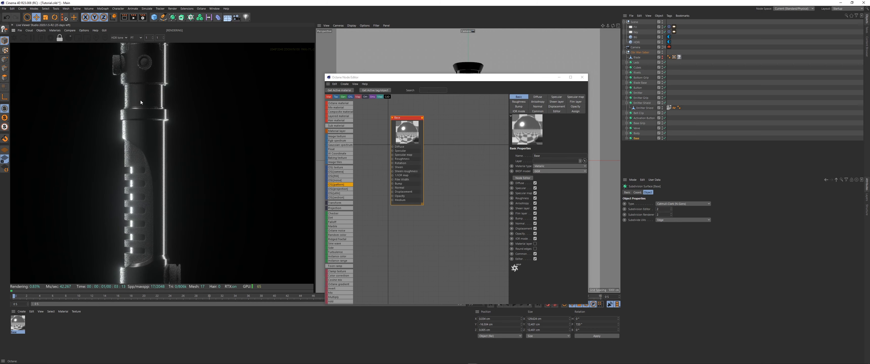
drag(140, 103, 152, 70)
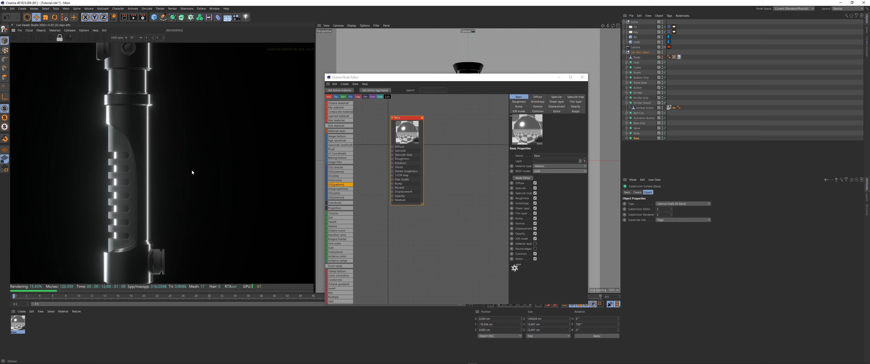
click(543, 172)
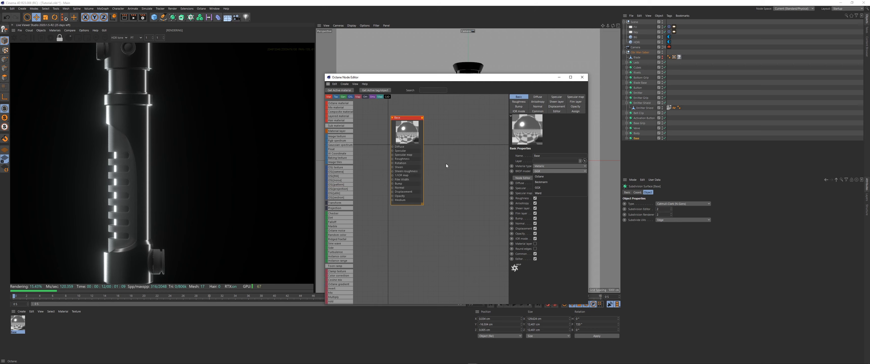
click(138, 141)
scroll(138, 141, down, 5)
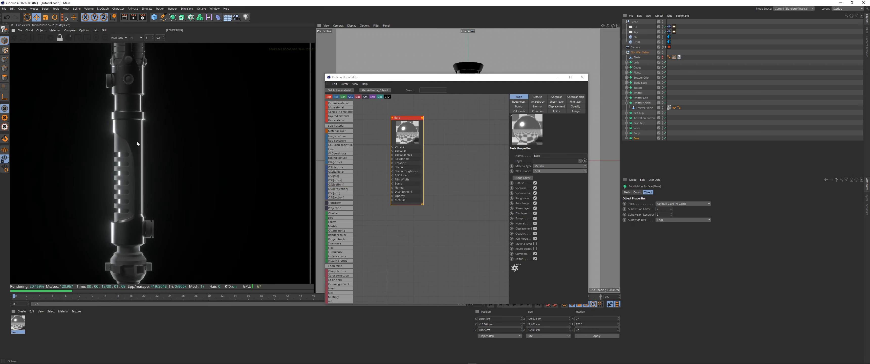
mouse_move(134, 145)
middle_down()
mouse_move(143, 169)
mouse_move(161, 106)
mouse_move(149, 145)
middle_up()
scroll(153, 229, up, 2)
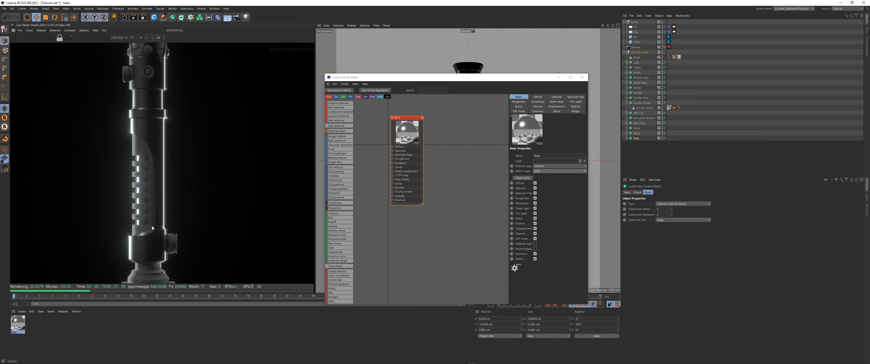
- Close the node editor and replace the missing material on the mesh inside the Cubes object with Base
click(578, 79)
click(476, 249)
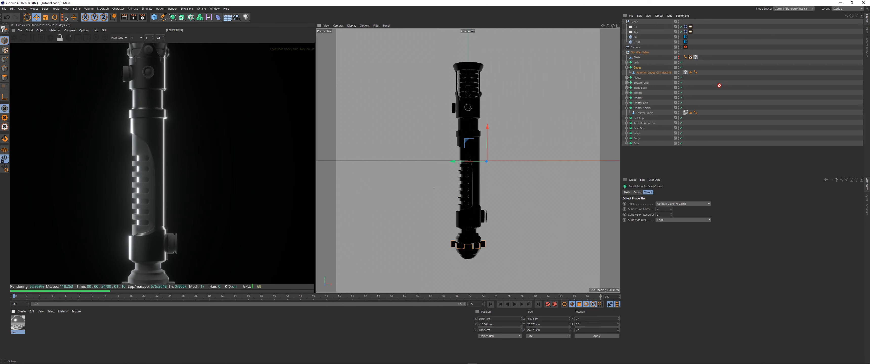
drag(688, 74, 686, 72)
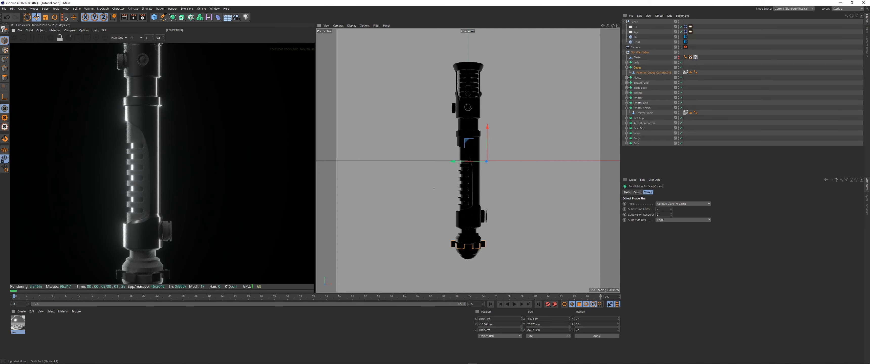
- Reopen the Base material's node graph, make room beside its node and add an image texture loaded with Smudges.png
click(55, 31)
click(69, 44)
drag(261, 97, 492, 84)
drag(427, 153, 480, 174)
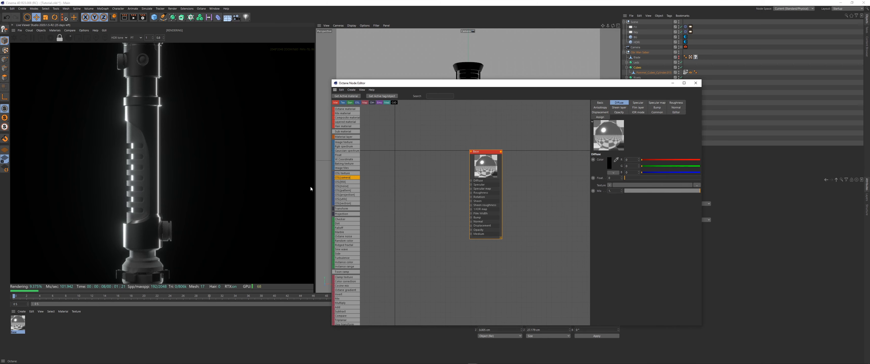
drag(342, 145, 391, 187)
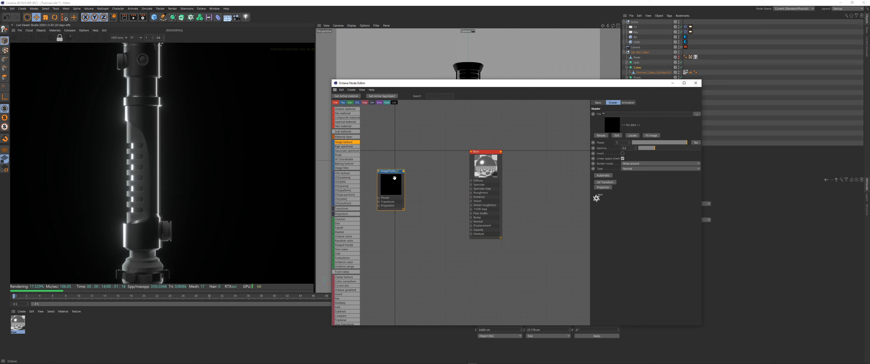
click(697, 113)
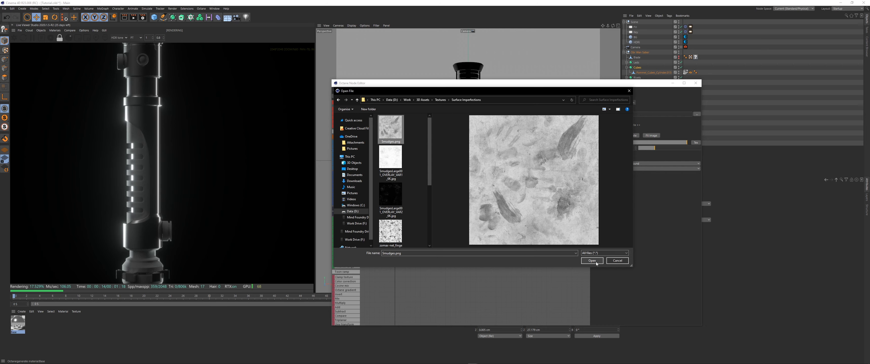
click(598, 263)
click(472, 207)
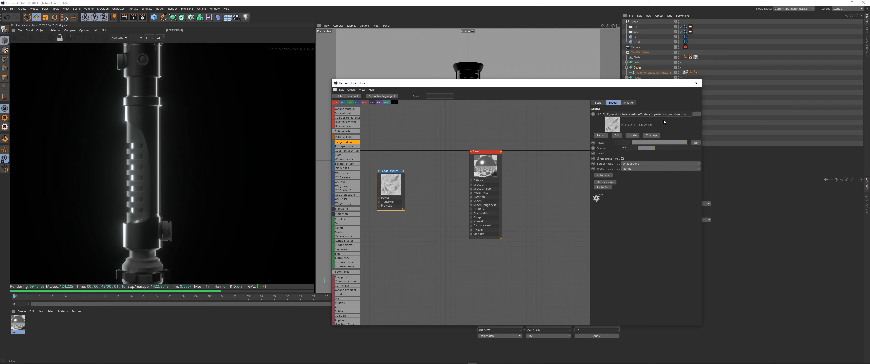
- Discard a trial Octane noise node and connect the smudges image texture to the Base material's roughness
drag(343, 236, 398, 226)
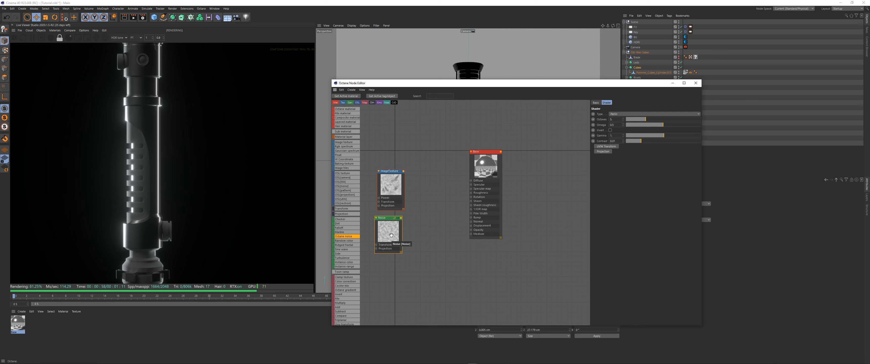
key(Delete)
drag(391, 186, 472, 193)
drag(393, 199, 406, 205)
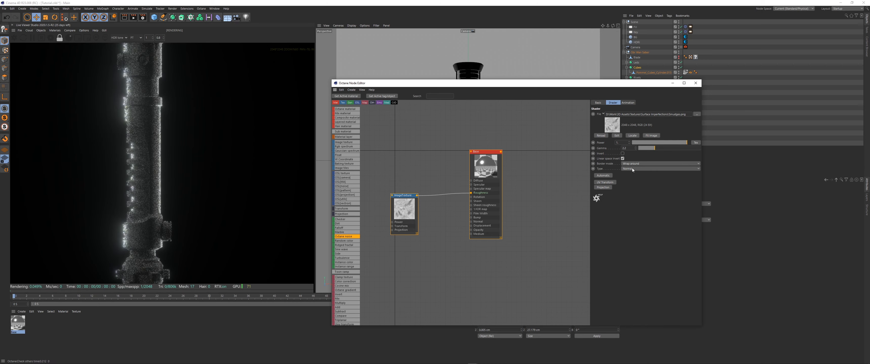
- Add projection and UV transform nodes to the smudges image texture and arrange them beside it
click(603, 187)
click(605, 182)
middle_drag(414, 182, 466, 186)
drag(421, 231, 422, 218)
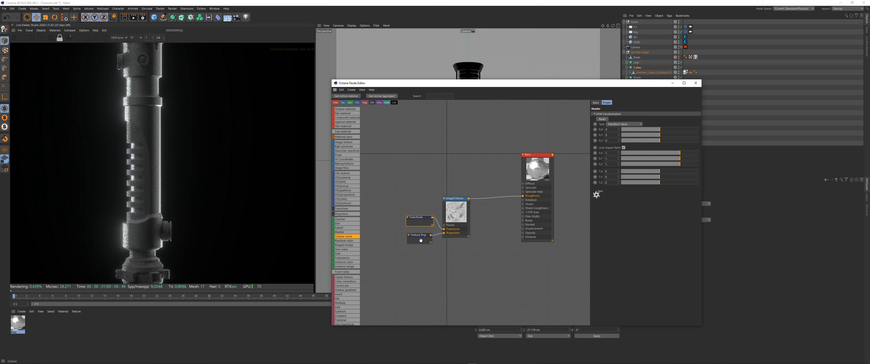
- Set the smudges texture's projection type to Box
click(419, 236)
click(633, 115)
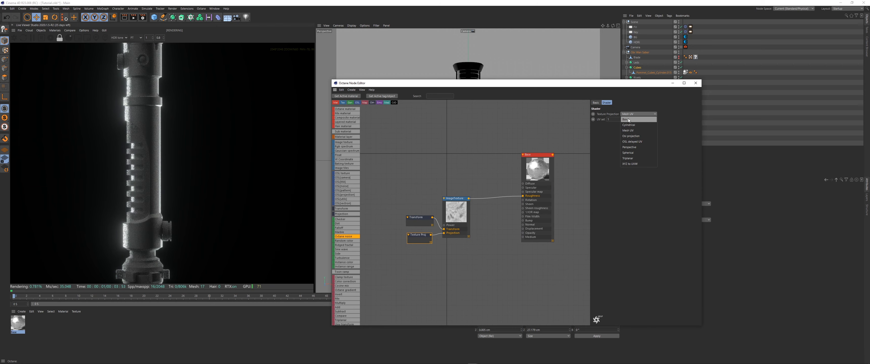
click(628, 120)
- Reduce the smudges texture's scale uniformly in its transform node, checking the pattern on the saber's grip in the render
middle_drag(428, 194, 404, 191)
click(391, 214)
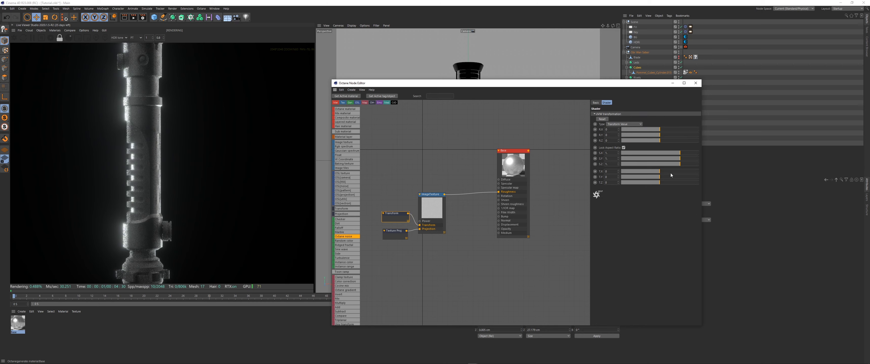
drag(680, 159, 676, 159)
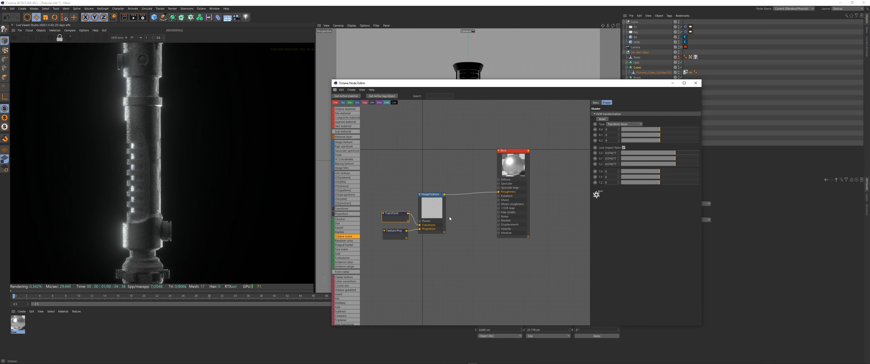
scroll(152, 117, up, 5)
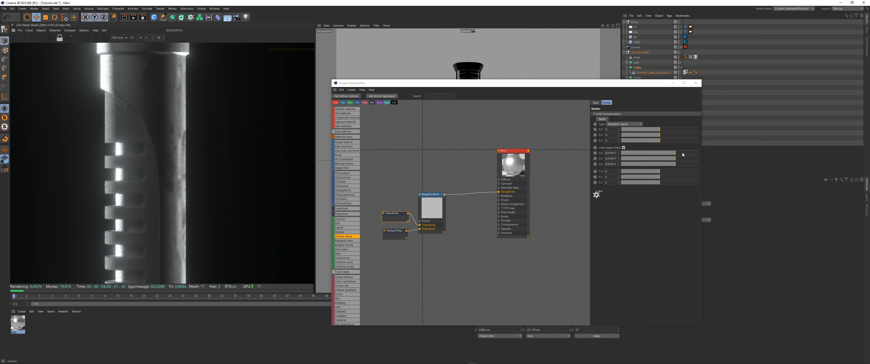
drag(682, 155, 673, 155)
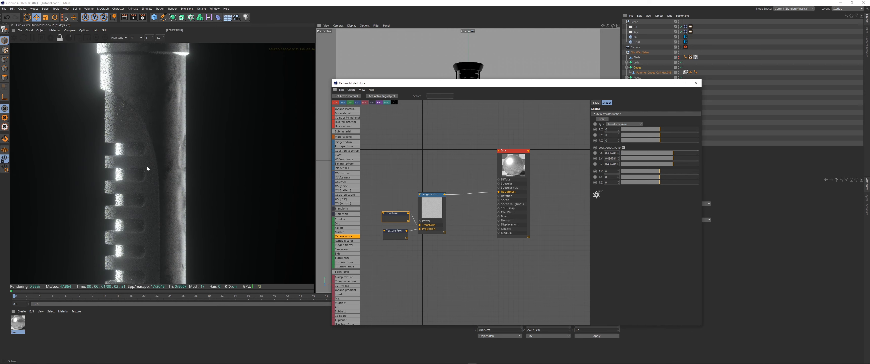
scroll(147, 169, down, 2)
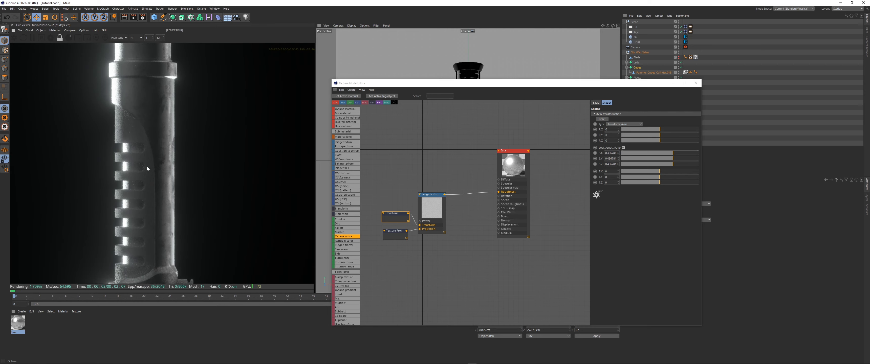
- Raise the gamma of the smudges image texture and check the roughness contrast up close in the render
click(430, 205)
scroll(141, 170, up, 1)
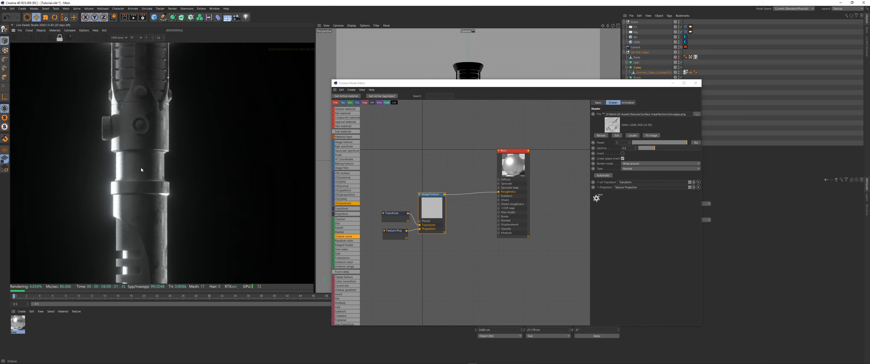
scroll(141, 170, up, 2)
drag(646, 84, 628, 82)
drag(635, 146, 657, 148)
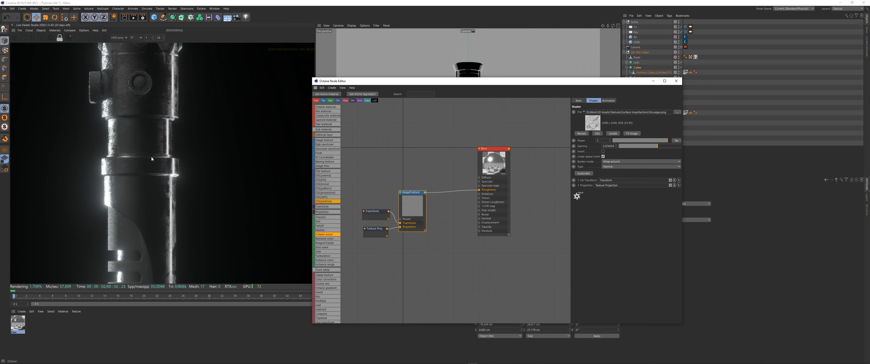
scroll(151, 159, up, 3)
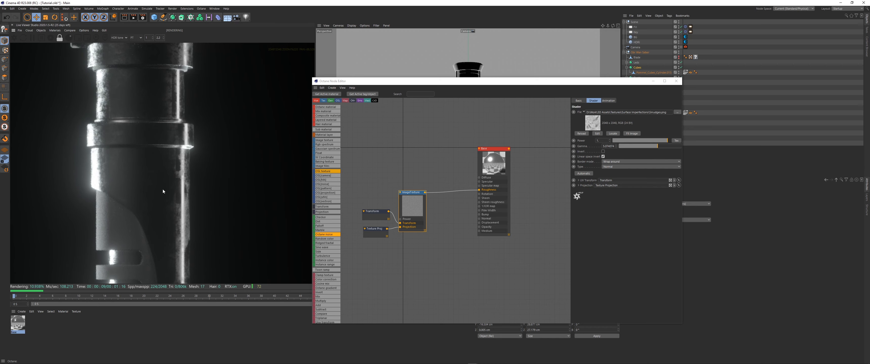
- Set the Base material's roughness float to 0
click(481, 195)
click(651, 101)
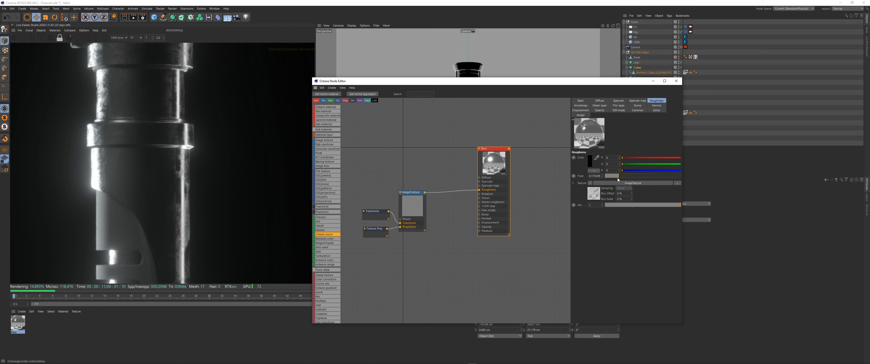
drag(618, 176, 510, 186)
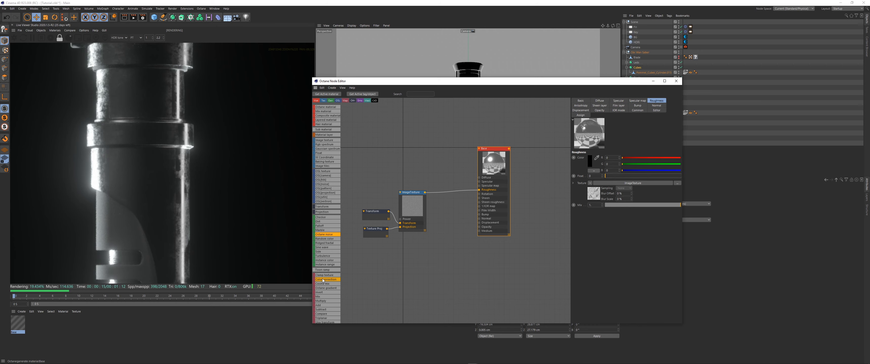
- Create an Add node and a Float texture node in the Base material's graph, keeping the material's roughness float at 0
scroll(331, 270, down, 2)
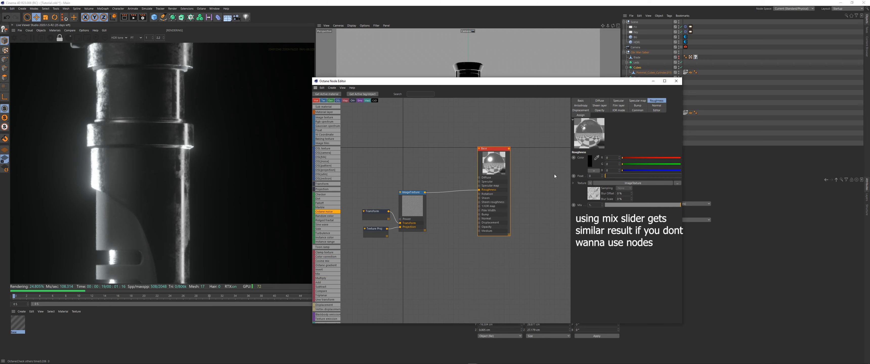
drag(483, 171, 447, 148)
drag(324, 131, 390, 176)
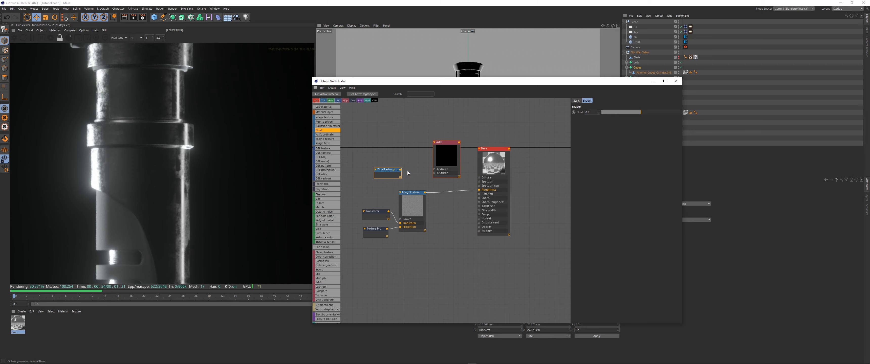
click(410, 201)
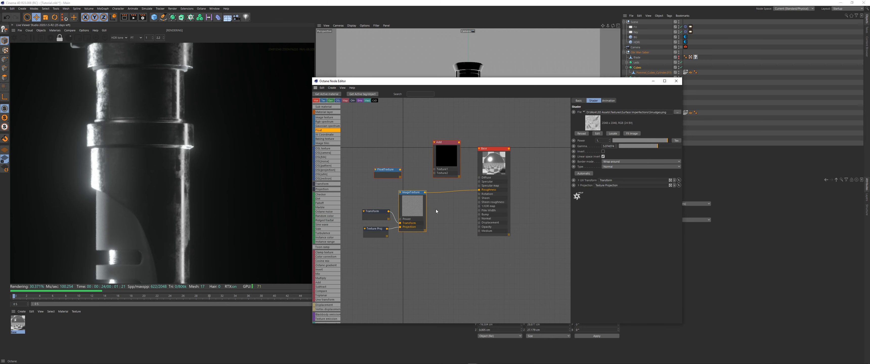
click(490, 189)
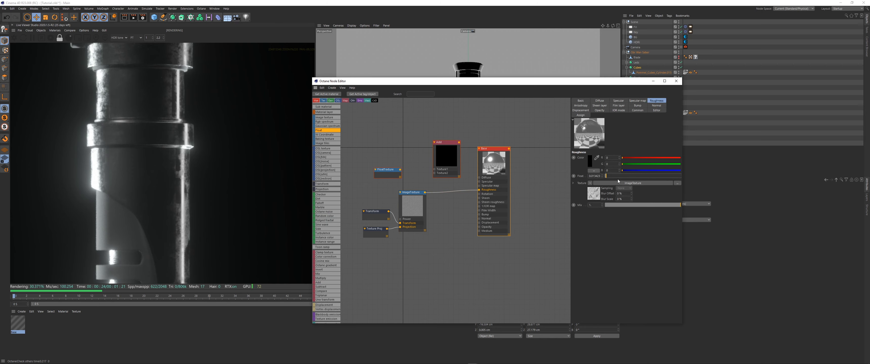
drag(618, 176, 526, 197)
- Connect the float texture and the smudges image texture to the Add node, and feed its output into the Base material's roughness
middle_drag(400, 205, 418, 206)
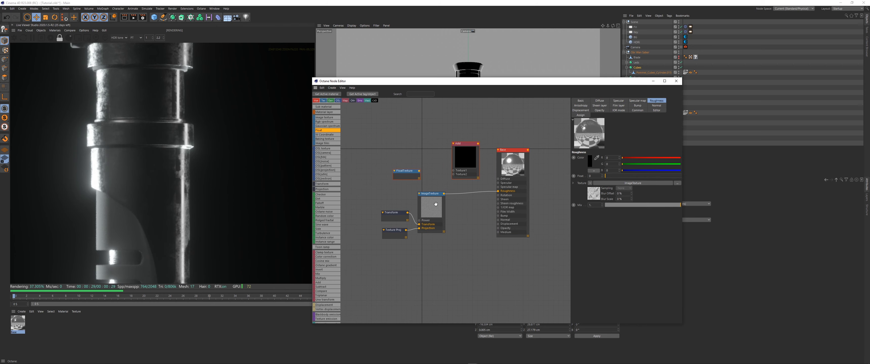
click(434, 208)
drag(434, 208, 455, 172)
click(410, 193)
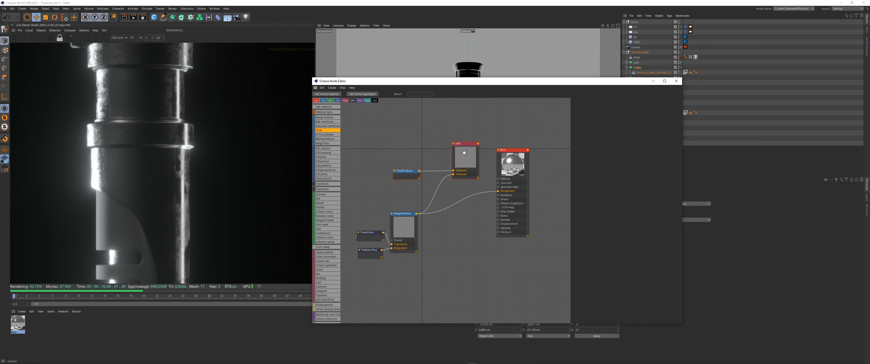
drag(465, 144, 498, 191)
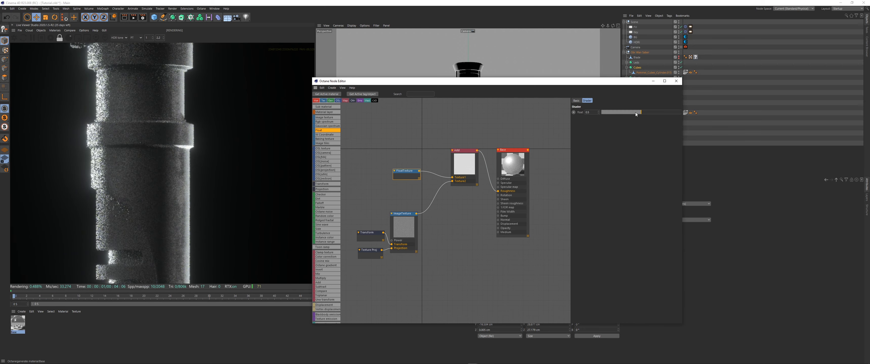
- Try lower float texture values against the render and raise the gamma of the smudges image texture
drag(638, 113, 714, 117)
drag(714, 116, 612, 123)
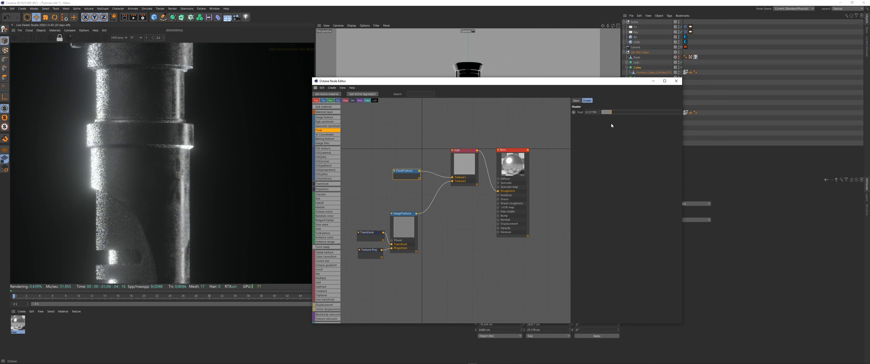
scroll(162, 168, up, 3)
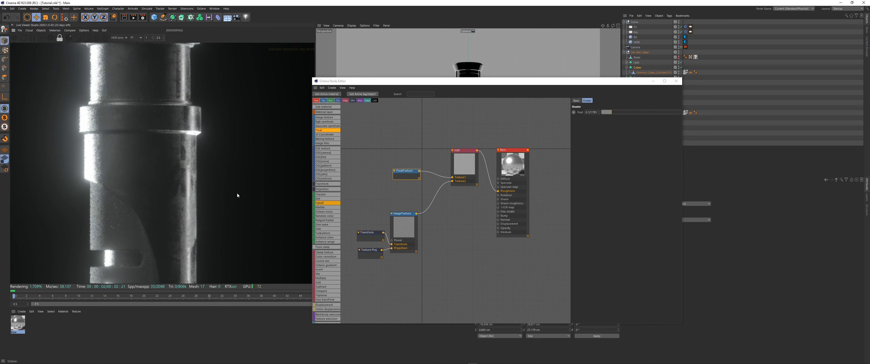
click(625, 112)
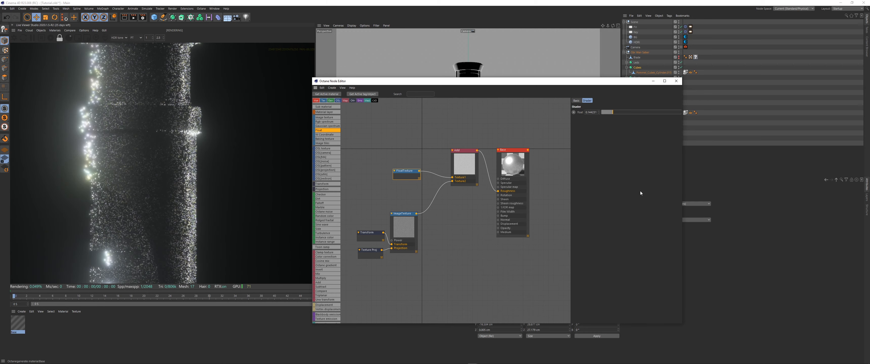
click(404, 226)
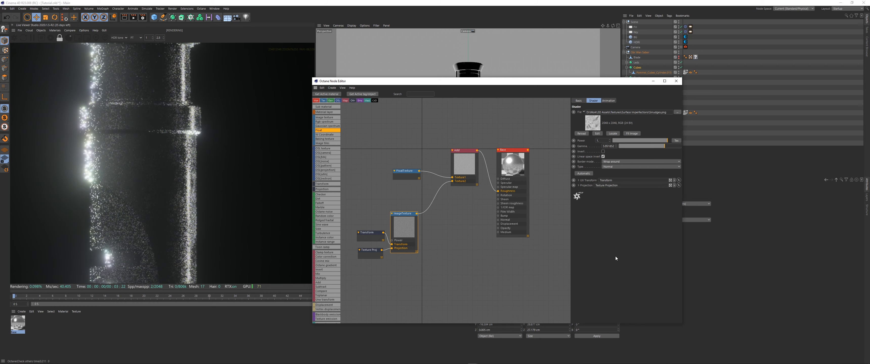
- Disconnect the Add node from the Base material's roughness and try a plain roughness float of 0.3 on the saber
click(506, 195)
drag(498, 192, 489, 181)
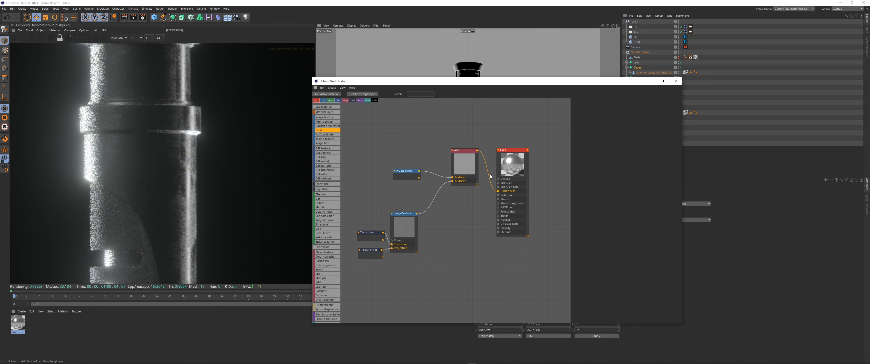
click(597, 176)
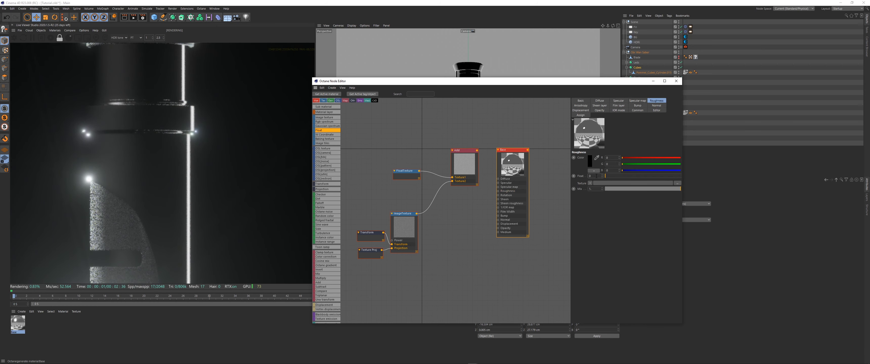
text(.3)
key(Return)
scroll(151, 182, down, 5)
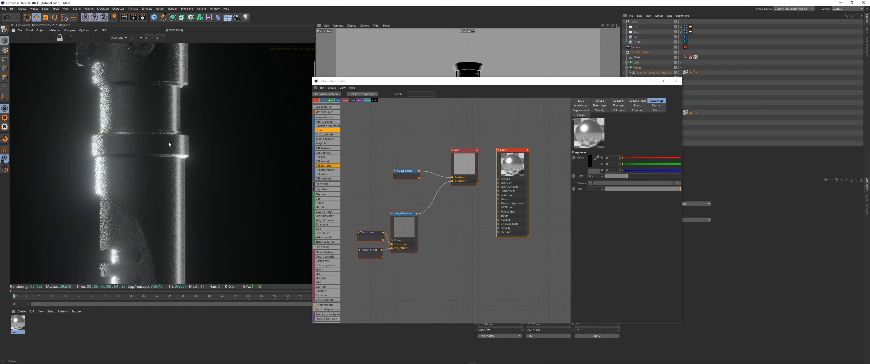
middle_drag(151, 182, 149, 204)
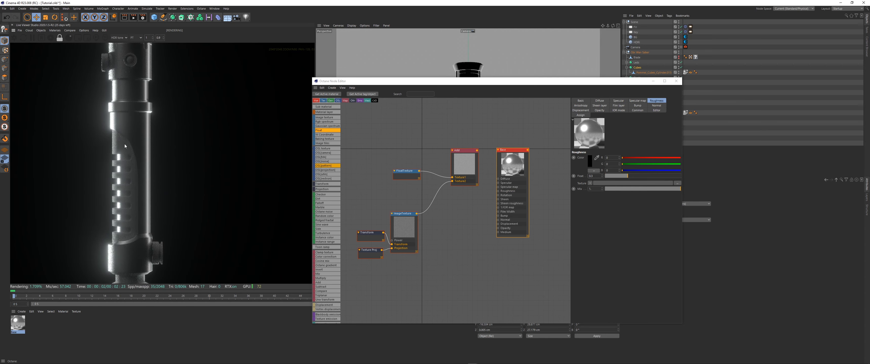
- Set the Base material's roughness float to 0.25 and check the whole saber in the render
double_click(594, 176)
text(.25)
key(Return)
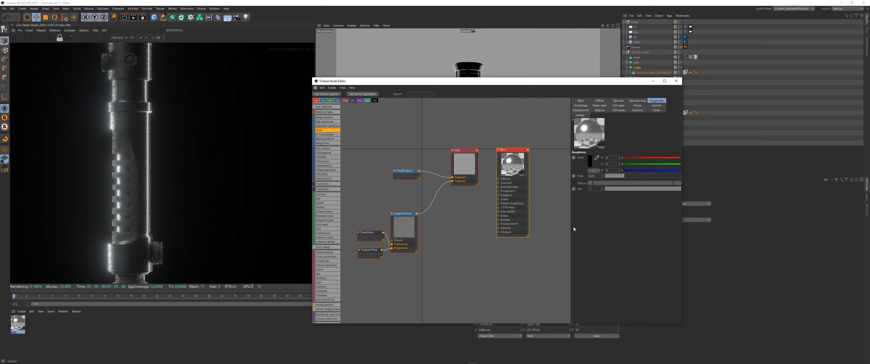
scroll(176, 189, down, 3)
scroll(176, 189, up, 1)
- Set the float texture to 0.25 and reconnect the Add node to the Base material's roughness
click(405, 171)
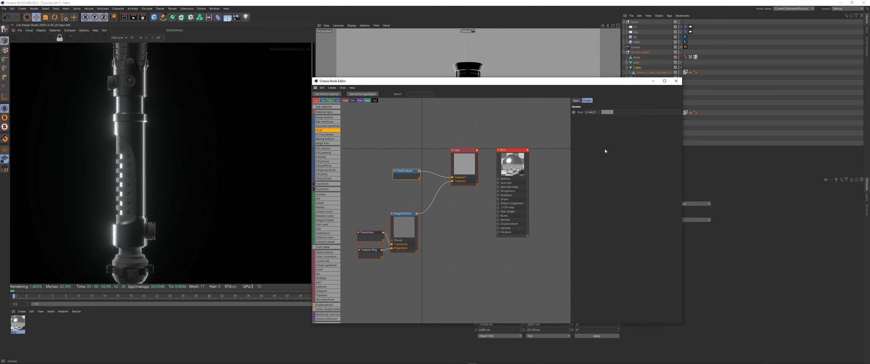
double_click(587, 112)
text(.25)
key(Return)
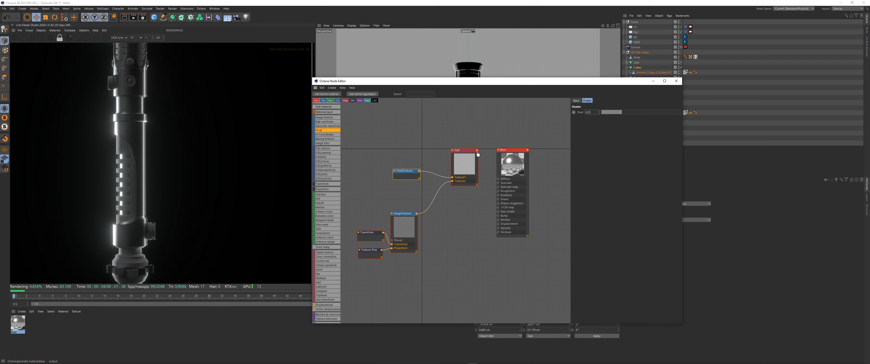
drag(477, 152, 498, 191)
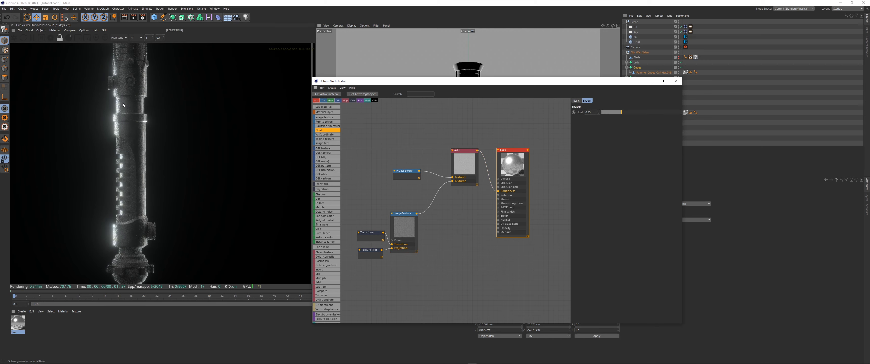
- Slightly increase the smudges texture's uniform scale in its transform node and check the pattern along the saber in the render
scroll(140, 90, up, 6)
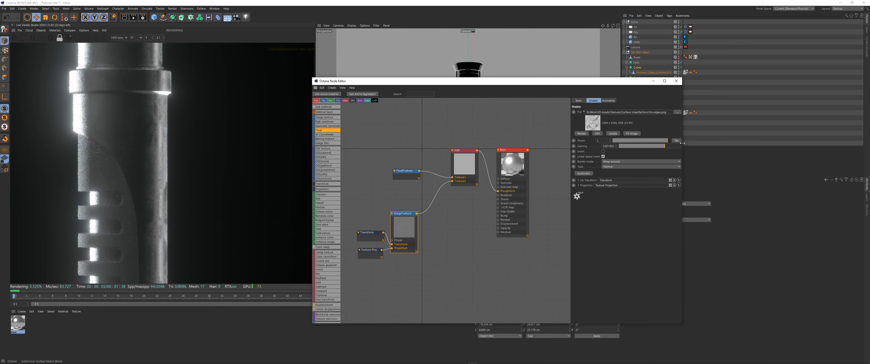
click(368, 233)
middle_drag(144, 101, 149, 173)
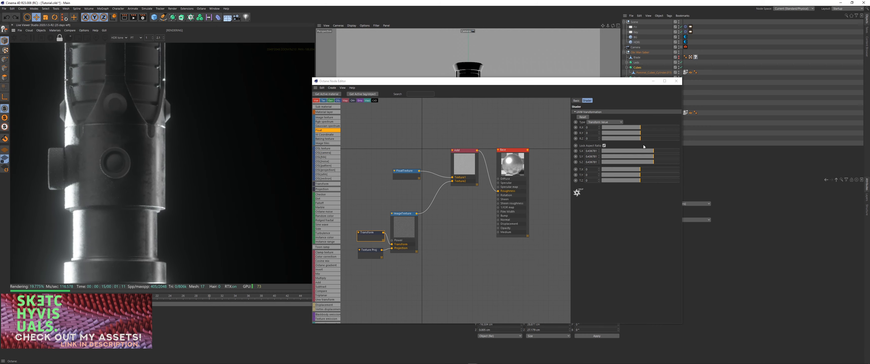
drag(654, 152, 656, 153)
scroll(125, 249, down, 3)
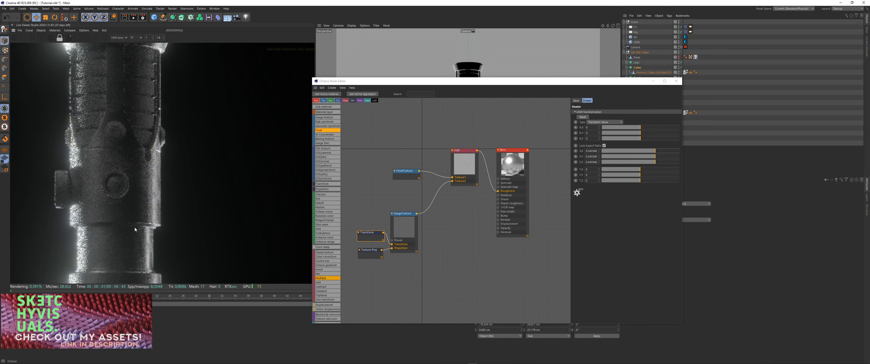
scroll(124, 249, down, 3)
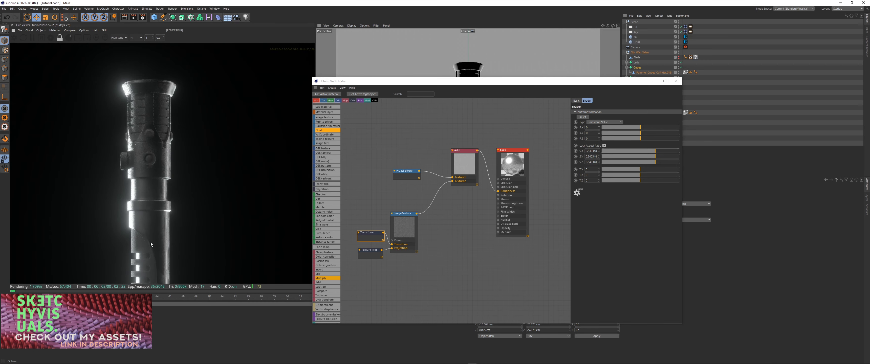
scroll(149, 233, down, 1)
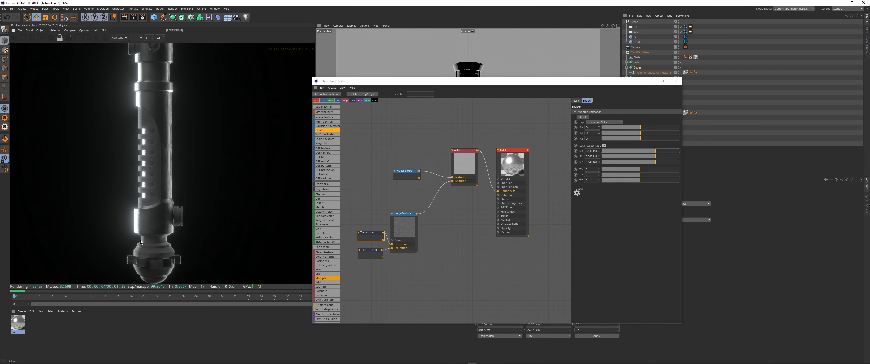
scroll(160, 192, up, 3)
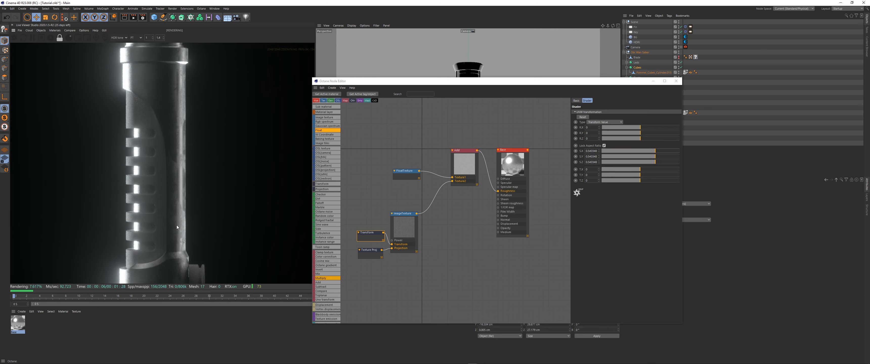
- Raise the smudges image texture's gamma to about 7.2, lower its power to about 0.48, and inspect the roughness in the render
click(410, 227)
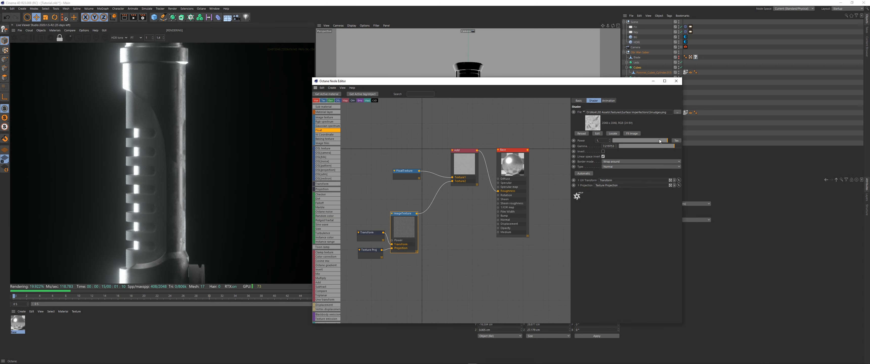
drag(661, 141, 641, 141)
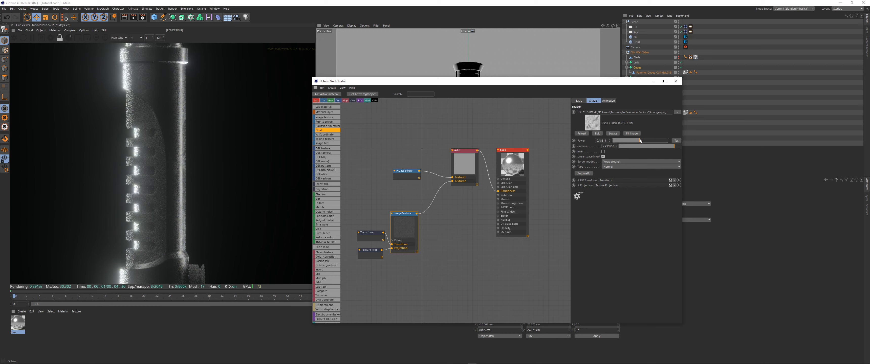
scroll(190, 122, up, 5)
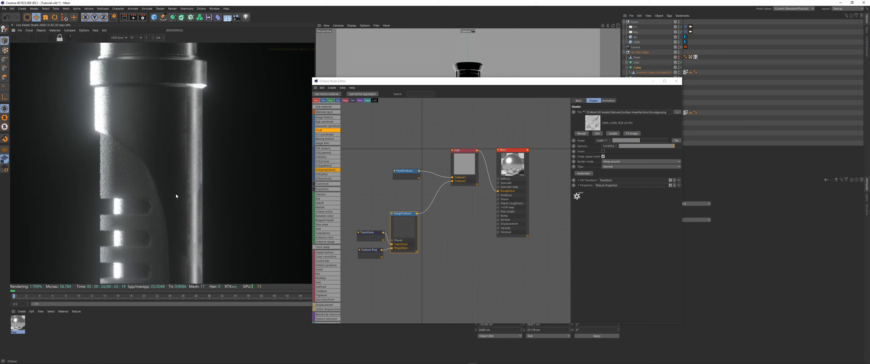
middle_drag(176, 195, 169, 246)
scroll(157, 188, up, 2)
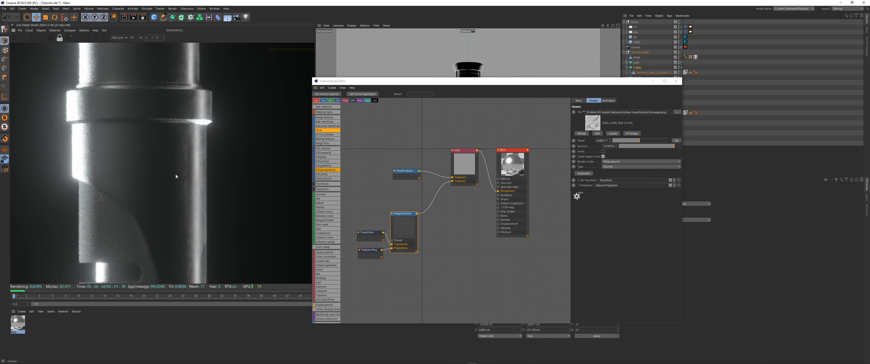
scroll(169, 207, down, 3)
scroll(161, 221, down, 3)
middle_drag(155, 264, 155, 135)
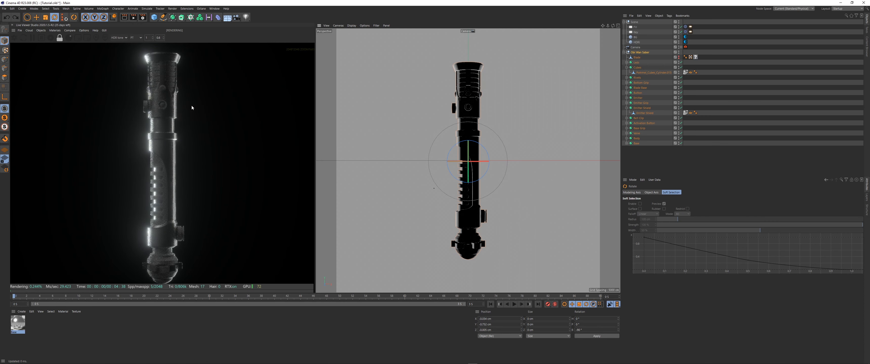
- Rotate the Obi-Wan saber about its long axis so the grip slots face the camera
scroll(191, 112, down, 3)
drag(487, 161, 510, 165)
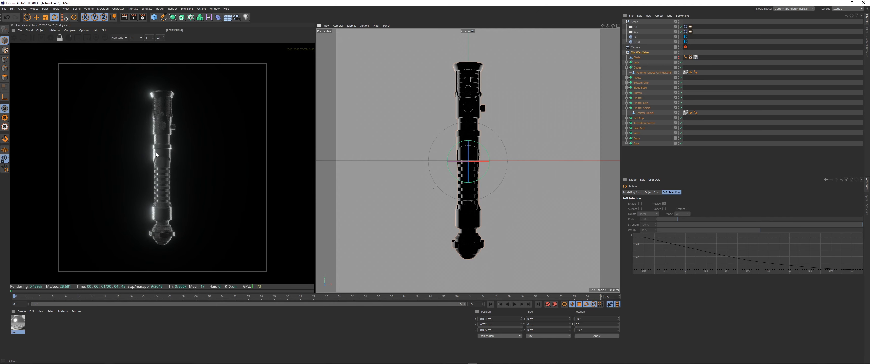
scroll(158, 155, up, 4)
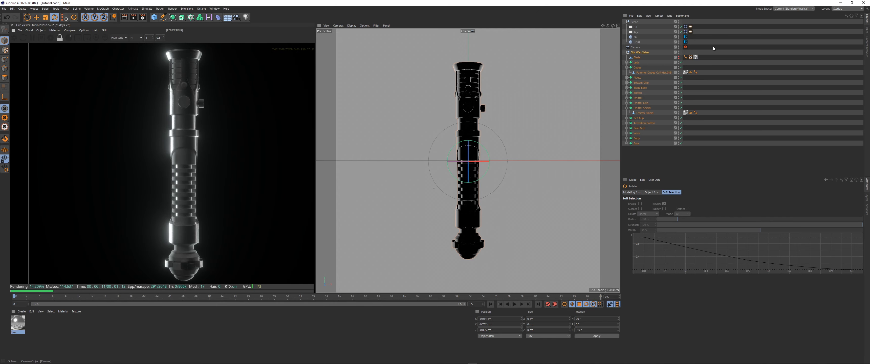
- Increase RotX in the HDRI's environment tag to about 0.24 to move the reflections on the saber
click(713, 48)
click(685, 42)
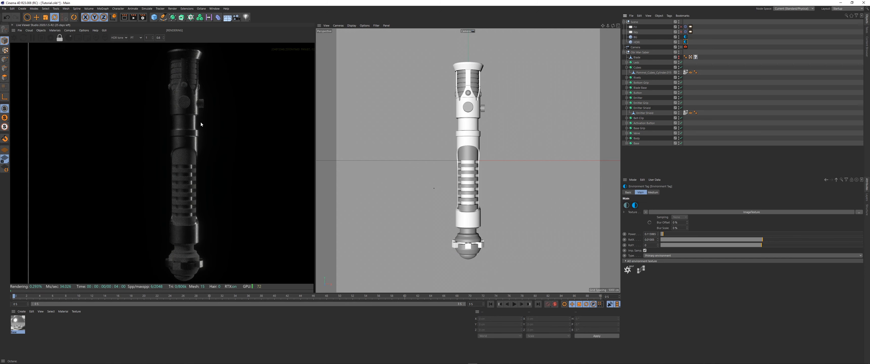
scroll(175, 172, down, 3)
scroll(194, 158, up, 3)
middle_drag(192, 128, 144, 139)
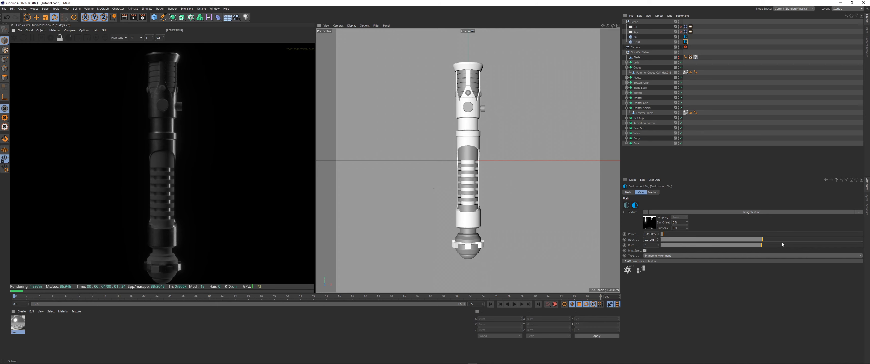
mouse_move(782, 240)
mouse_down()
mouse_move(804, 244)
mouse_move(787, 243)
mouse_up()
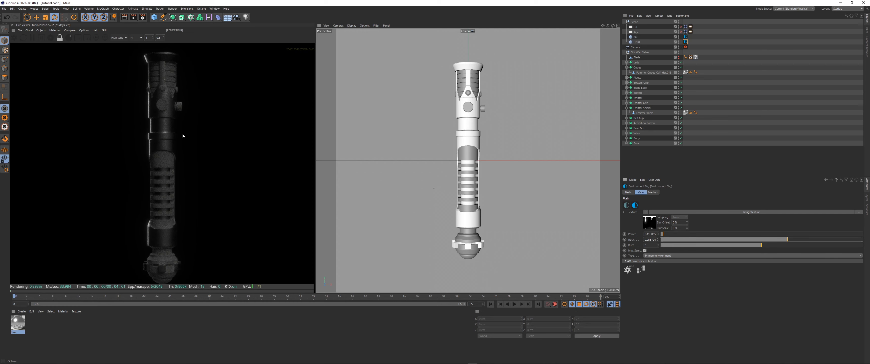
- Increase RotX in the HDRI's environment tag to about 0.46 and check how the reflections fall along the saber
scroll(152, 114, down, 2)
scroll(153, 114, up, 2)
mouse_move(799, 241)
mouse_down()
mouse_move(822, 240)
mouse_move(781, 246)
mouse_move(808, 248)
mouse_move(745, 240)
mouse_move(808, 244)
mouse_up()
click(664, 234)
key(ctrl+z)
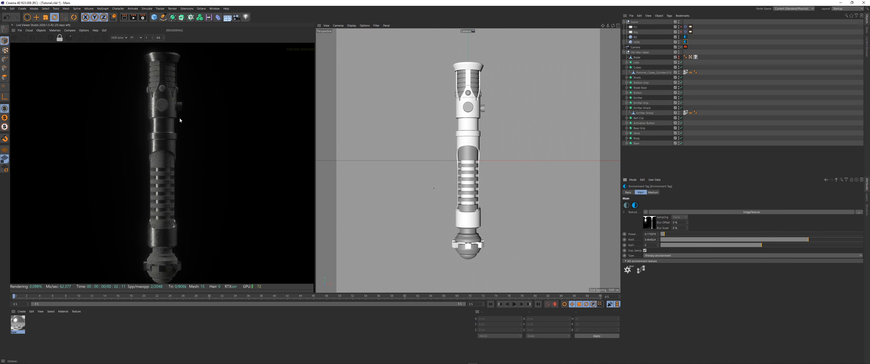
scroll(172, 142, down, 1)
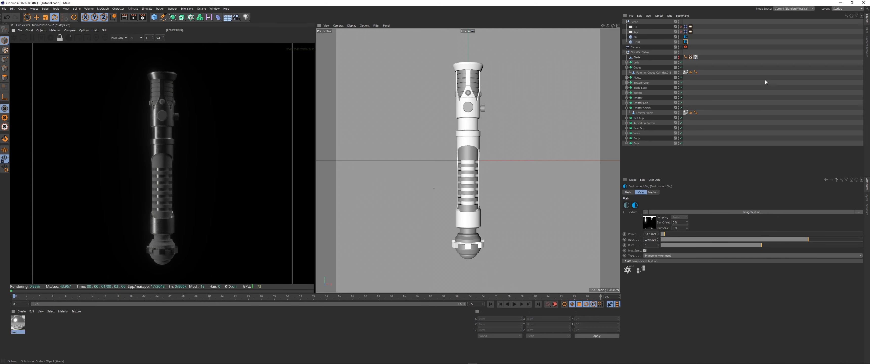
- Enable the first area light in the scene group and view it together with the saber in the perspective viewport
click(765, 81)
click(636, 27)
click(681, 27)
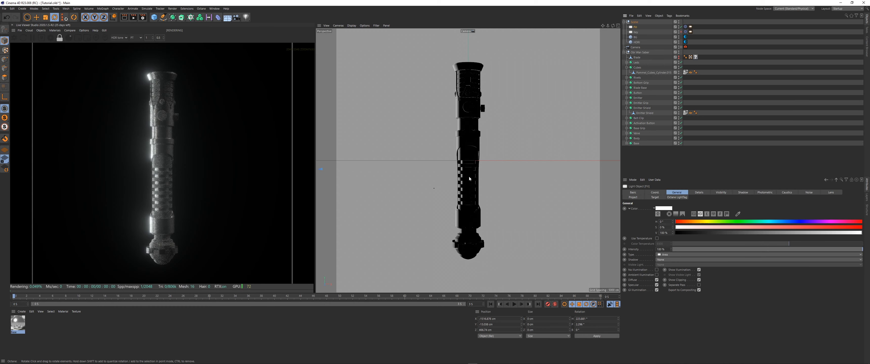
scroll(446, 203, down, 4)
key(ctrl+shift+z)
key(ctrl+shift+z)
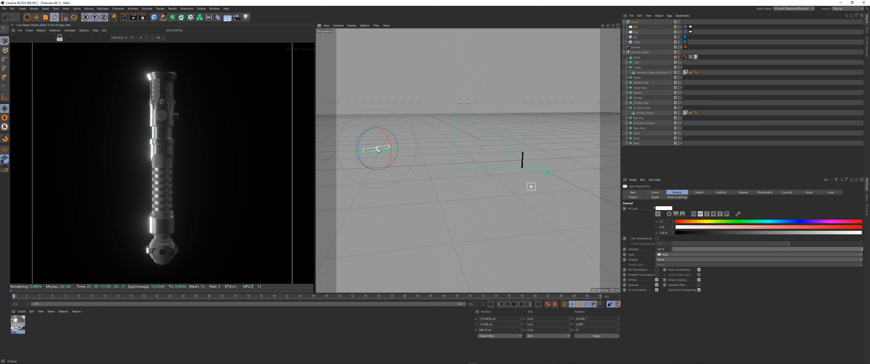
- Lower the first area light and move it closer to the saber, checking the edge highlights in the render
key(e)
mouse_move(379, 150)
mouse_down()
mouse_move(365, 152)
mouse_move(380, 151)
mouse_move(409, 177)
mouse_move(396, 180)
mouse_move(392, 150)
mouse_up()
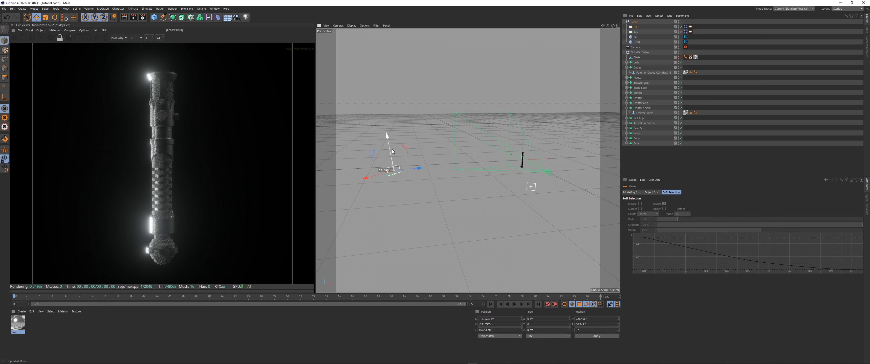
scroll(159, 178, down, 3)
scroll(159, 177, up, 4)
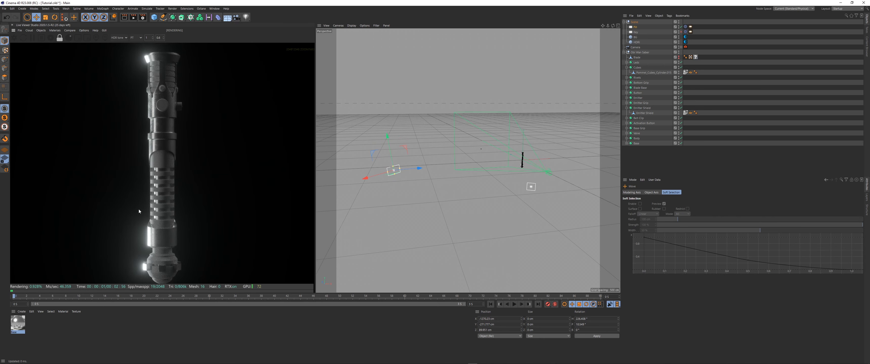
drag(415, 168, 423, 169)
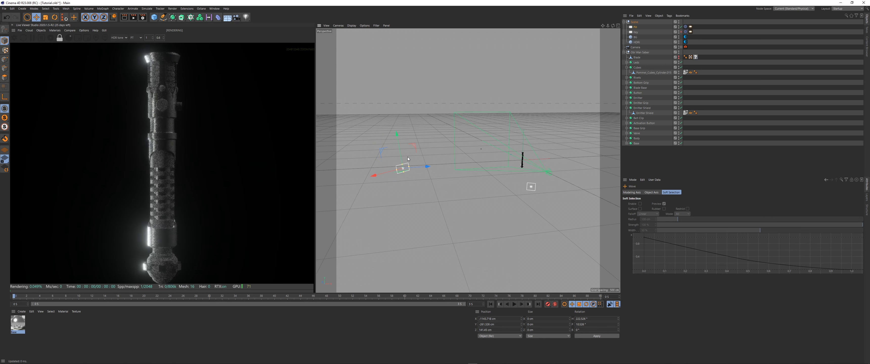
scroll(159, 203, down, 1)
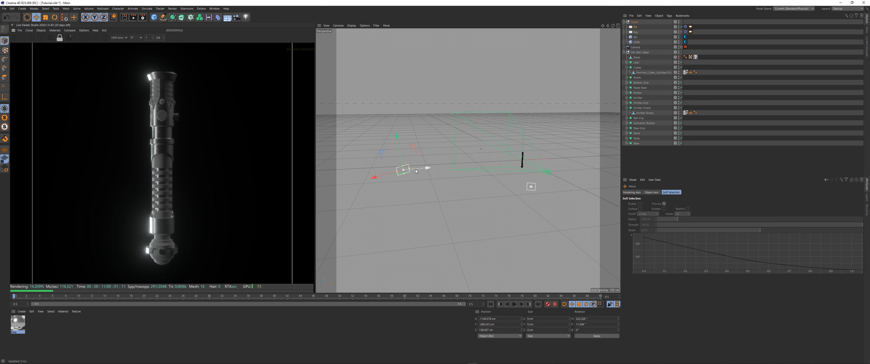
drag(417, 171, 425, 171)
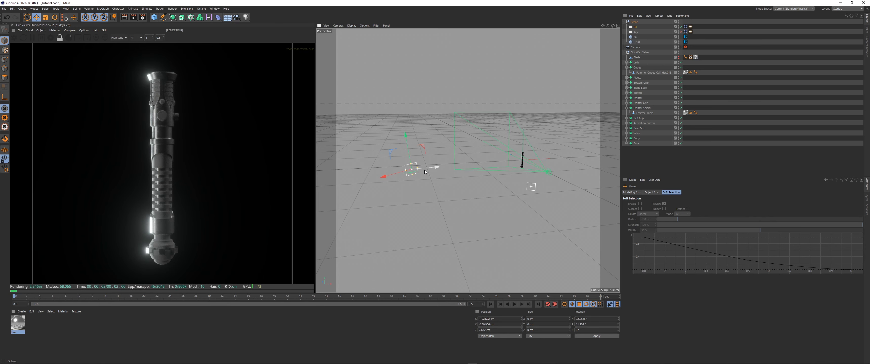
drag(427, 167, 430, 166)
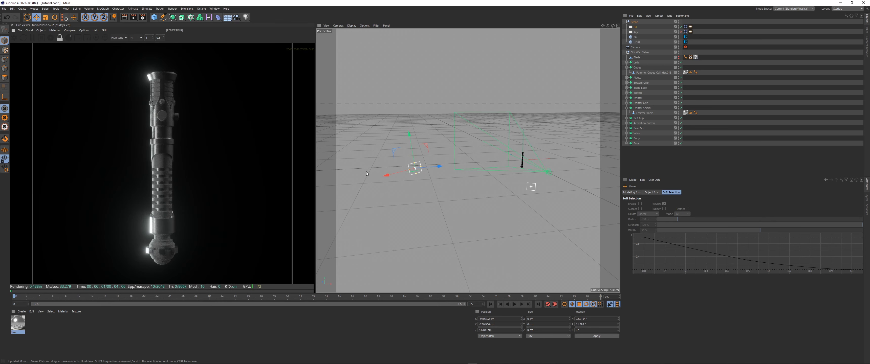
drag(398, 174, 412, 171)
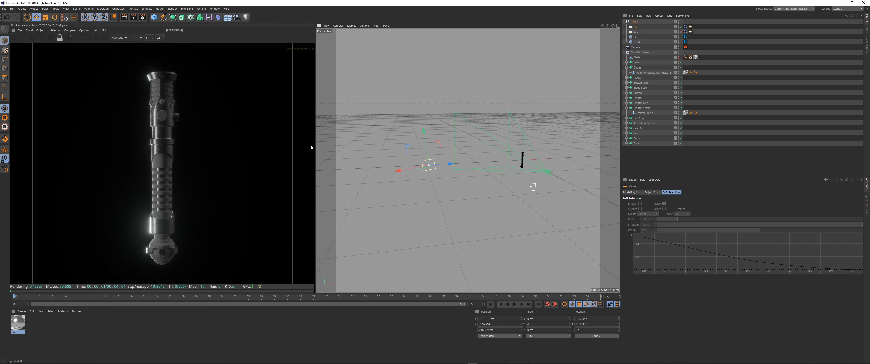
- Set the temperature in the first area light's Octane light tag to 5000
click(691, 26)
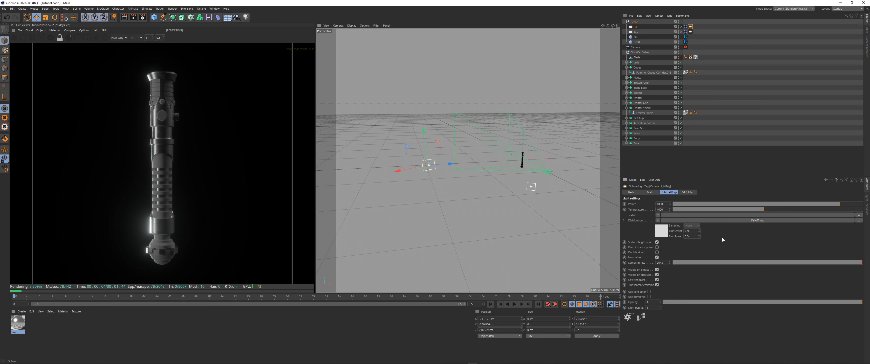
key(Return)
double_click(660, 210)
text(5000)
key(Return)
- Set the temperature in the second area light's Octane light tag to 7000
click(691, 32)
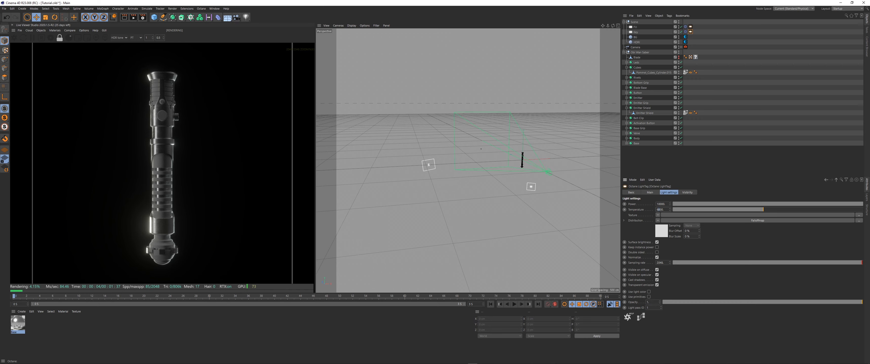
text(7)
key(Return)
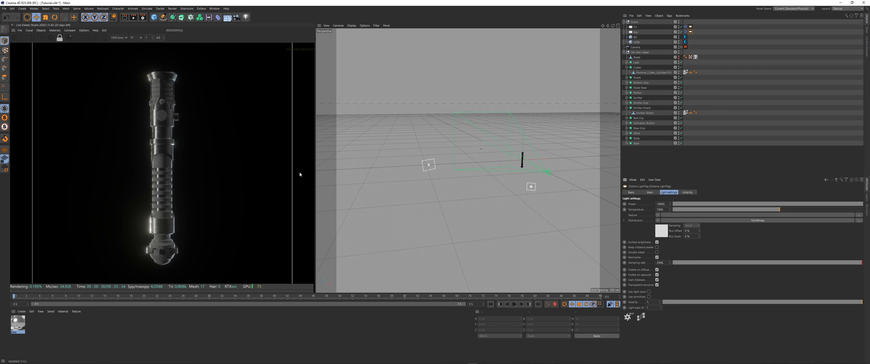
- Examine the saber's lighting and smudged metal surface up close in the render, from the emitter down to the pommel
scroll(167, 70, up, 2)
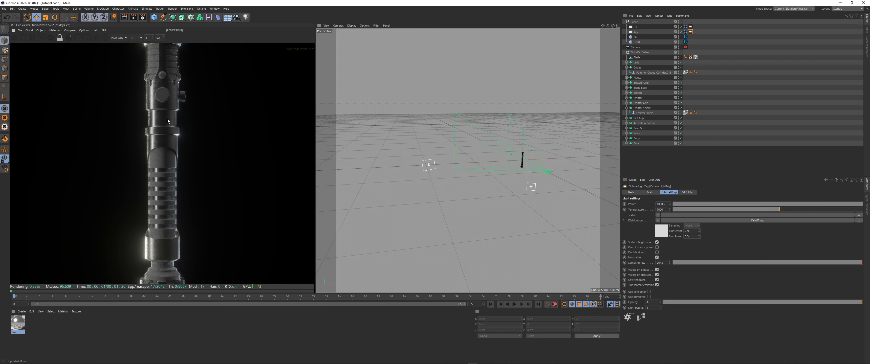
middle_drag(174, 95, 181, 138)
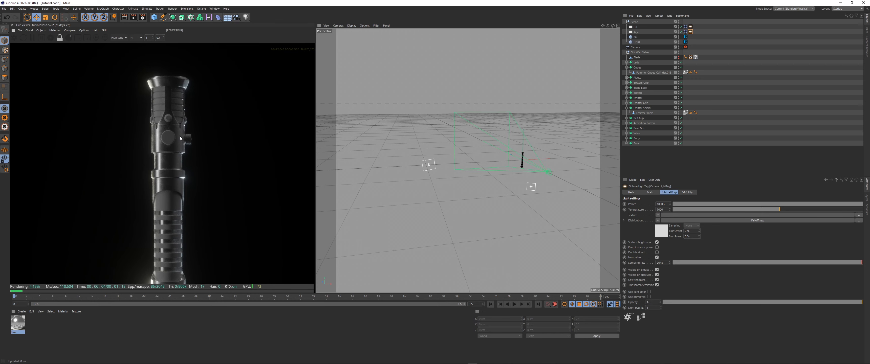
middle_drag(183, 200, 178, 157)
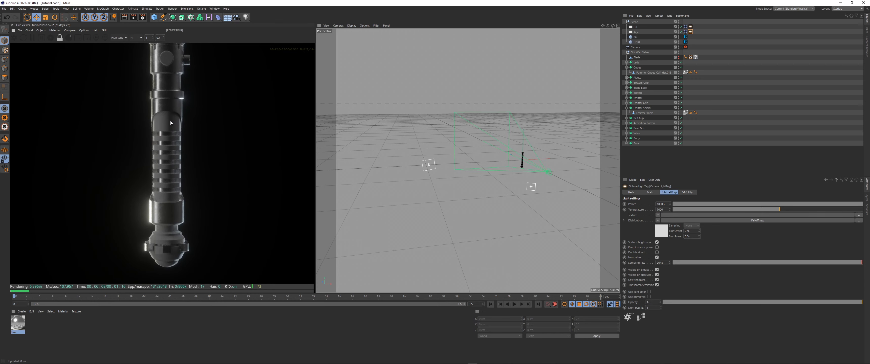
middle_drag(170, 123, 170, 147)
alt+drag(523, 161, 520, 185)
alt+middle_drag(519, 165, 459, 163)
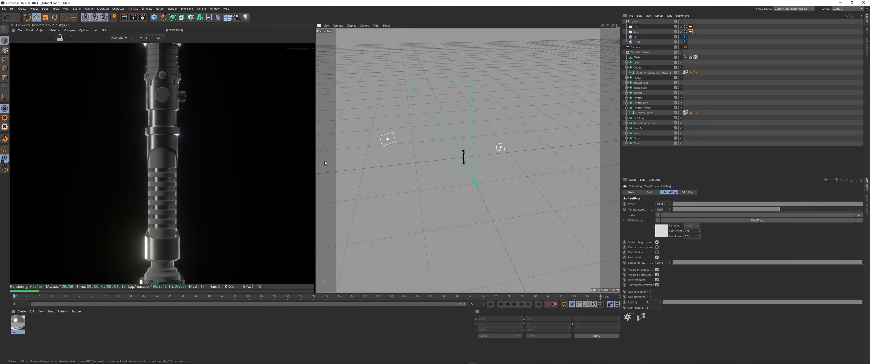
scroll(142, 145, up, 5)
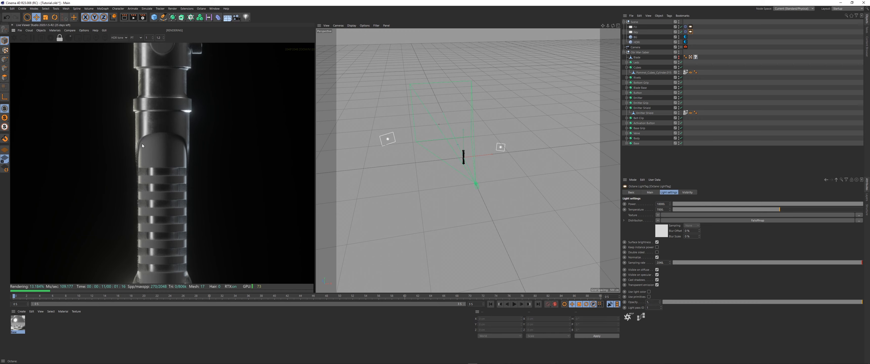
scroll(142, 146, down, 4)
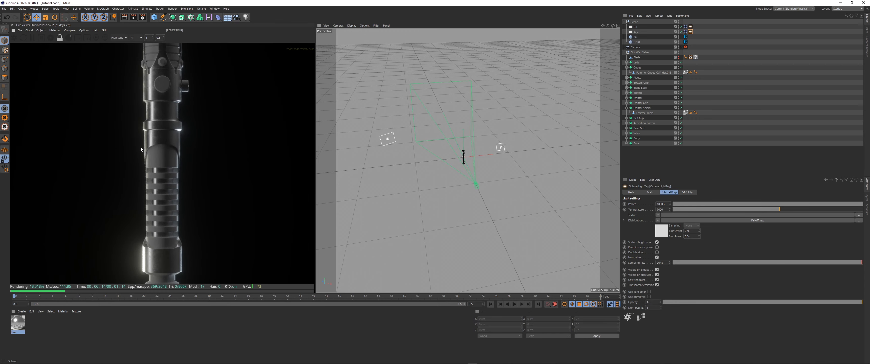
scroll(141, 149, up, 1)
scroll(166, 178, down, 2)
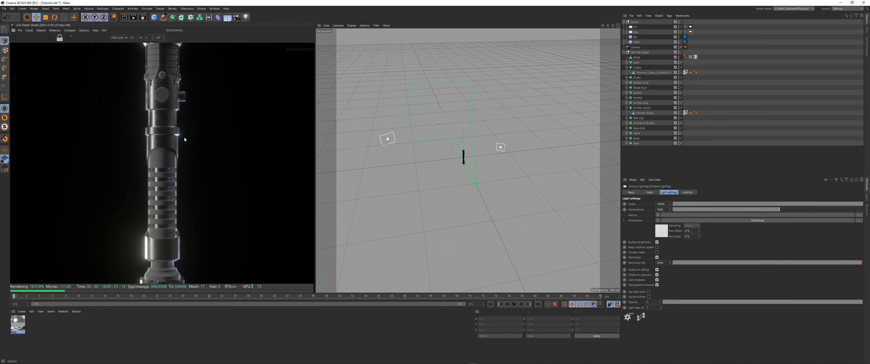
drag(185, 139, 174, 254)
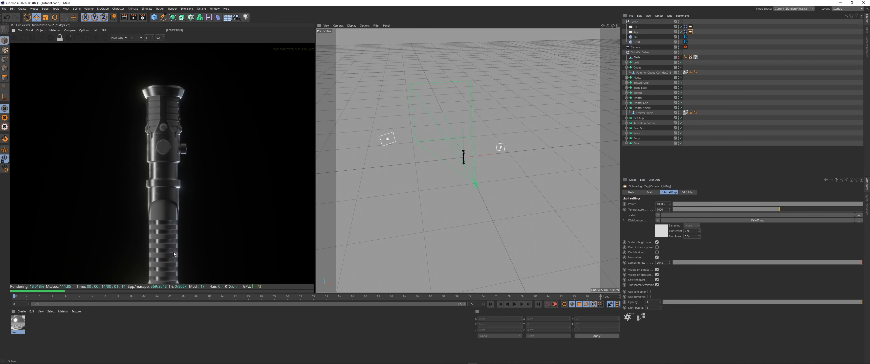
drag(152, 229, 142, 97)
scroll(166, 209, up, 5)
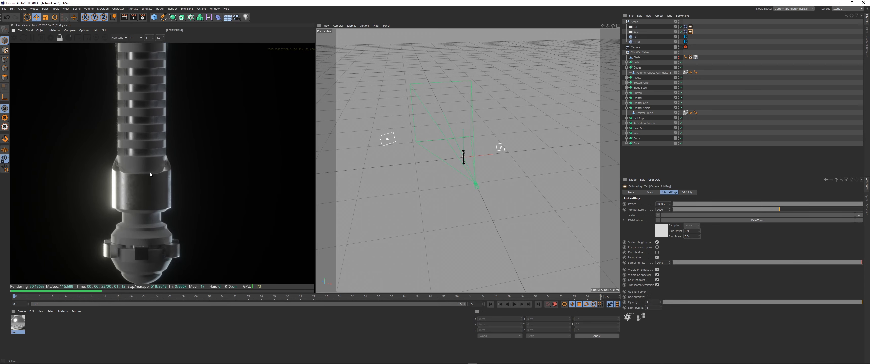
drag(136, 174, 154, 236)
drag(151, 136, 155, 224)
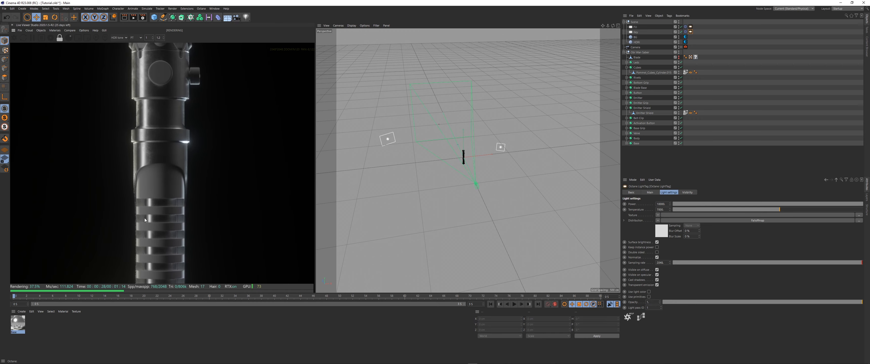
drag(184, 160, 200, 271)
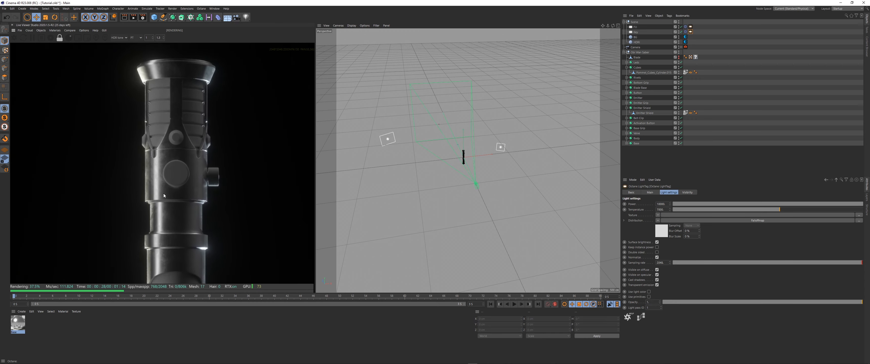
scroll(161, 140, up, 5)
drag(161, 140, 120, 97)
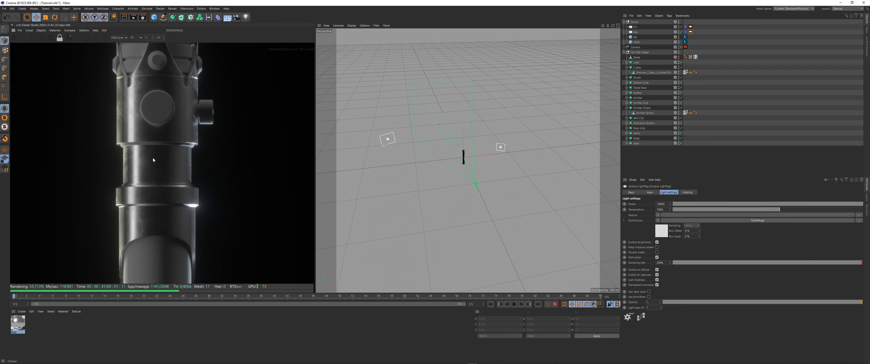
drag(131, 147, 133, 190)
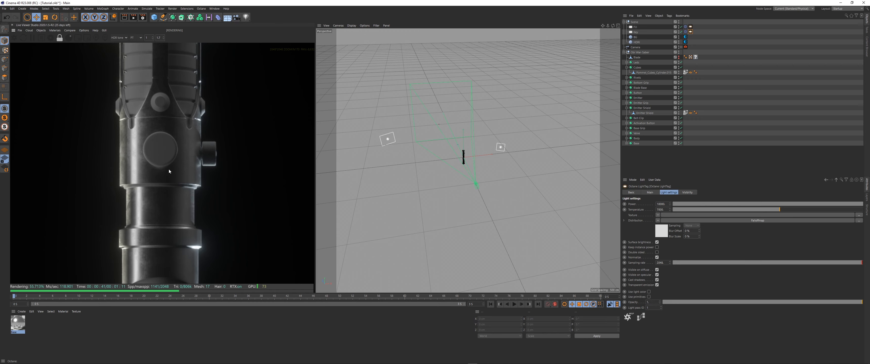
scroll(182, 255, down, 3)
drag(179, 169, 195, 115)
scroll(195, 115, down, 5)
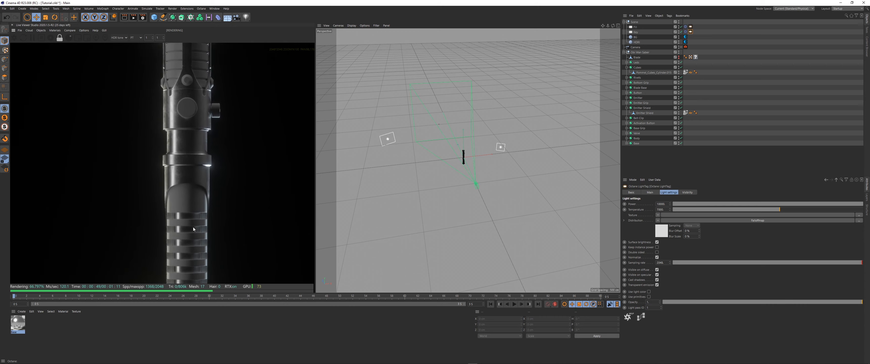
scroll(177, 179, up, 15)
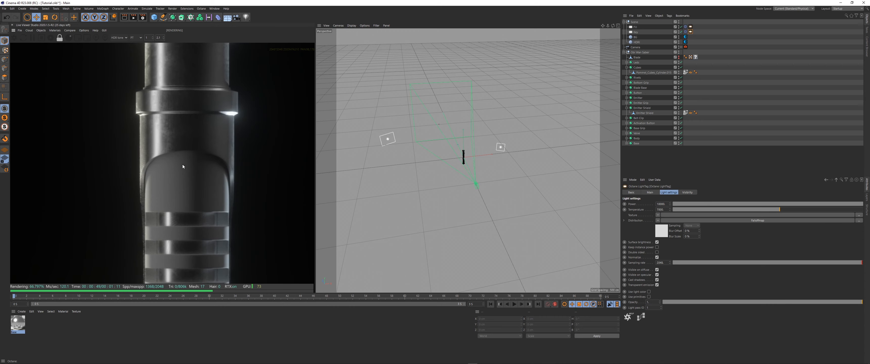
scroll(174, 214, down, 8)
- Duplicate the Base material and switch the viewport back to the scene camera
key(ctrl+c)
key(ctrl+v)
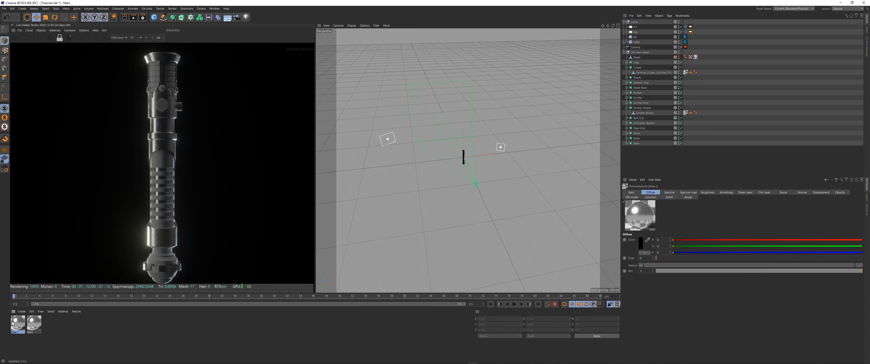
click(696, 168)
click(681, 47)
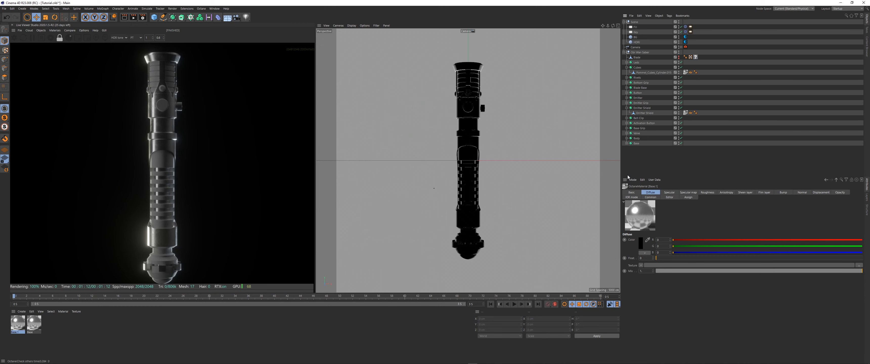
- Assign the duplicated Base material to the Base Grip and Emitter Grip meshes in place of their current material
click(468, 166)
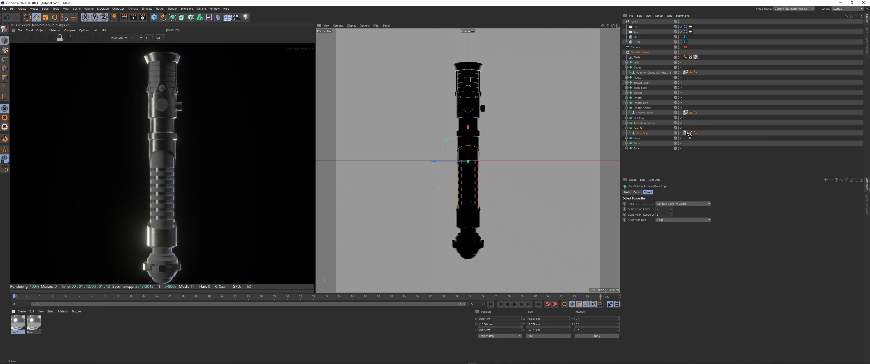
drag(688, 134, 688, 134)
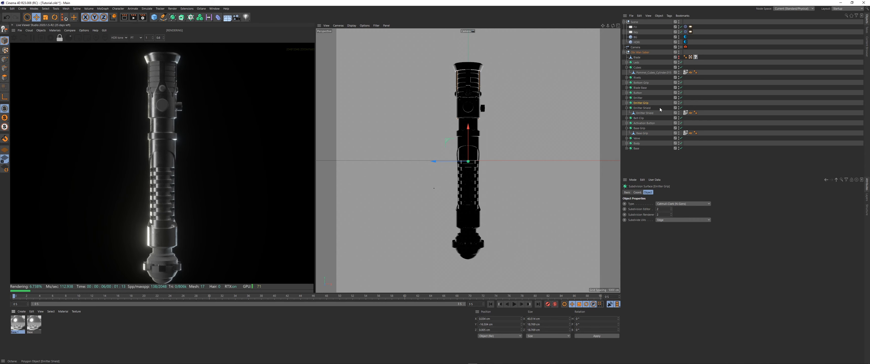
click(627, 103)
drag(35, 324, 668, 141)
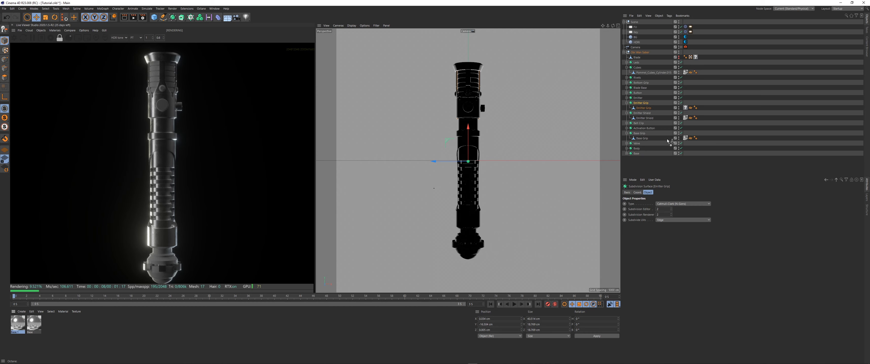
drag(690, 108, 687, 108)
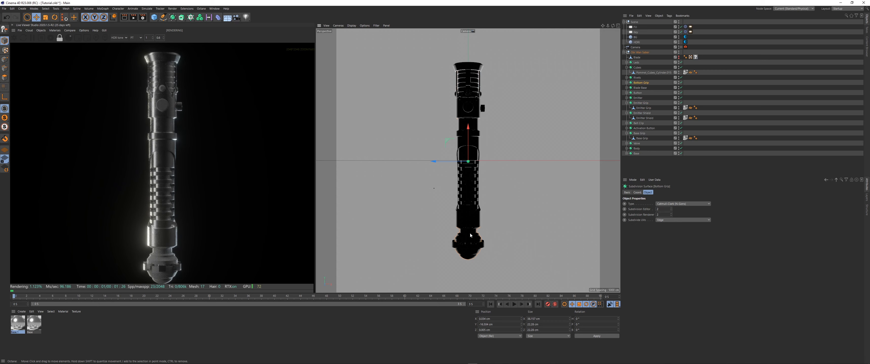
- Assign the duplicated Base material to the Bottom Grip mesh and open that material in the Octane Node Editor
click(627, 83)
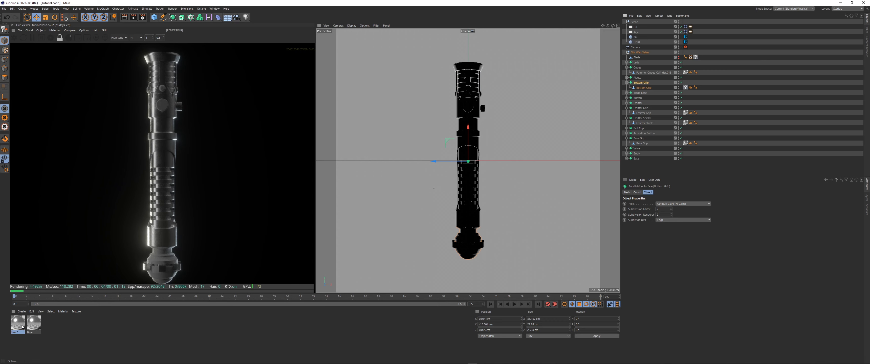
drag(21, 327, 687, 88)
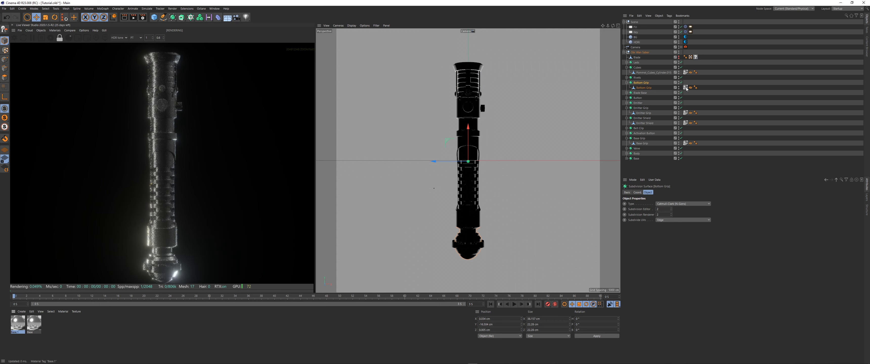
click(55, 30)
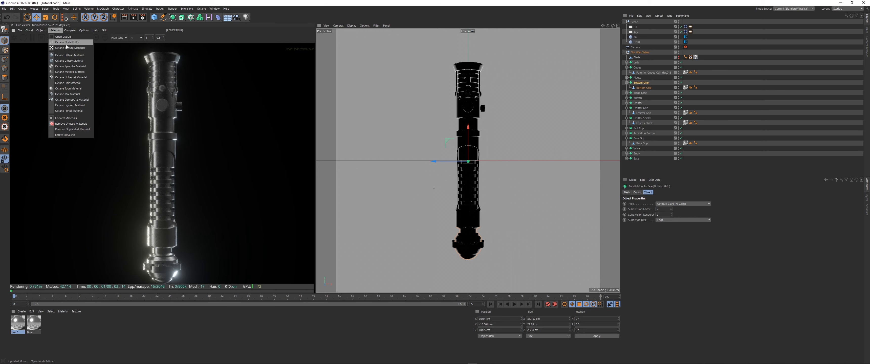
click(66, 46)
drag(194, 99, 341, 72)
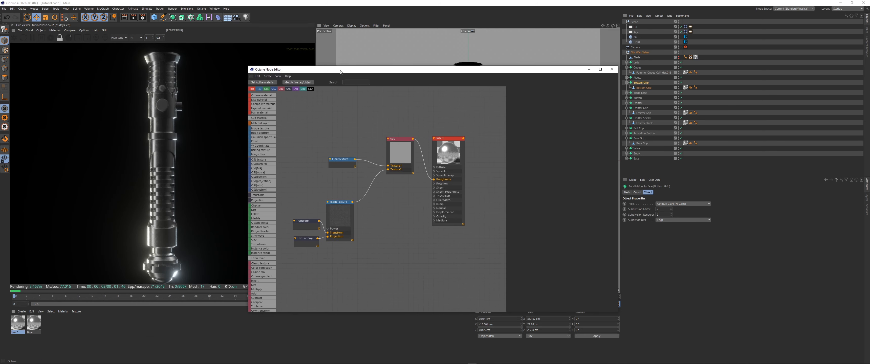
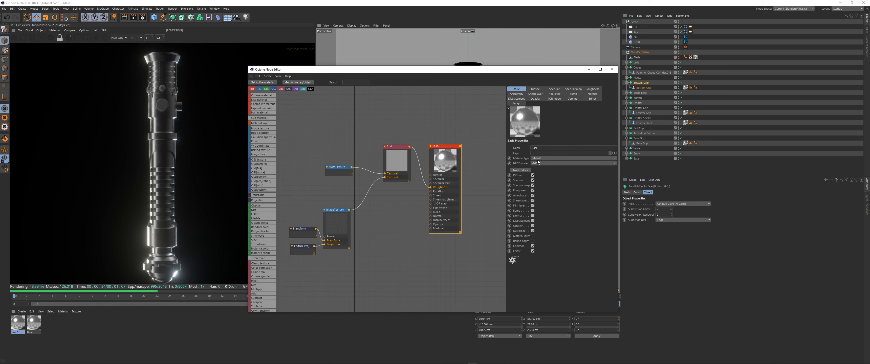
- Set the duplicated Base material's type to Glossy and its BRDF model to Octane
click(538, 162)
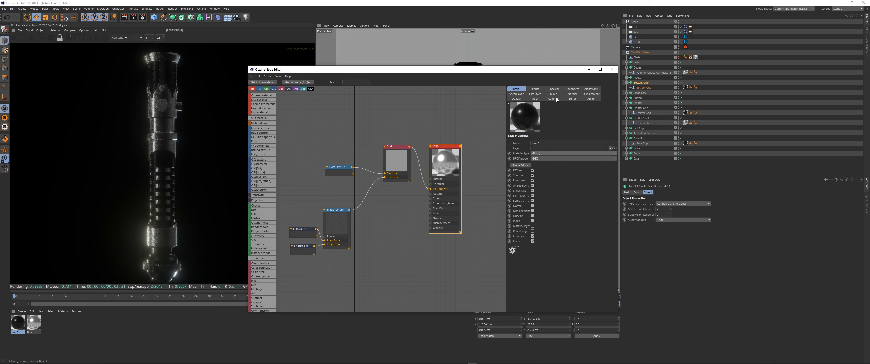
scroll(148, 113, up, 5)
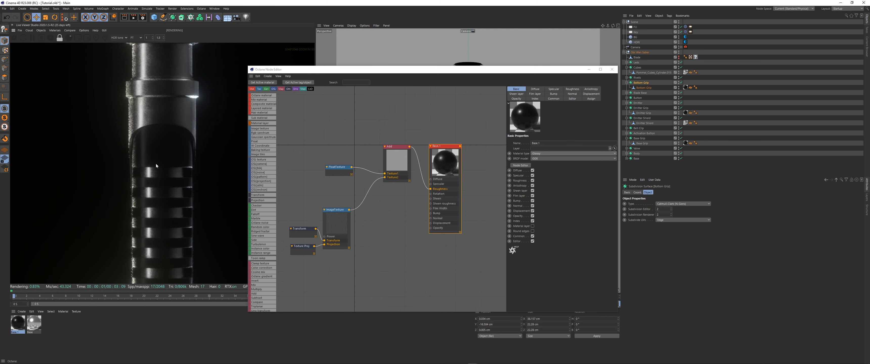
click(543, 159)
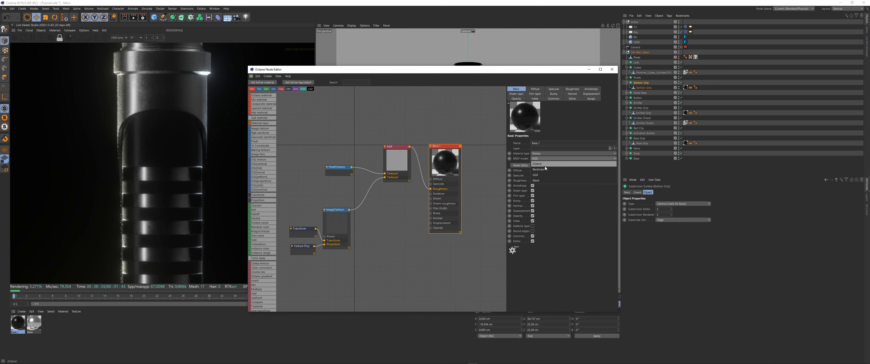
click(545, 166)
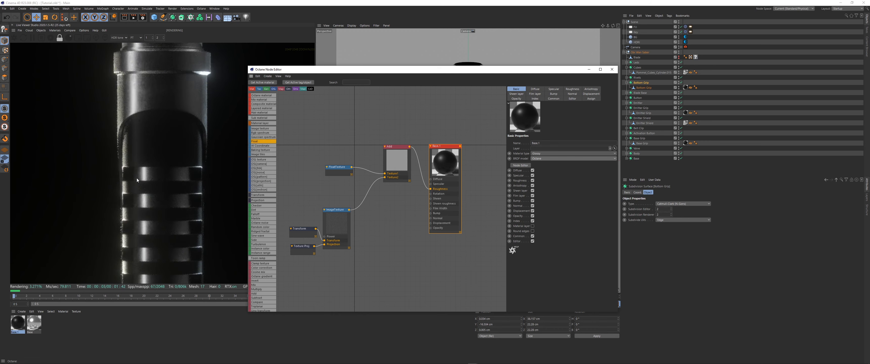
- Lower the gamma of the grip material's smudge image texture to about 6.5
click(339, 171)
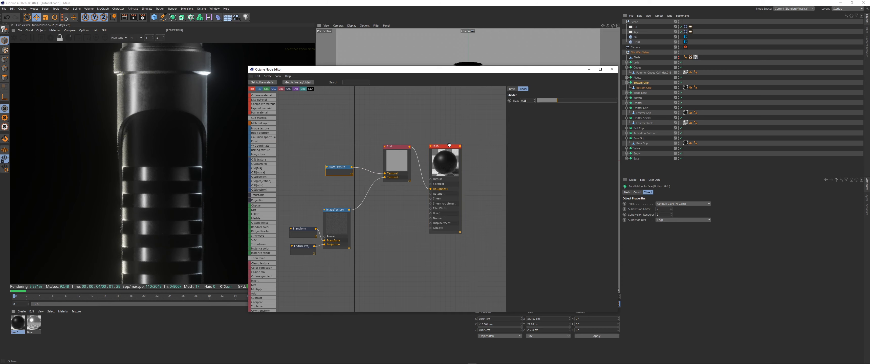
click(336, 221)
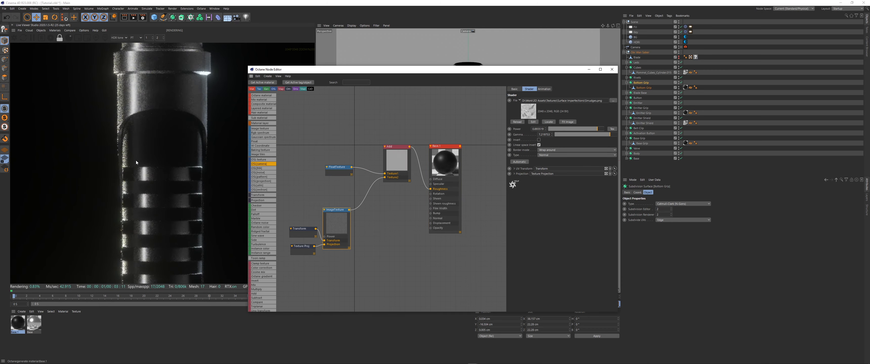
click(300, 229)
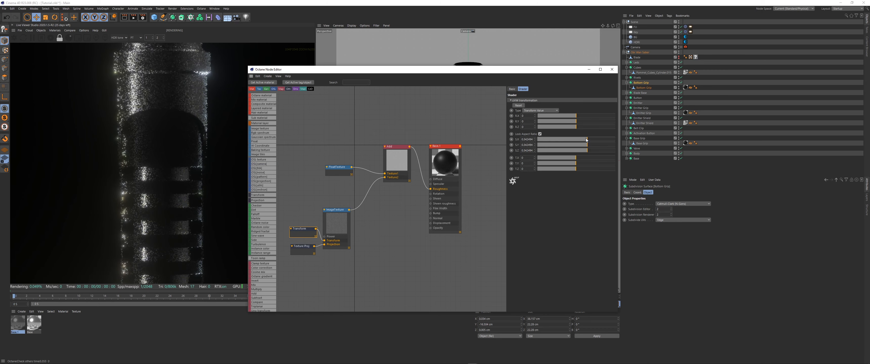
click(335, 221)
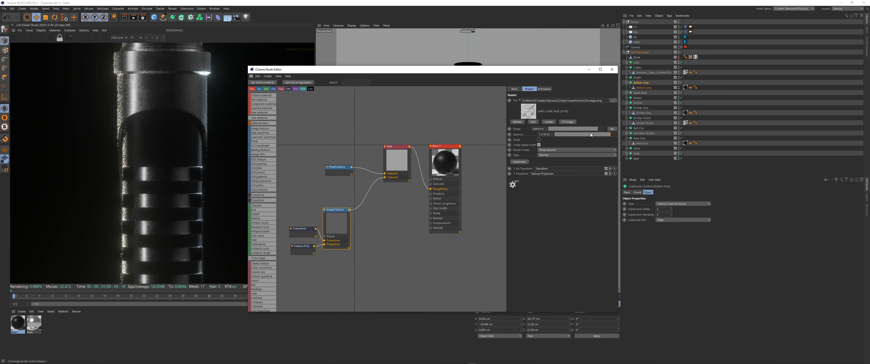
drag(607, 135, 605, 135)
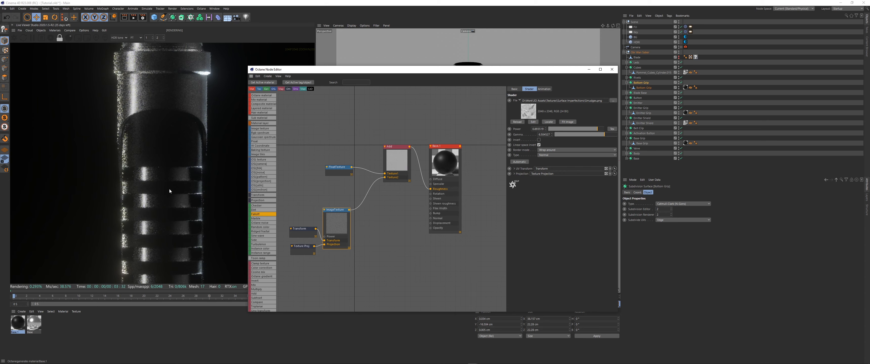
- Lower the FloatTexture value feeding the grip material's roughness to about 0.06
scroll(166, 196, down, 3)
scroll(169, 194, up, 5)
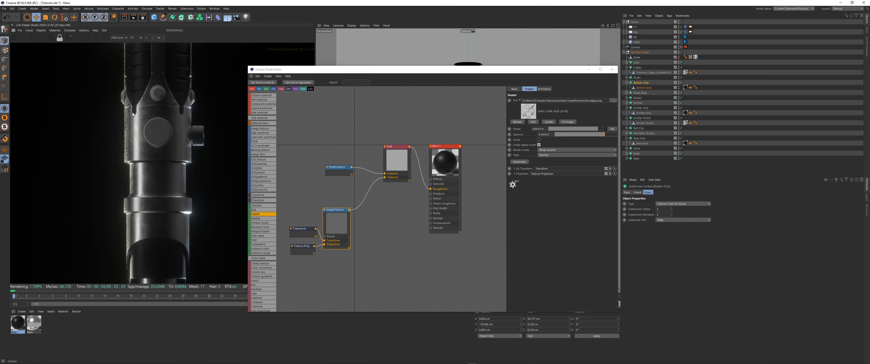
scroll(174, 192, up, 5)
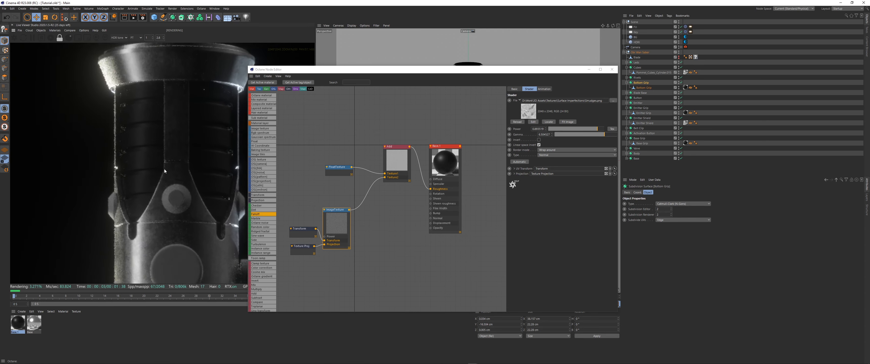
click(445, 160)
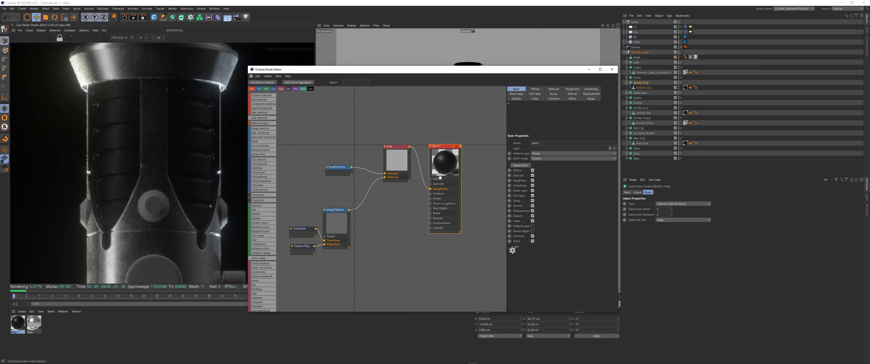
click(552, 89)
click(338, 167)
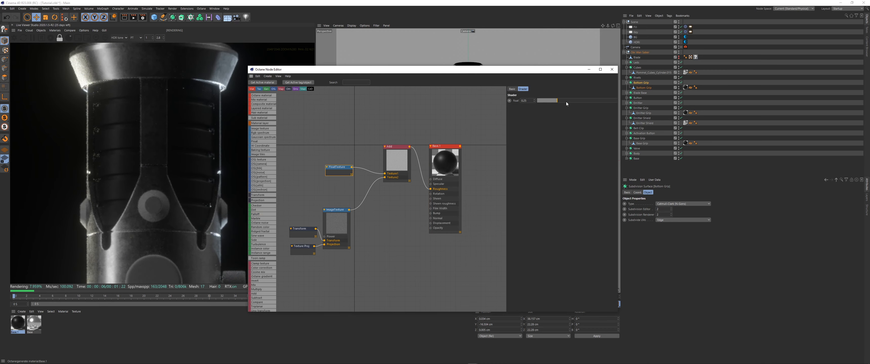
drag(566, 102, 543, 102)
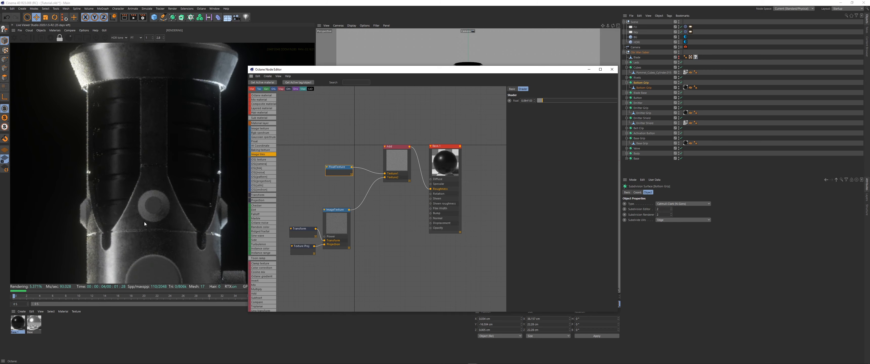
- Set the grip material's type to Metallic and its metallic reflection mode to IOR + color
scroll(144, 222, down, 3)
middle_drag(158, 266, 145, 125)
middle_drag(143, 230, 139, 88)
scroll(138, 102, down, 8)
click(444, 146)
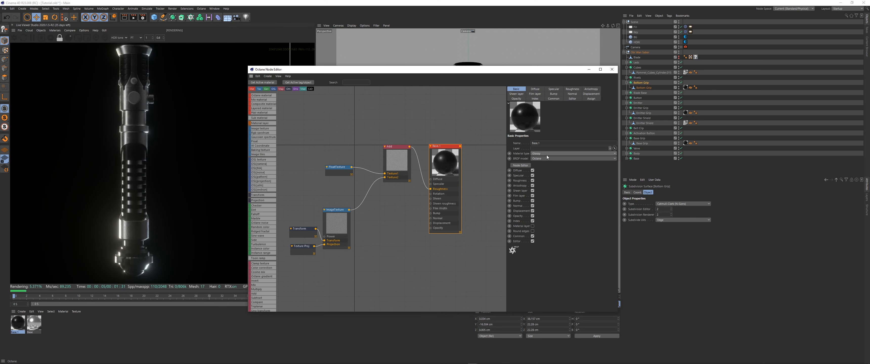
click(547, 153)
click(575, 177)
click(554, 99)
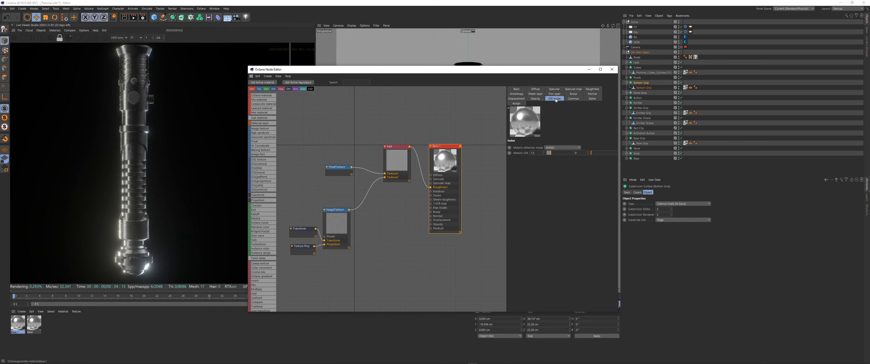
click(559, 147)
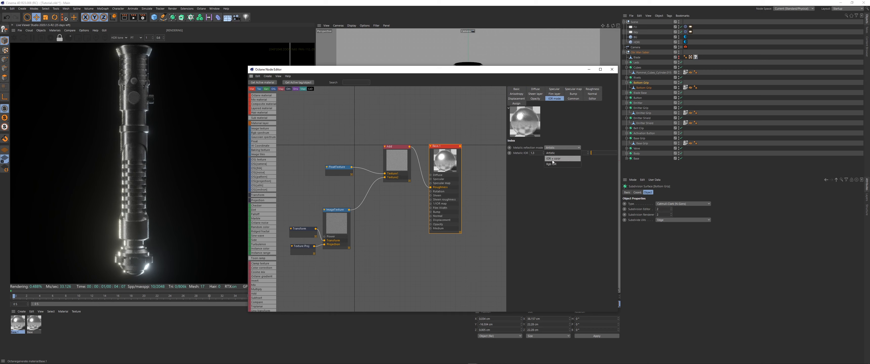
click(552, 160)
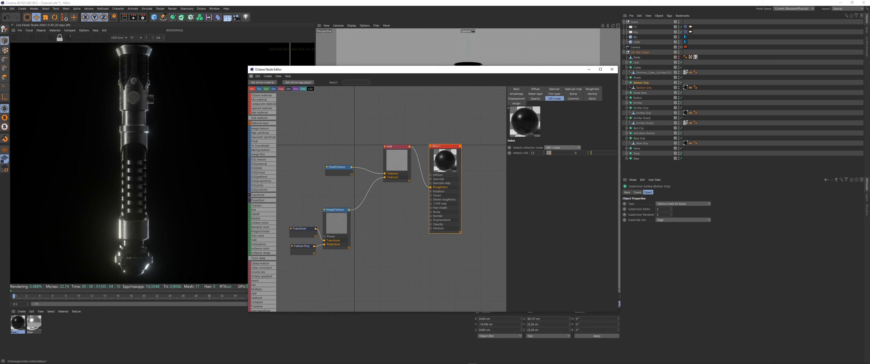
- Rename the duplicated Base material as Grip
drag(138, 173, 162, 260)
scroll(150, 118, up, 5)
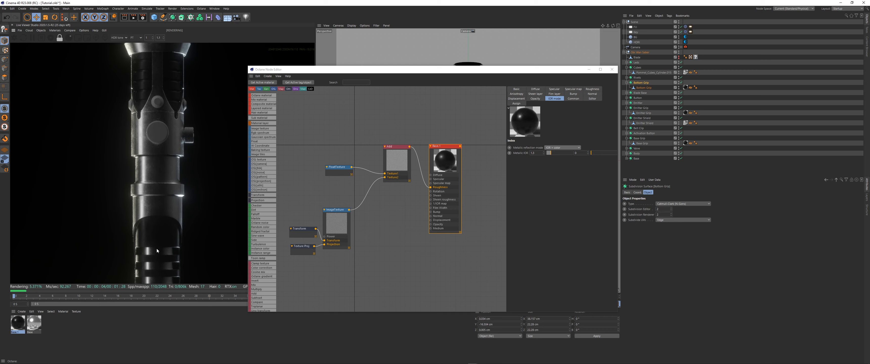
scroll(157, 247, down, 6)
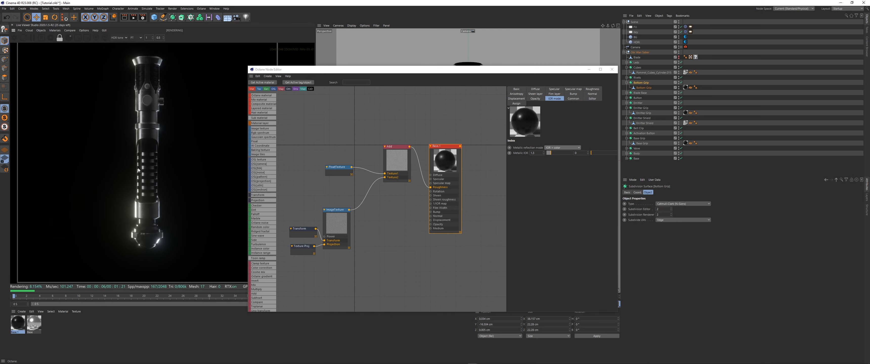
scroll(156, 208, up, 2)
click(14, 331)
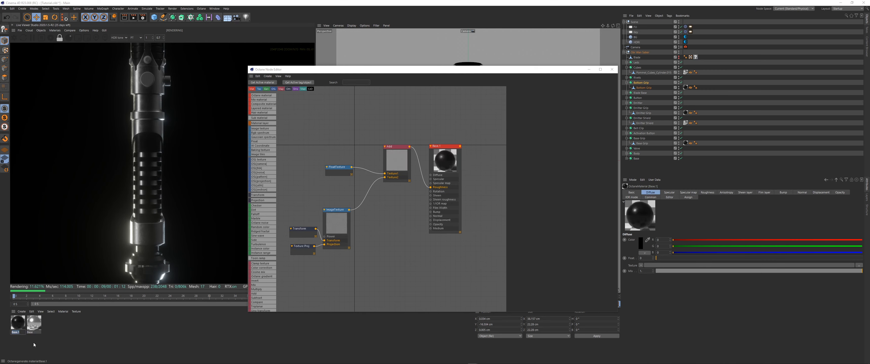
text(Grip)
key(Return)
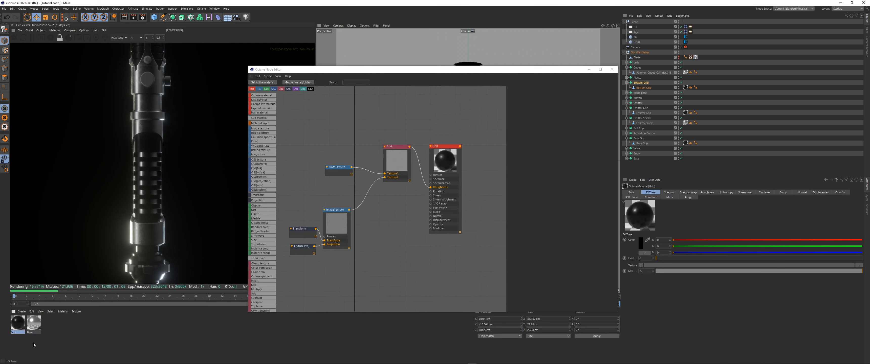
- Set the original Base material's metallic reflection mode to RGB IOR
click(38, 330)
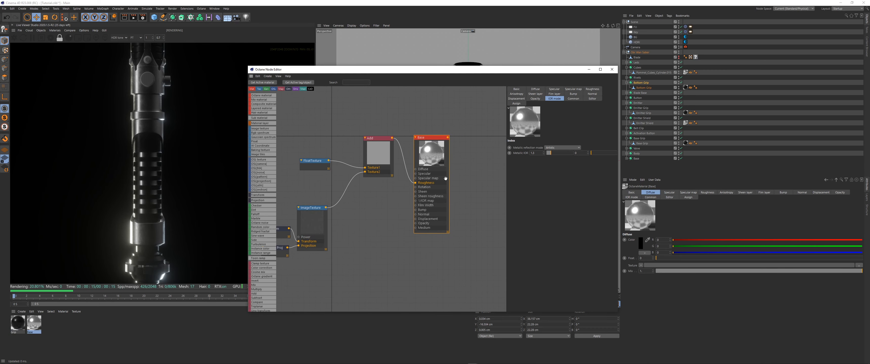
click(560, 148)
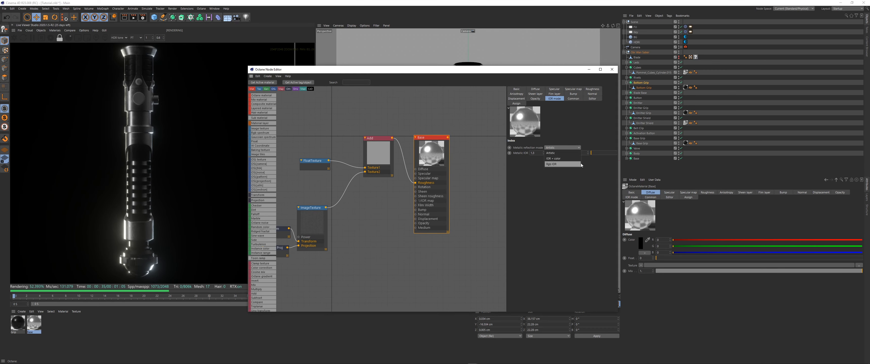
click(567, 164)
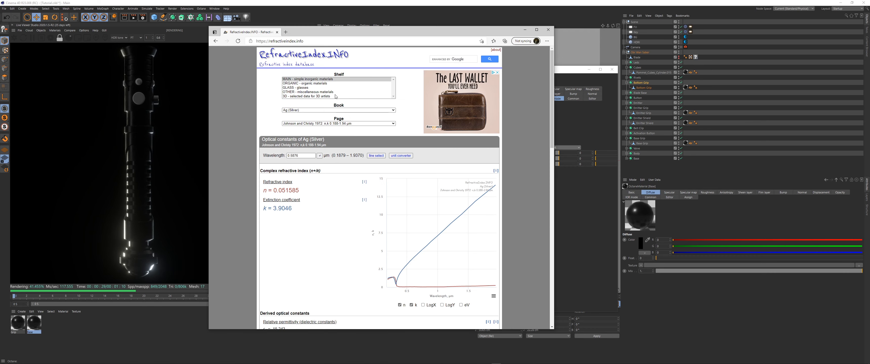
- Switch to RefractiveIndex.INFO in the browser and look up Titanium (Ti) in the 3D artists' METALS data at a 0.65 µm wavelength
drag(325, 34, 151, 32)
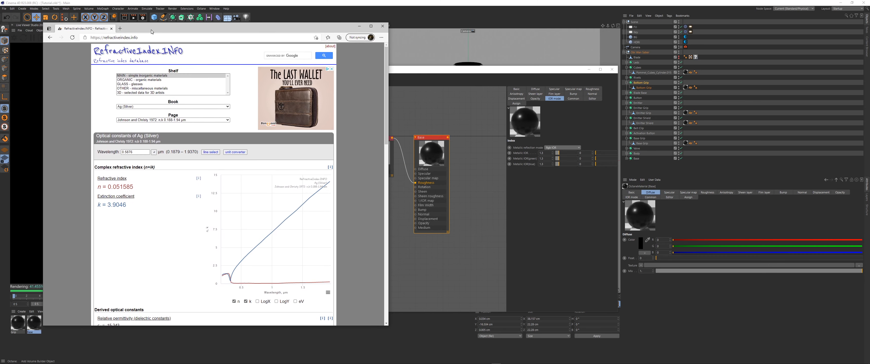
click(133, 92)
click(135, 107)
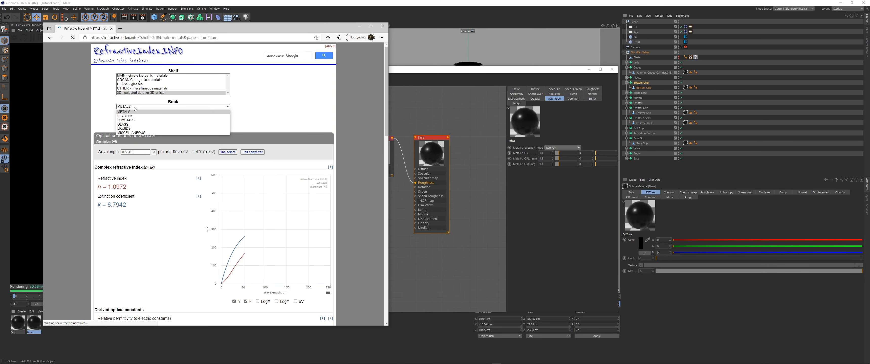
click(135, 112)
click(136, 120)
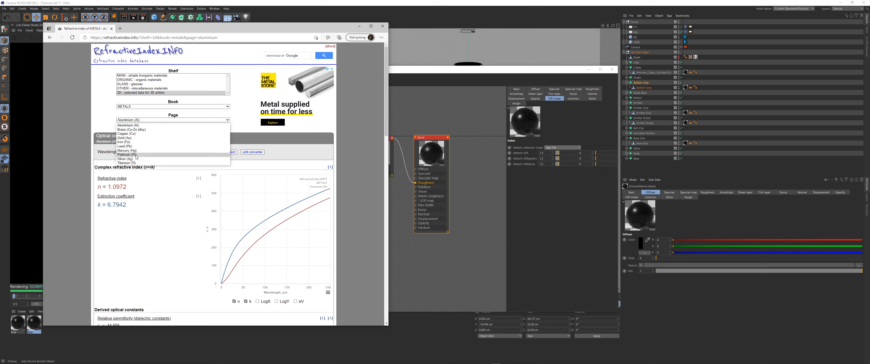
click(127, 163)
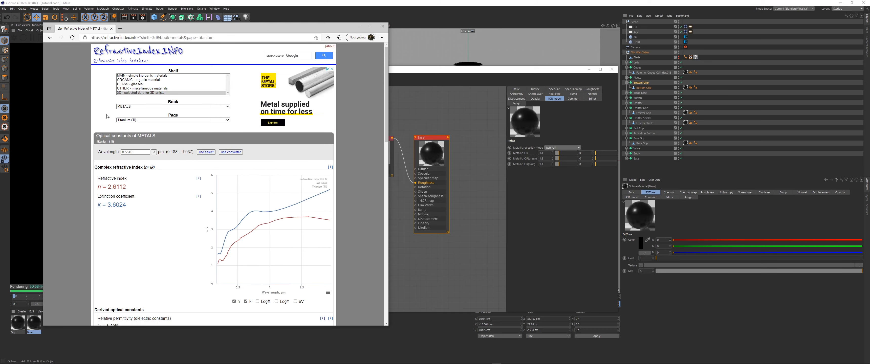
drag(135, 152, 130, 153)
key(Return)
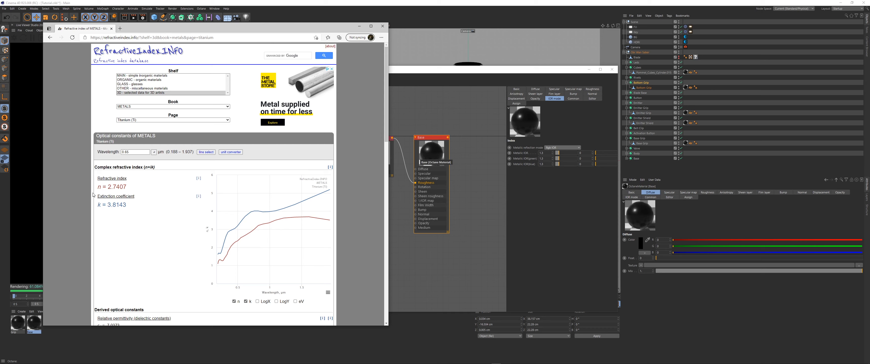
- Copy titanium's refractive index n, 2.7407, from the website into the Base material's red metallic IOR value
drag(107, 187, 148, 186)
drag(98, 204, 128, 213)
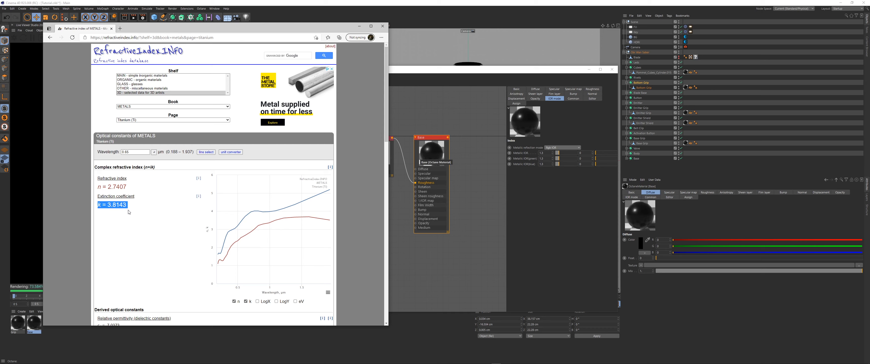
click(109, 215)
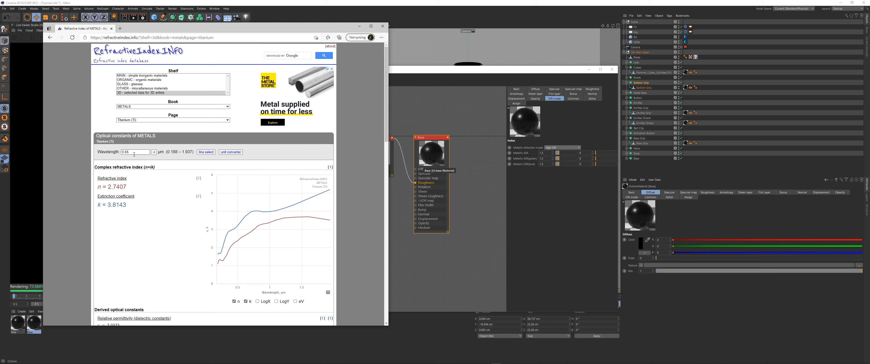
double_click(112, 187)
key(ctrl+c)
click(544, 153)
key(ctrl+v)
key(Return)
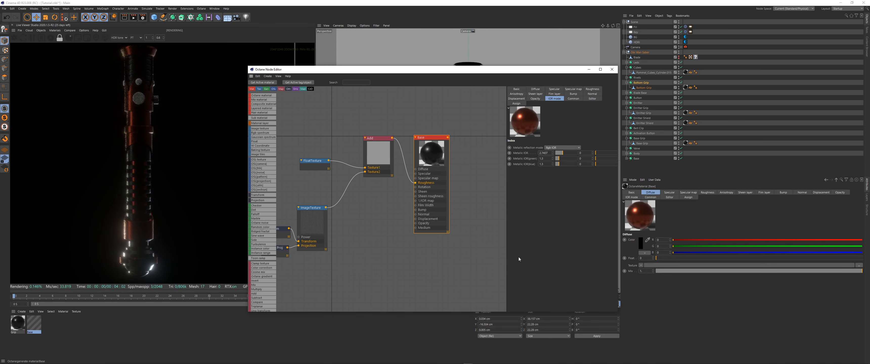
- Copy titanium's extinction coefficient k, 3.8143, from the browser into the second value of the Base material's red metallic IOR
click(495, 361)
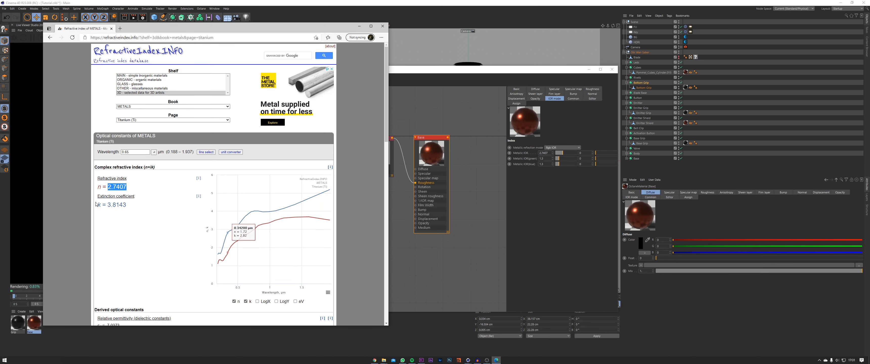
drag(107, 204, 126, 204)
key(ctrl+c)
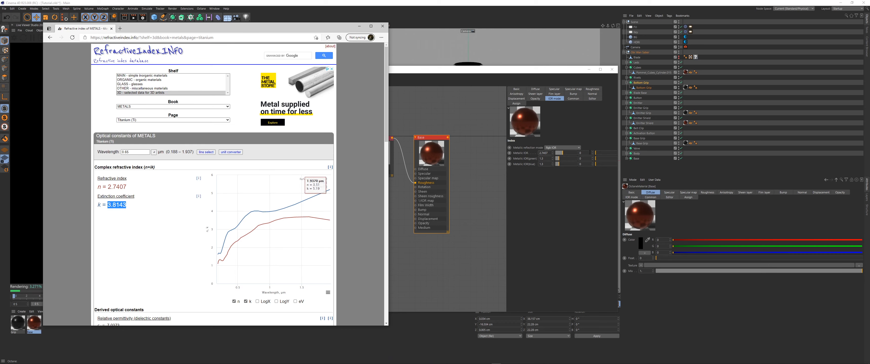
click(584, 153)
key(ctrl+v)
key(Return)
- Set the titanium data's wavelength to 0.55 µm and copy its n value, 2.5418, into the Base material's green metallic IOR
click(497, 362)
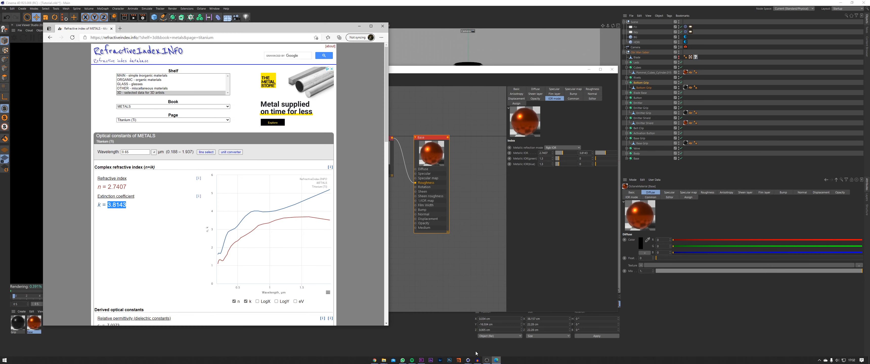
click(127, 154)
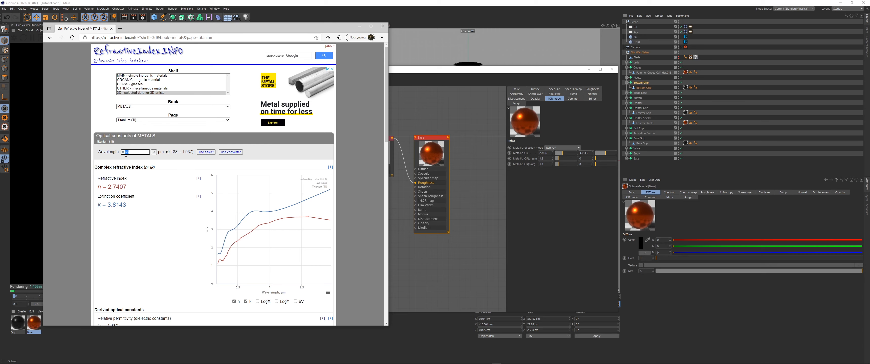
text(55)
key(Return)
drag(108, 186, 128, 185)
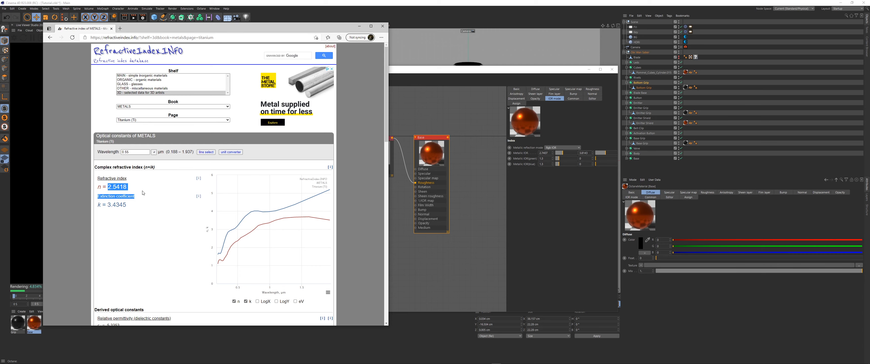
click(546, 159)
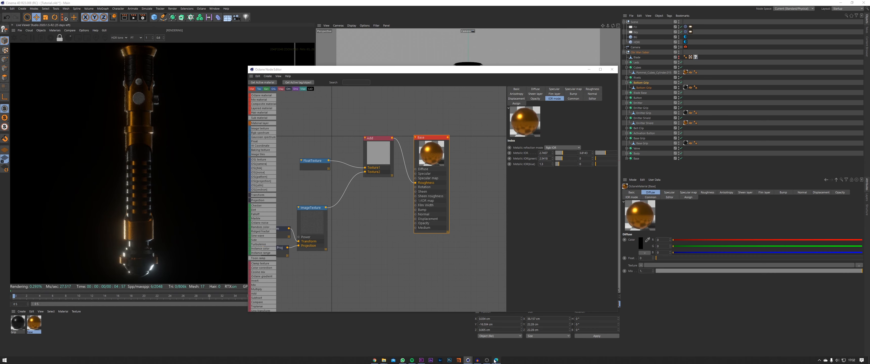
- Enter titanium's k value 3.4345 for the green metallic IOR, fill in the blue n and k values, and put the browser away
click(497, 361)
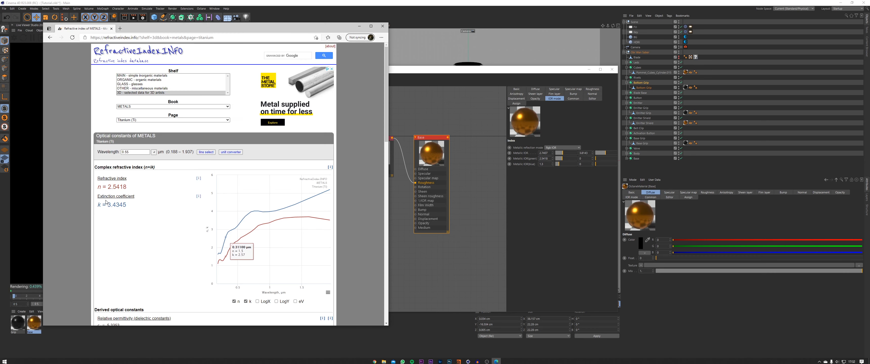
click(359, 26)
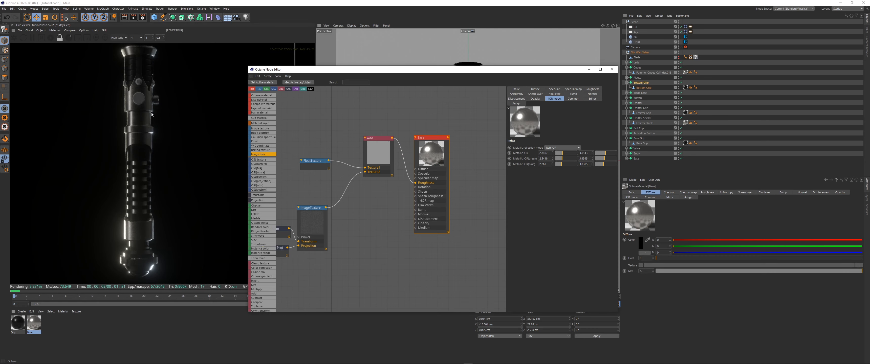
- Examine the hilt's surface roughness around the emitter and grip in the live render, and close the node editor
scroll(126, 114, up, 3)
mouse_move(139, 98)
mouse_down()
mouse_move(151, 204)
mouse_move(120, 160)
mouse_move(134, 102)
mouse_up()
mouse_move(130, 208)
mouse_down()
mouse_move(132, 71)
mouse_move(131, 217)
mouse_up()
scroll(131, 119, down, 3)
drag(140, 94, 153, 136)
scroll(154, 138, up, 3)
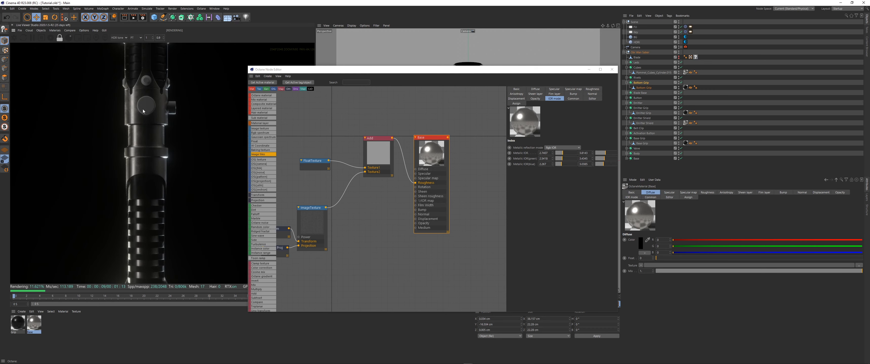
click(612, 69)
- Assign the Base material to the small round fitting near the emitter and to the Rivets mesh, and collapse the finished objects
click(466, 91)
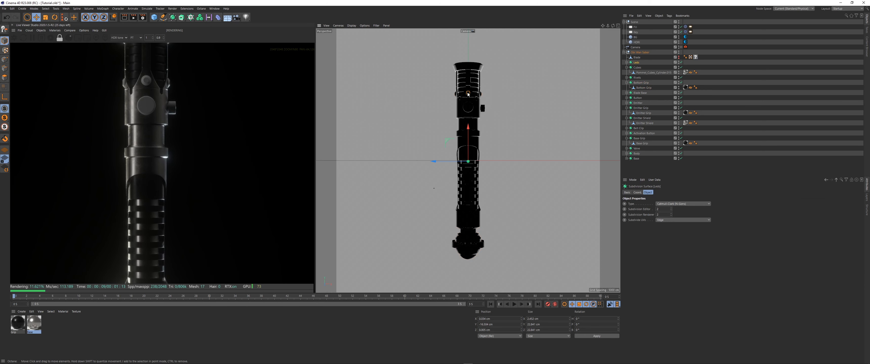
click(627, 63)
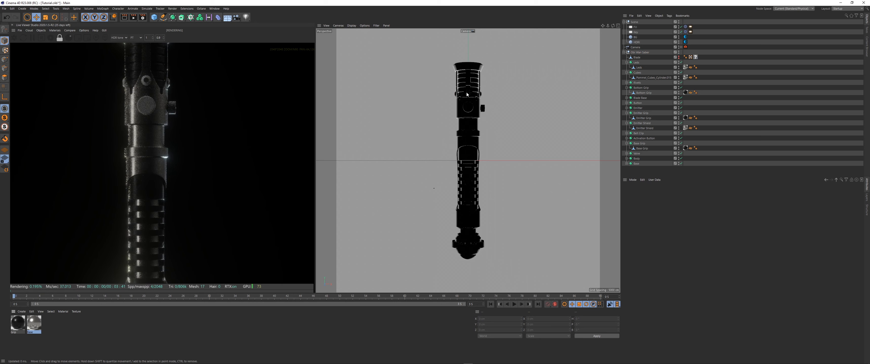
click(637, 83)
click(627, 82)
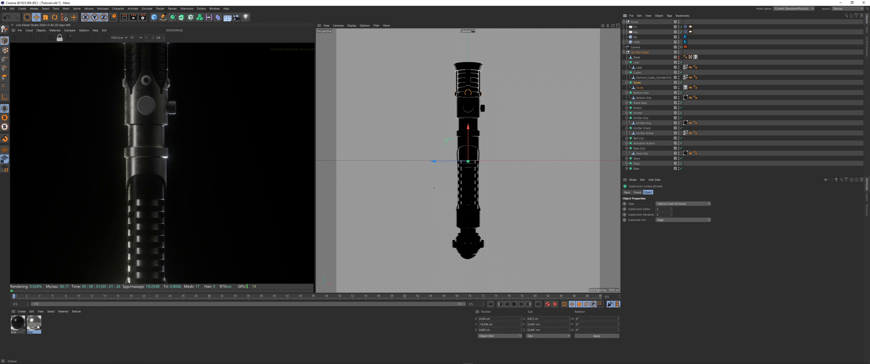
drag(687, 82, 686, 88)
click(627, 73)
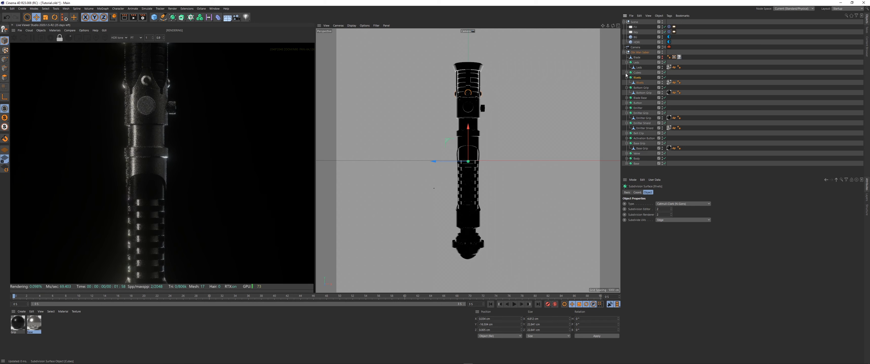
click(627, 63)
click(627, 73)
click(538, 116)
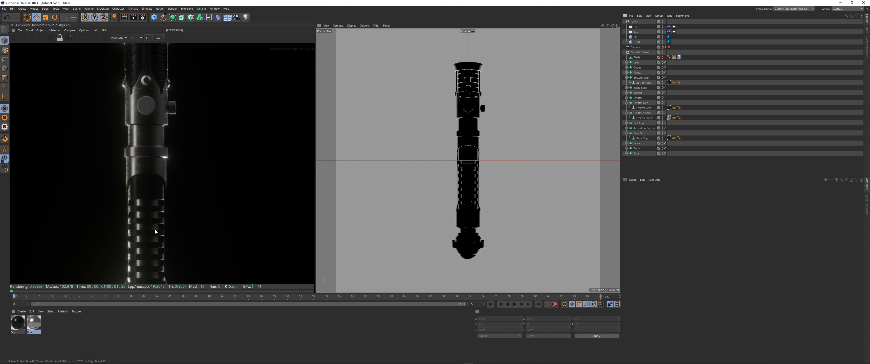
- Duplicate the Base material and rename the copy Button
drag(153, 266, 178, 248)
scroll(177, 140, down, 1)
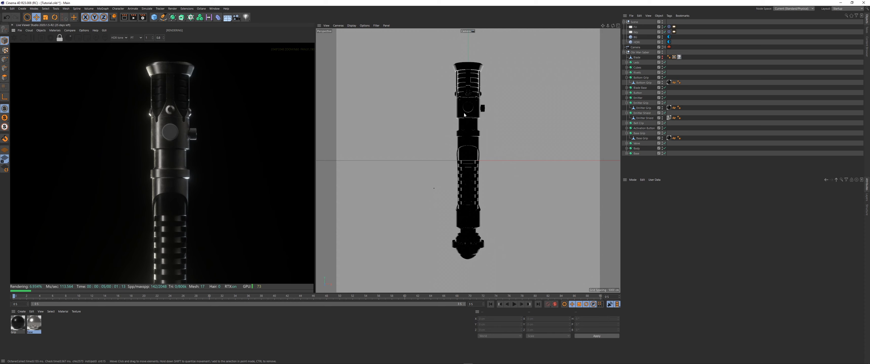
click(34, 330)
key(ctrl+c)
key(ctrl+v)
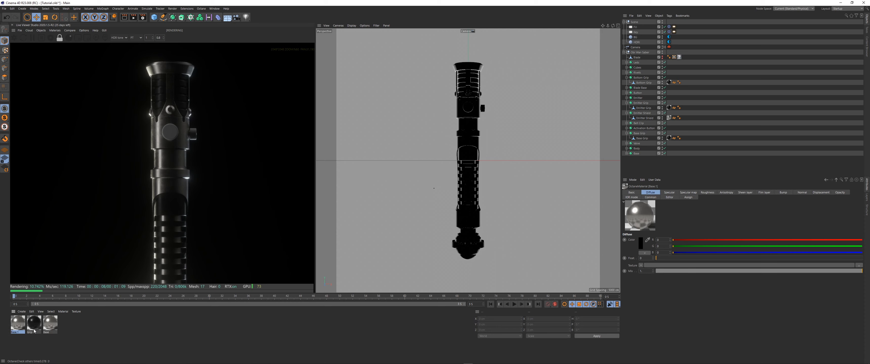
double_click(21, 333)
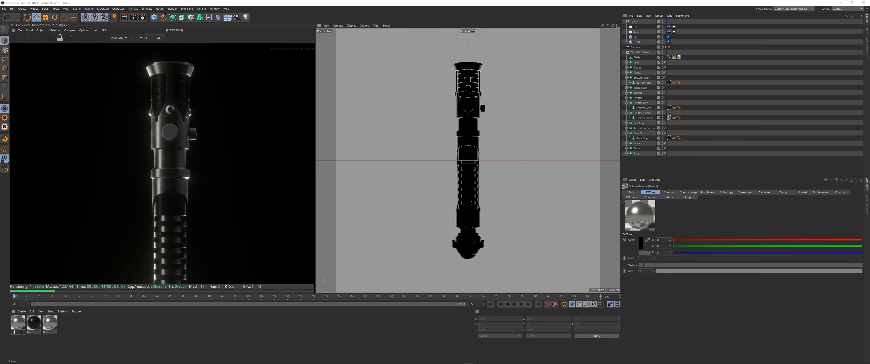
text(Button)
key(Return)
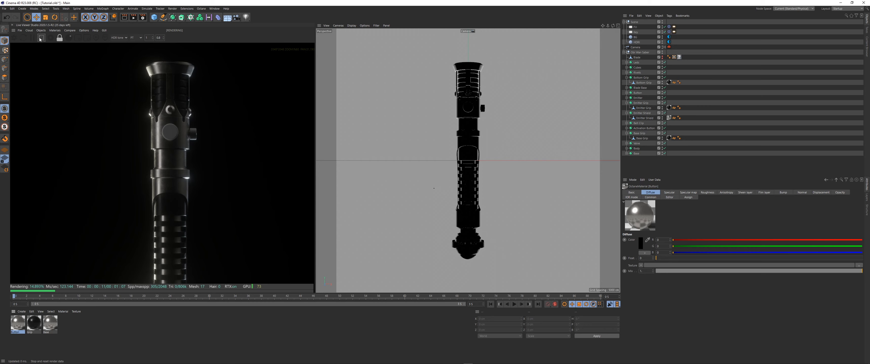
- Open the Button material's node graph and set its metallic reflection mode to Artistic
click(55, 30)
click(67, 42)
drag(242, 98, 410, 99)
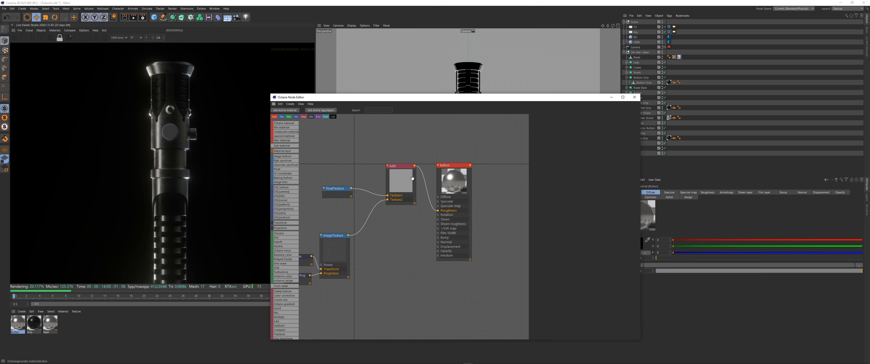
drag(402, 166, 388, 228)
click(577, 126)
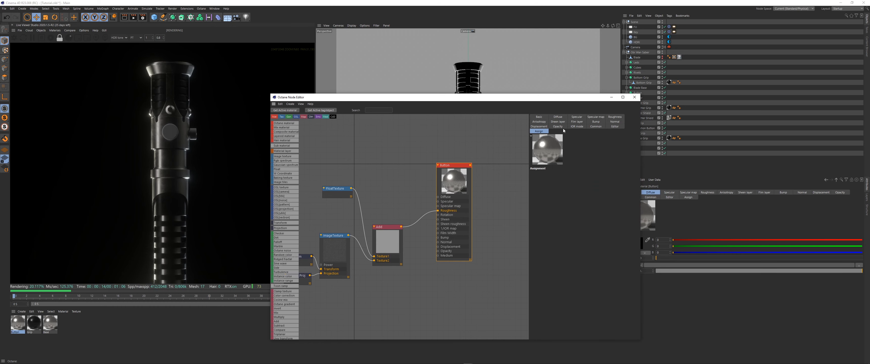
click(586, 175)
click(577, 181)
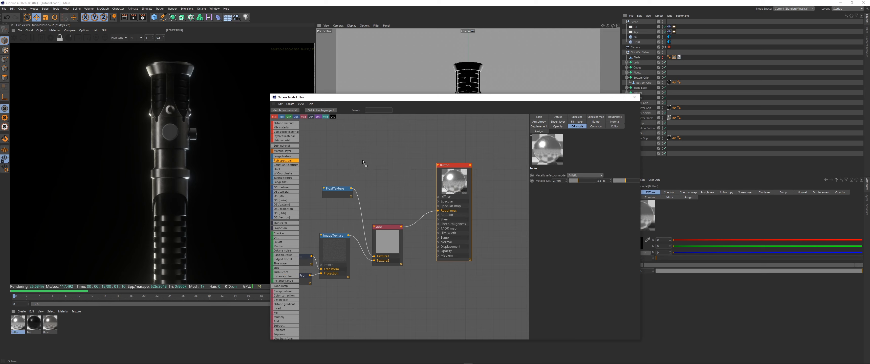
- Connect an RGB spectrum node to the Button material's Specular input and give it a red colour
drag(389, 162, 438, 202)
click(378, 165)
click(548, 132)
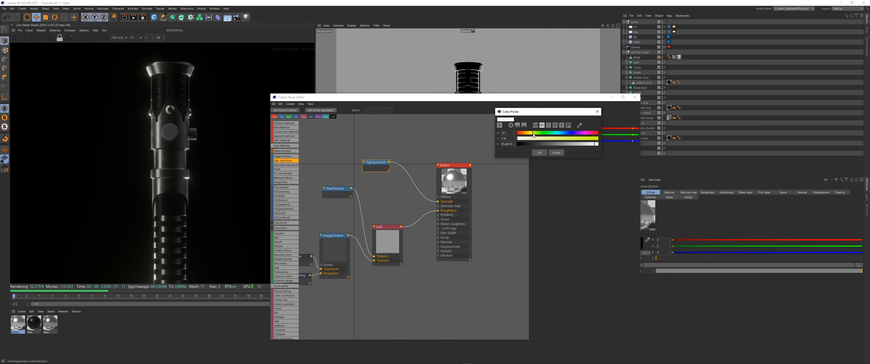
mouse_move(554, 139)
mouse_down()
mouse_move(581, 139)
mouse_move(561, 142)
mouse_up()
click(540, 152)
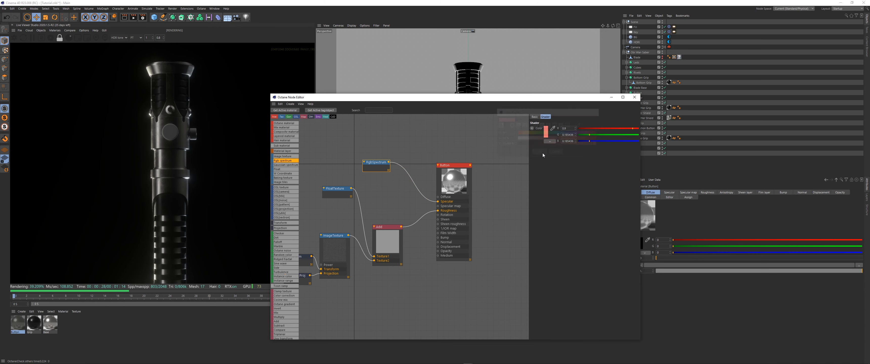
- Replace the Activation Button's first material with Button and its second with Base
click(634, 97)
click(468, 109)
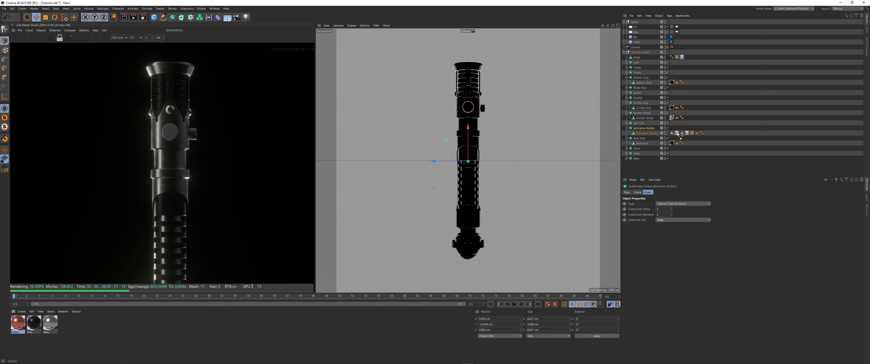
drag(681, 134, 679, 134)
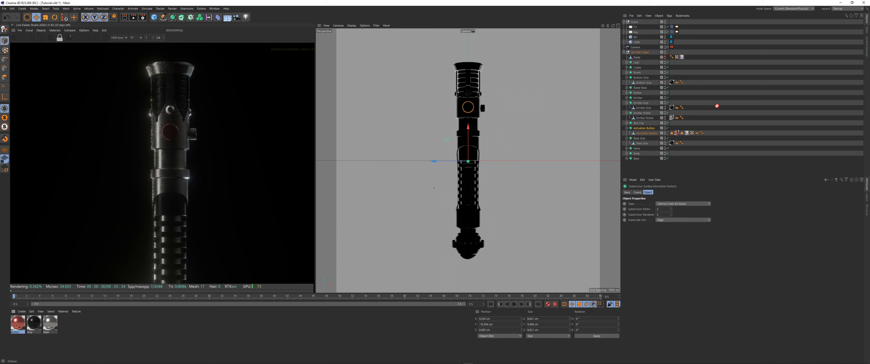
drag(690, 134, 688, 133)
click(704, 128)
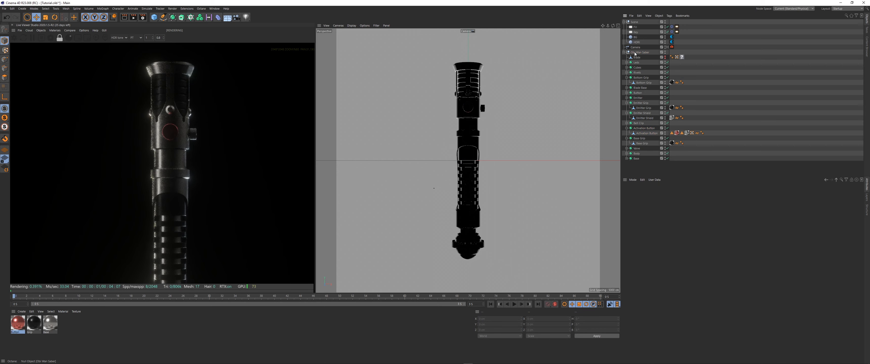
- Rotate the whole Obi-Wan saber group 90° about its long axis
click(635, 52)
click(625, 53)
key(r)
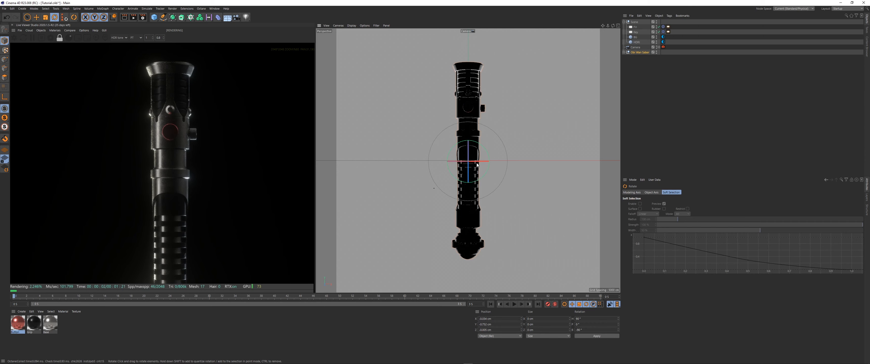
drag(463, 176, 420, 164)
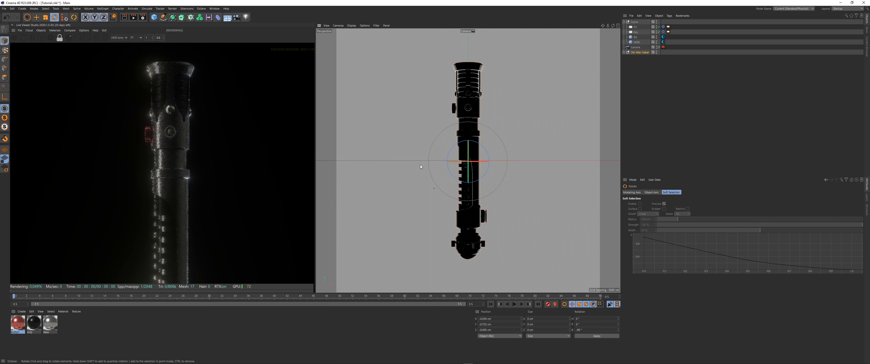
scroll(176, 174, down, 5)
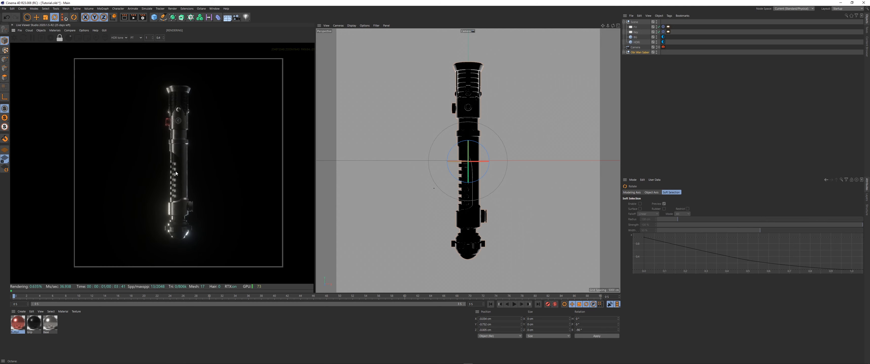
scroll(186, 191, up, 1)
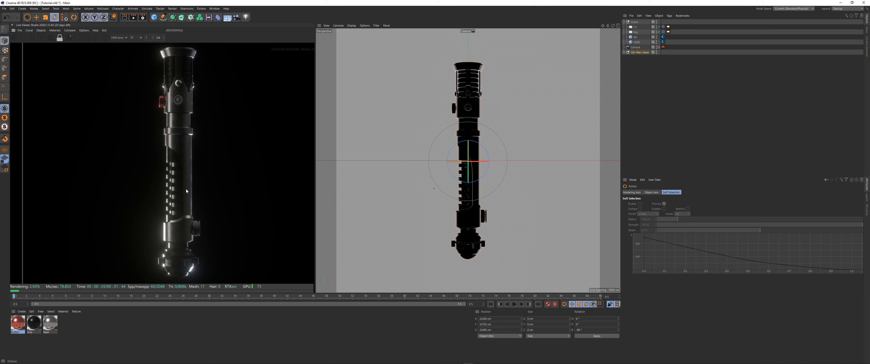
- Duplicate the Button material and rename the copy Brass
ctrl+drag(28, 328, 22, 329)
double_click(19, 333)
text(Brass)
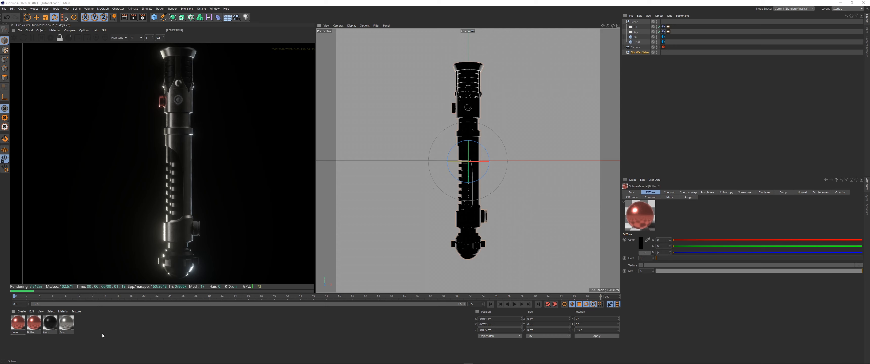
key(Return)
- Open the Brass material's node graph and delete its RGB spectrum node
click(55, 30)
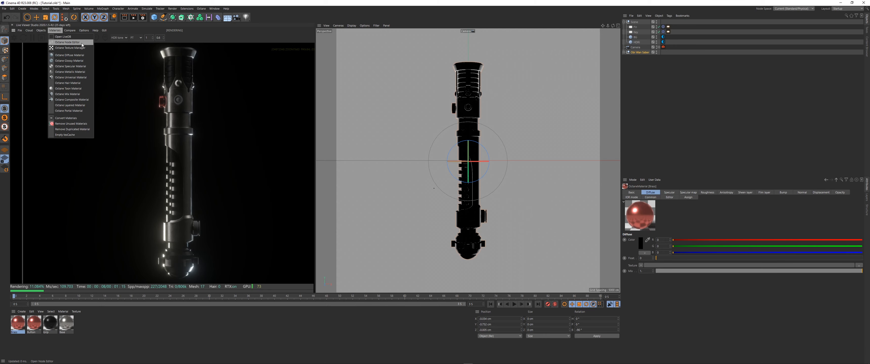
click(80, 62)
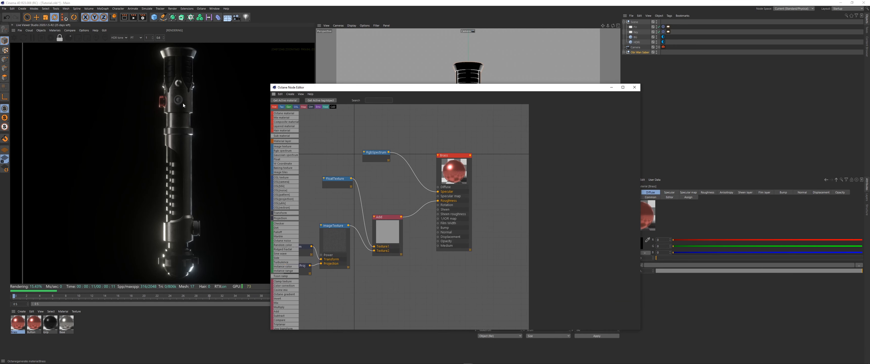
click(458, 165)
click(383, 158)
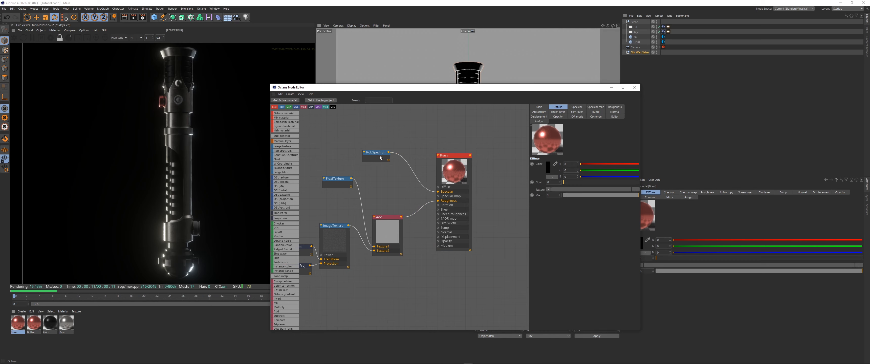
key(Delete)
- Set the Brass material's metallic reflection mode to RGB IOR
click(539, 107)
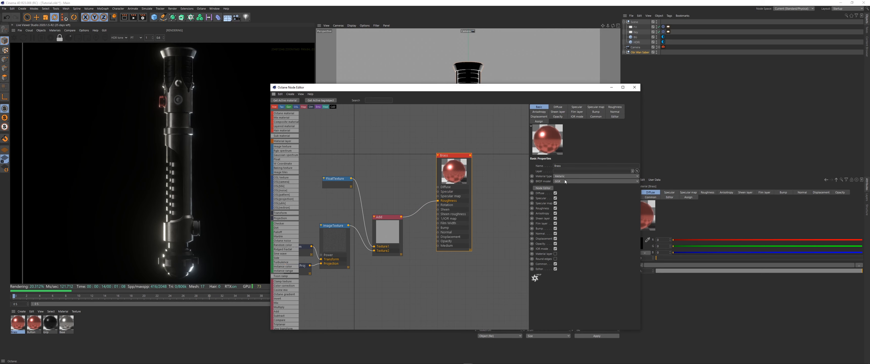
click(577, 116)
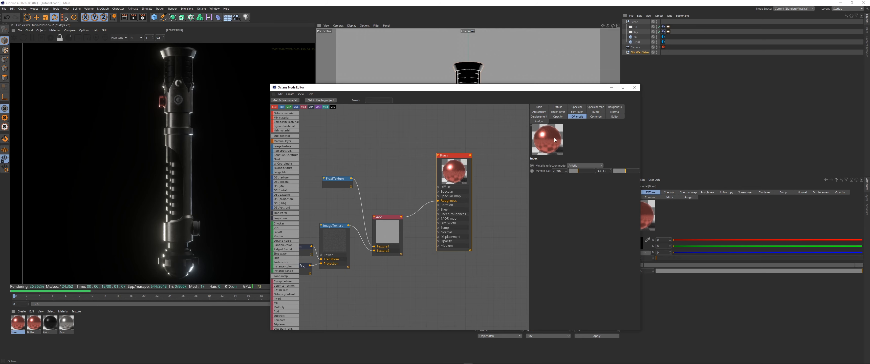
click(585, 166)
click(581, 174)
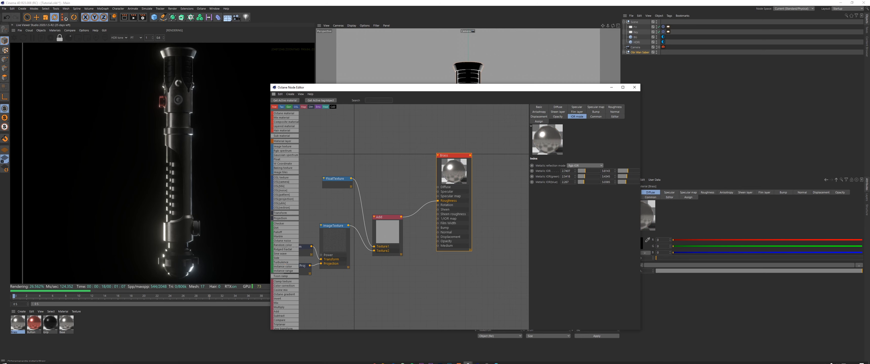
- Look up brass on refractiveindex.info in the browser and enter its red (0.444, 3.695), green (0.527, 2.765) and blue (1.094, 1.829) IOR values
click(496, 362)
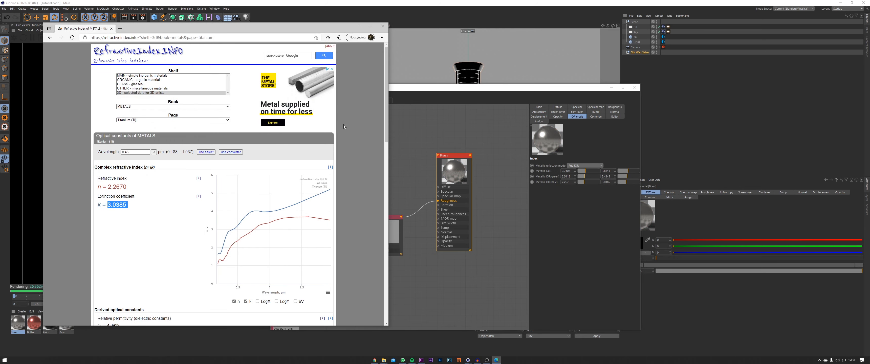
click(127, 120)
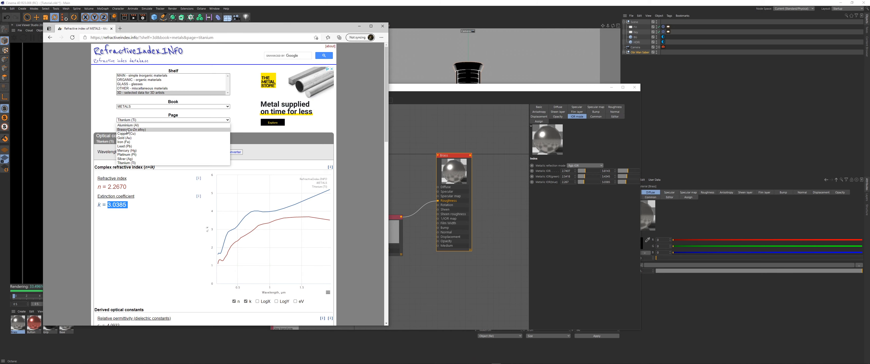
click(128, 130)
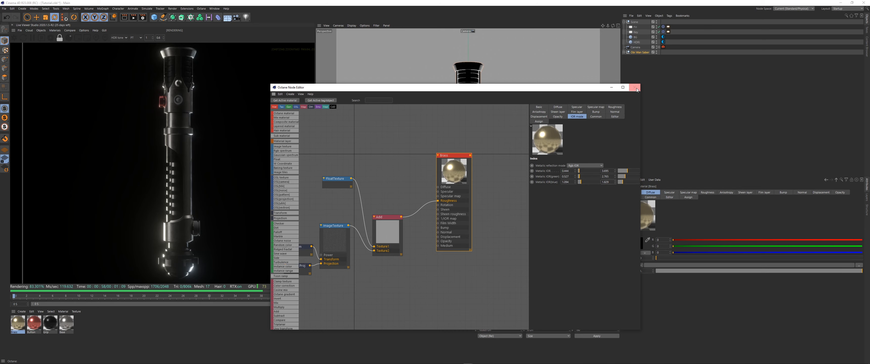
click(636, 88)
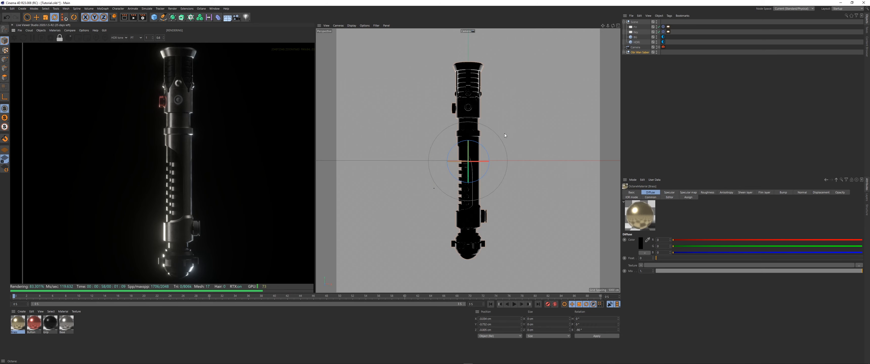
- Apply the Brass material to the Valve and update the first material assignment on the Belt Clip
click(466, 111)
click(624, 53)
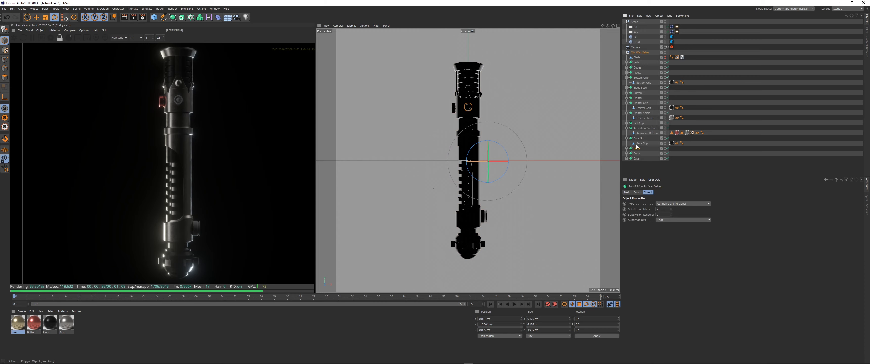
click(627, 148)
click(640, 153)
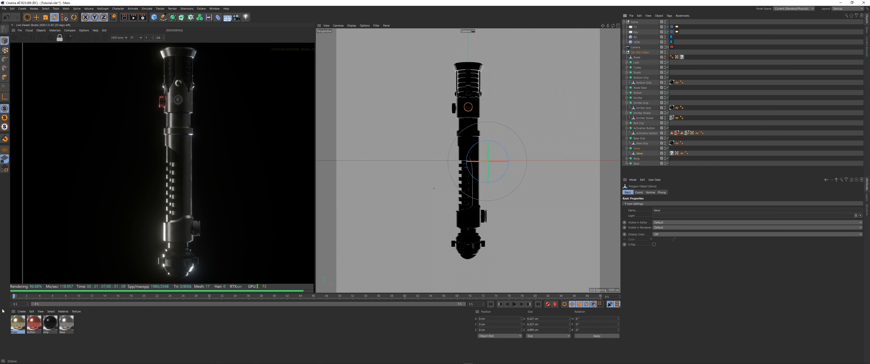
drag(675, 155, 674, 155)
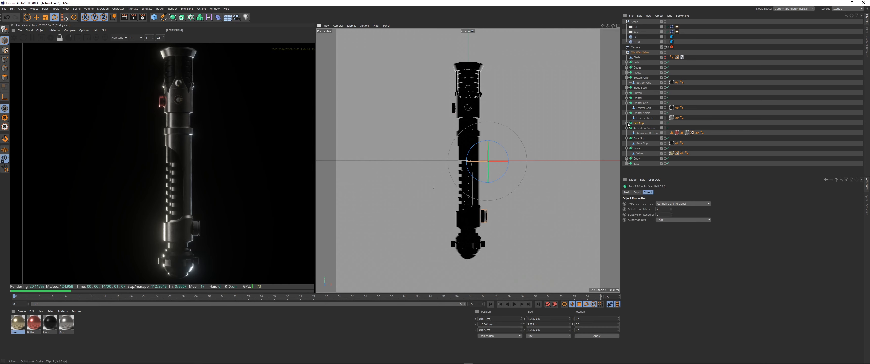
click(485, 219)
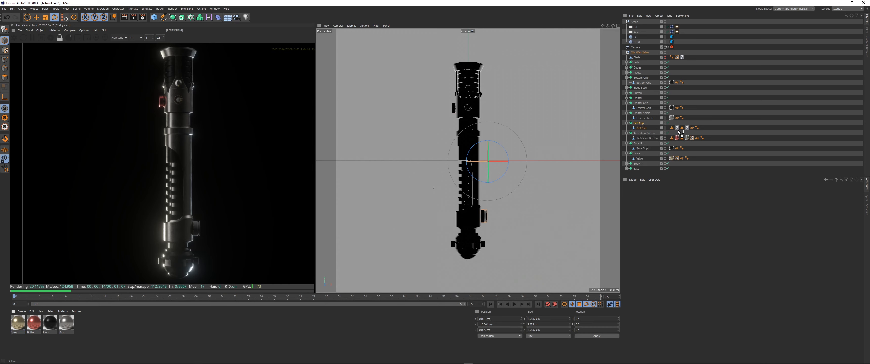
ctrl+drag(678, 130, 677, 128)
- Duplicate the red Button material and rename the copy Crystal
scroll(177, 98, up, 3)
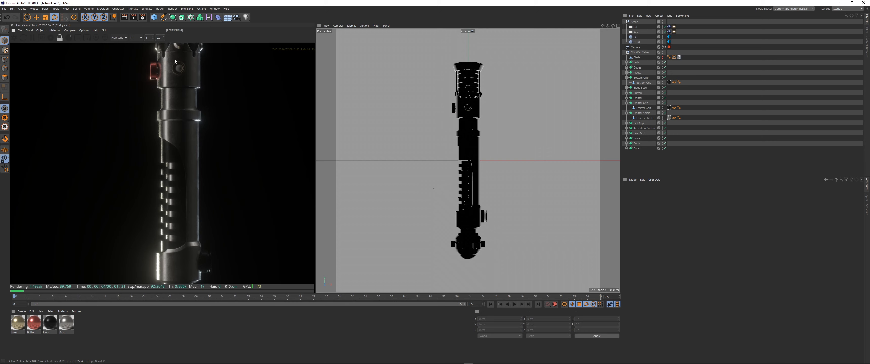
middle_drag(174, 61, 178, 102)
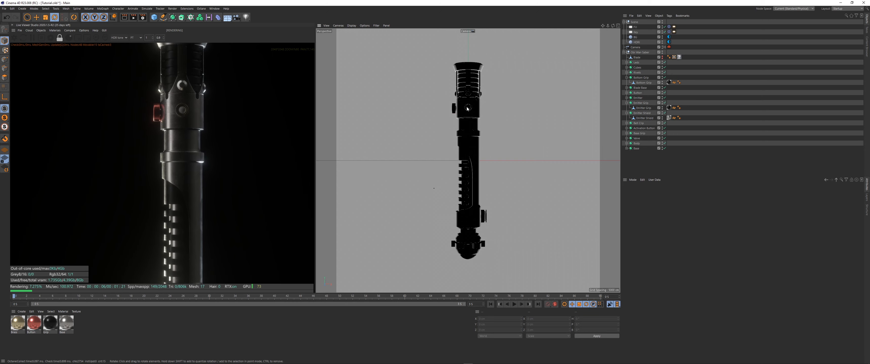
click(626, 93)
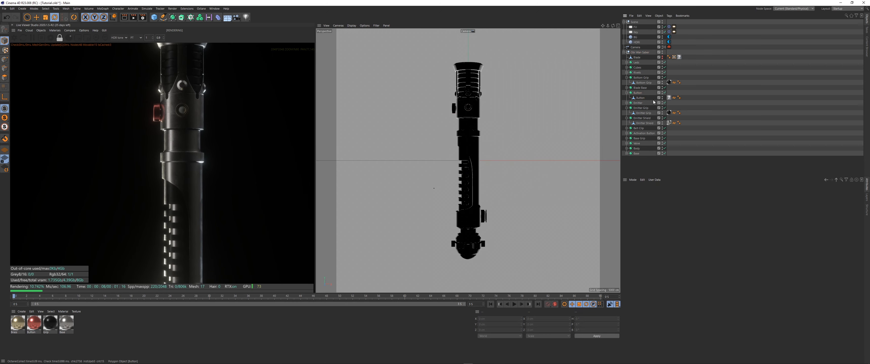
click(38, 325)
key(ctrl+c)
key(ctrl+v)
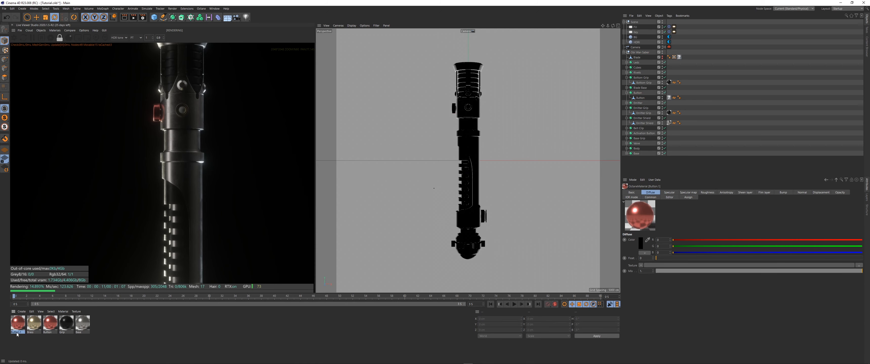
double_click(16, 333)
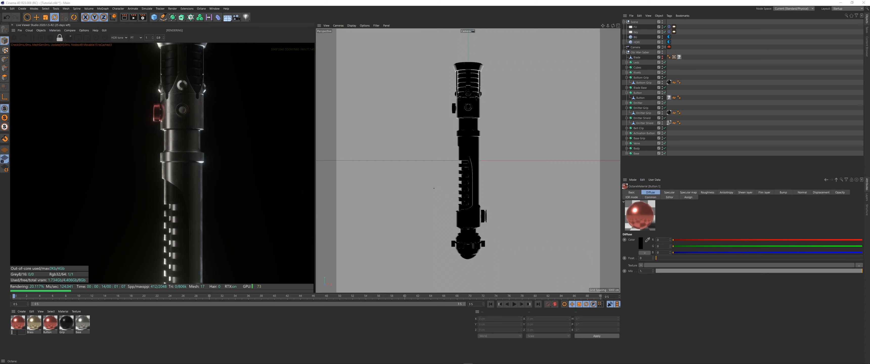
text(Crystal)
key(Return)
- Open the Crystal material's node graph and disconnect the RGB spectrum node from its Specular input
click(55, 30)
click(68, 41)
drag(214, 97, 404, 82)
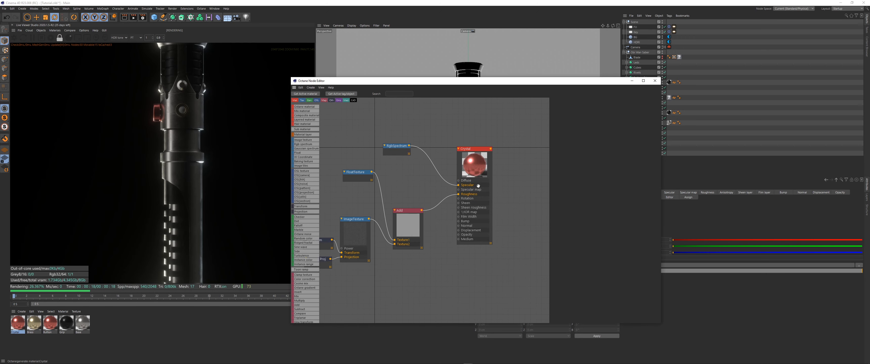
click(466, 174)
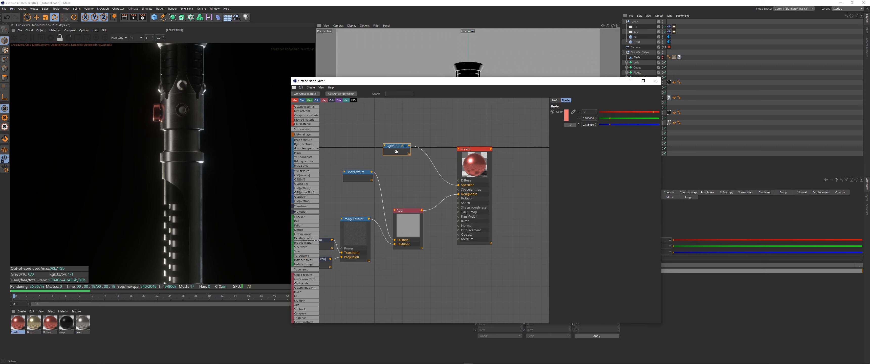
click(427, 156)
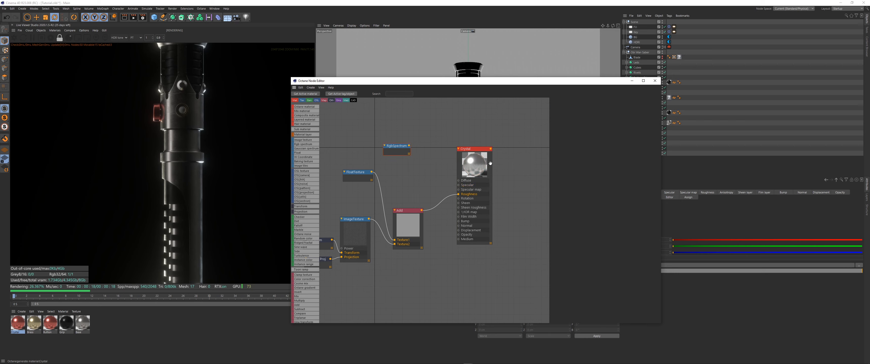
- Change the Crystal material's type to Specular
click(457, 173)
click(560, 100)
click(588, 170)
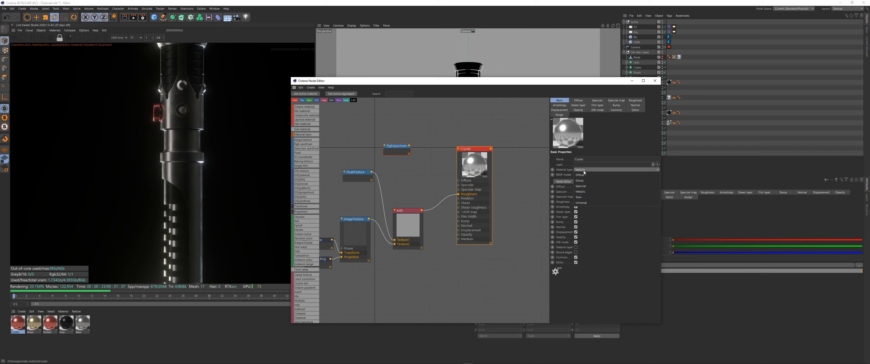
click(585, 187)
- Set the Crystal material's index to 1.52 and connect the RGB spectrum node to its Transmission input
click(615, 110)
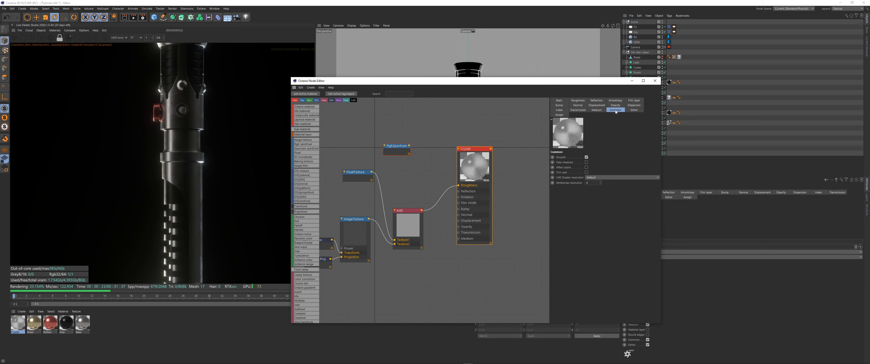
click(560, 110)
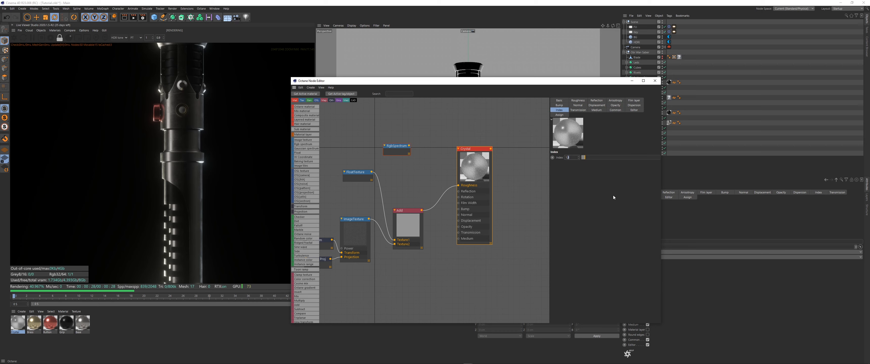
text(1.52)
key(Return)
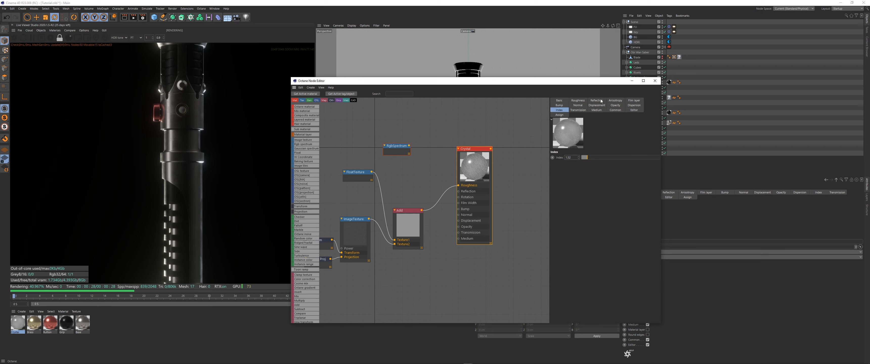
drag(410, 147, 458, 232)
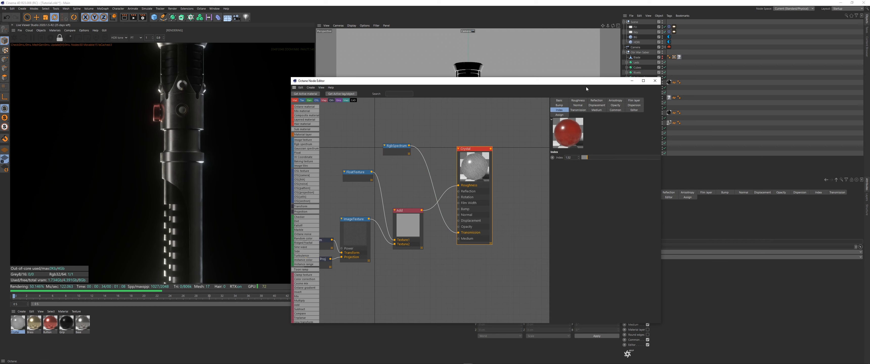
- Assign the Crystal material to the Button object in the hilt hierarchy and close the node editor
drag(587, 81, 518, 138)
drag(20, 325, 631, 114)
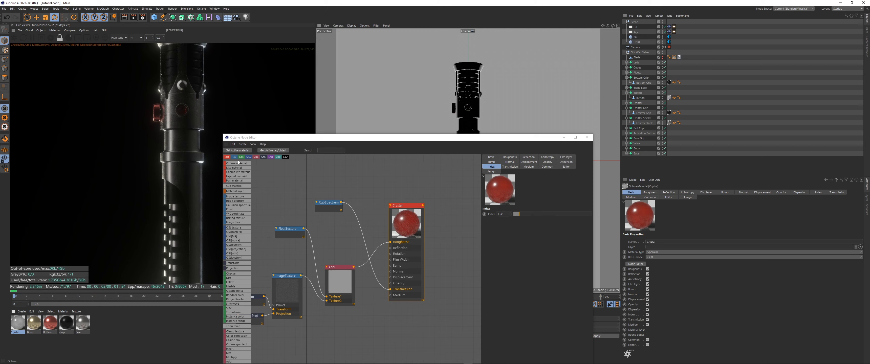
click(587, 137)
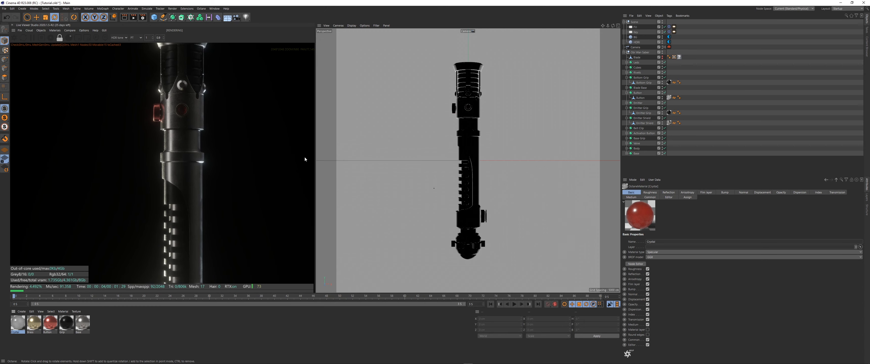
- Collapse the expanded grip, button and emitter parts in the saber's object hierarchy
scroll(186, 116, down, 4)
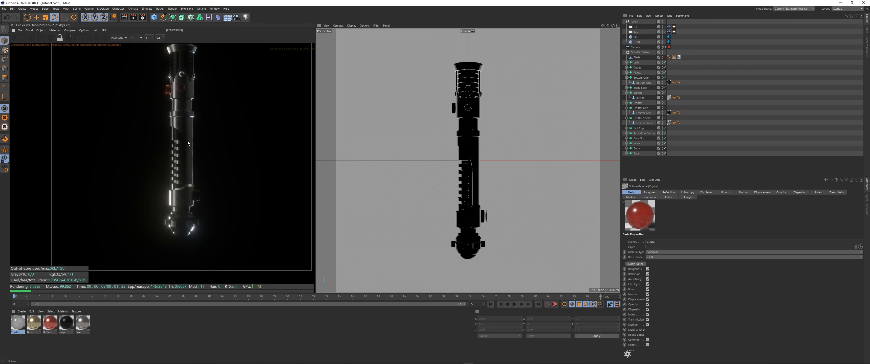
middle_drag(188, 143, 184, 164)
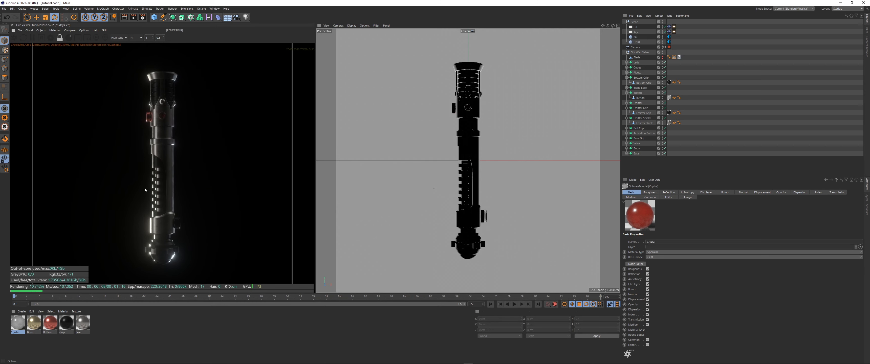
scroll(154, 154, down, 1)
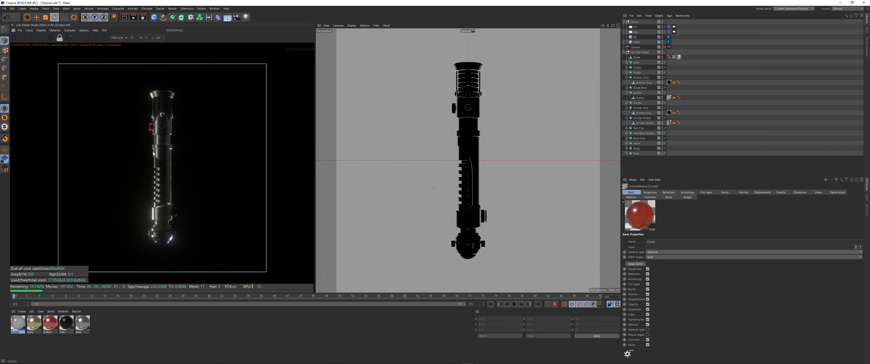
click(627, 77)
click(627, 88)
click(627, 98)
click(627, 103)
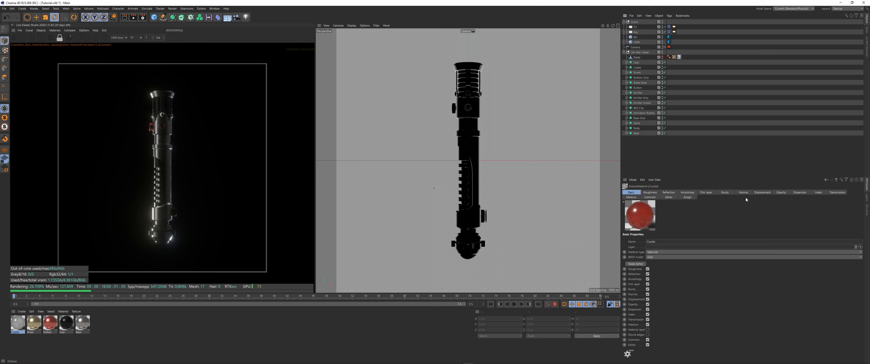
scroll(165, 137, up, 2)
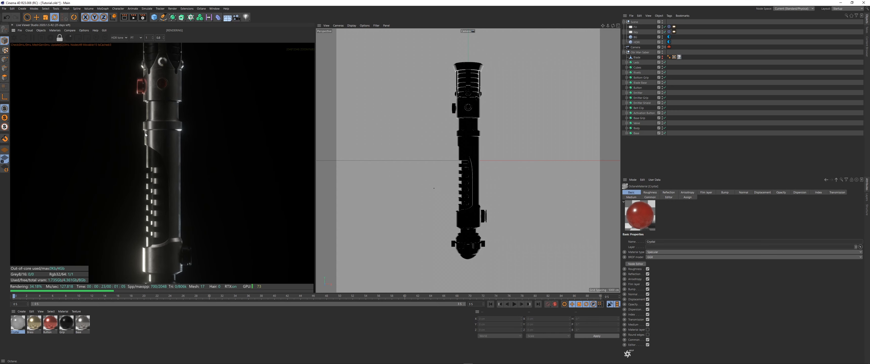
scroll(146, 135, down, 1)
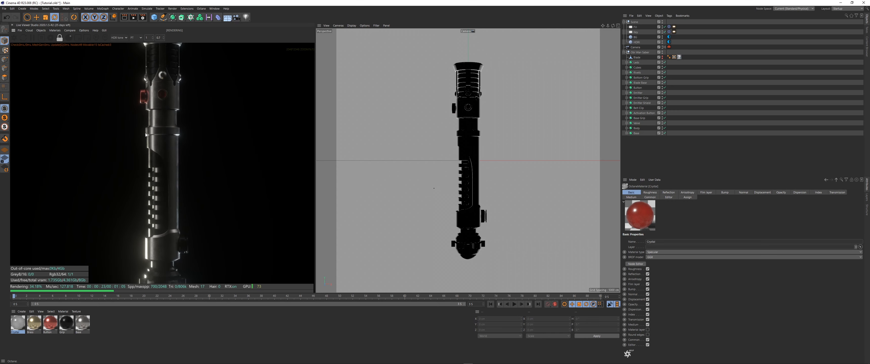
scroll(179, 142, down, 4)
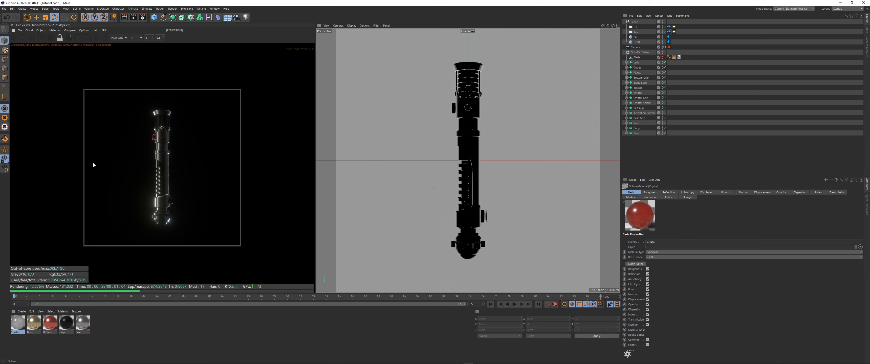
scroll(153, 154, up, 1)
click(723, 75)
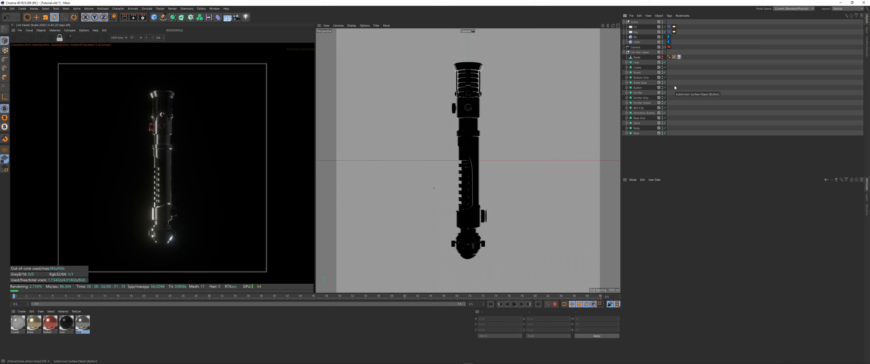
- Make the saber's hidden Blade object visible and delete it
key(ctrl+shift+z)
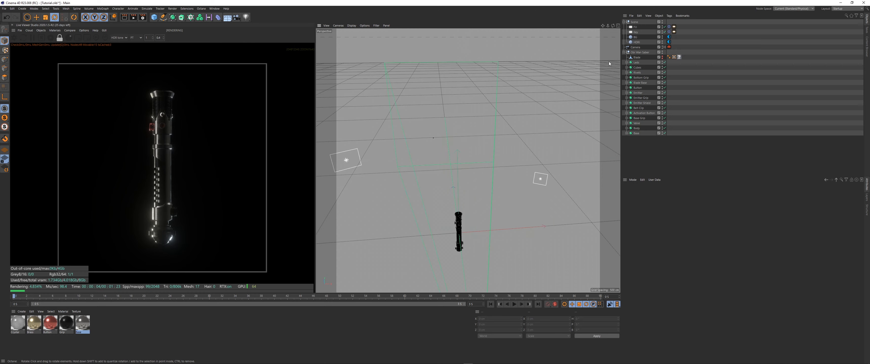
click(663, 58)
scroll(459, 210, down, 3)
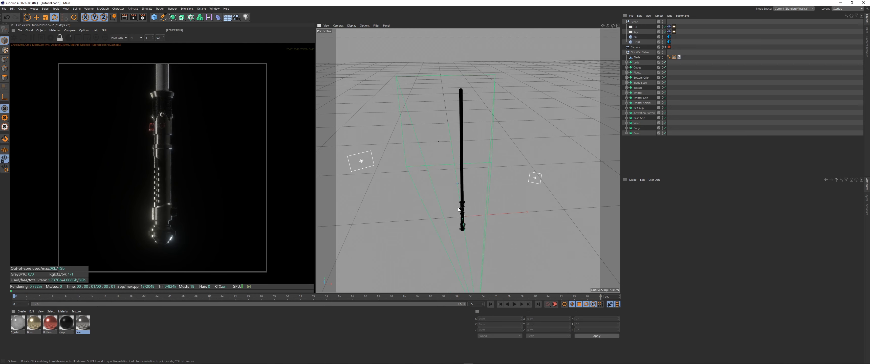
alt+drag(463, 209, 462, 179)
click(646, 58)
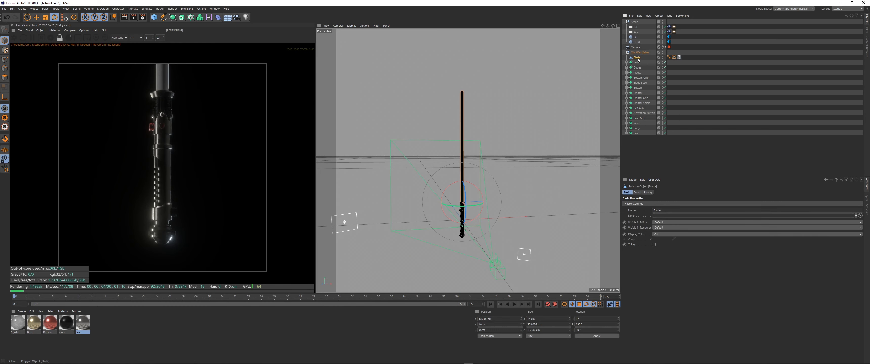
key(Delete)
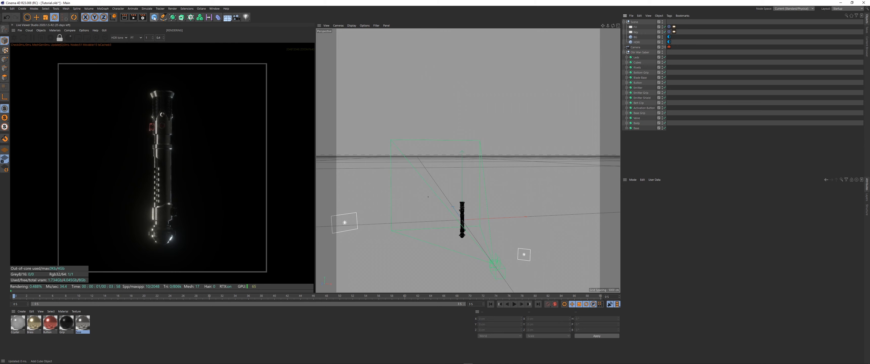
- Add a Capsule primitive and place it inside the saber's parent group, above the hilt parts
click(154, 17)
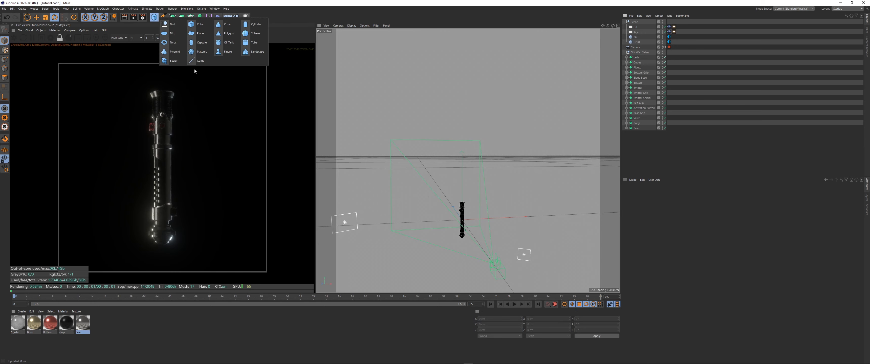
click(202, 43)
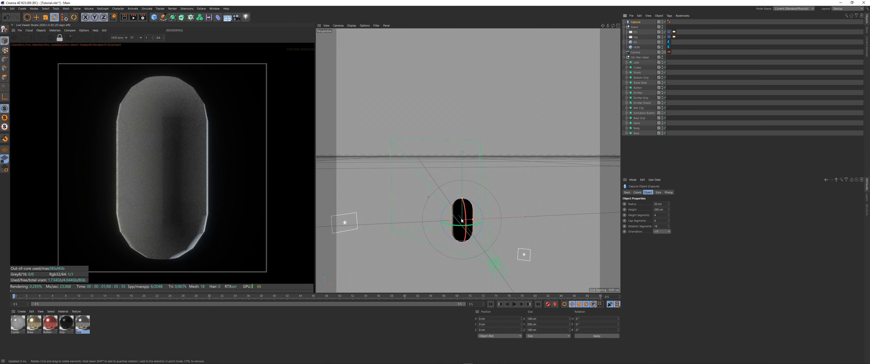
scroll(462, 221, up, 5)
scroll(460, 204, up, 1)
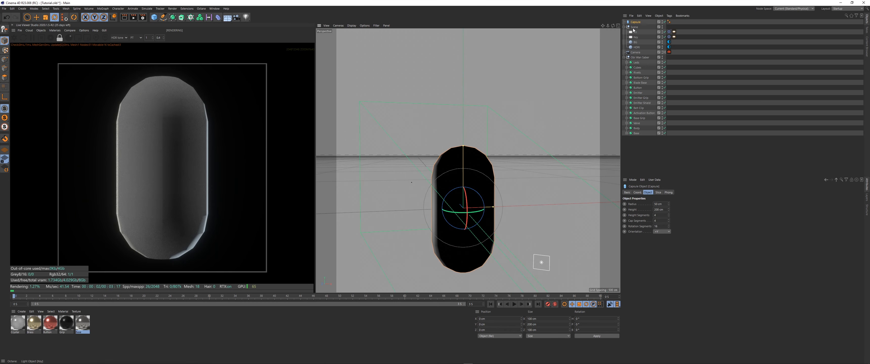
drag(639, 23, 640, 58)
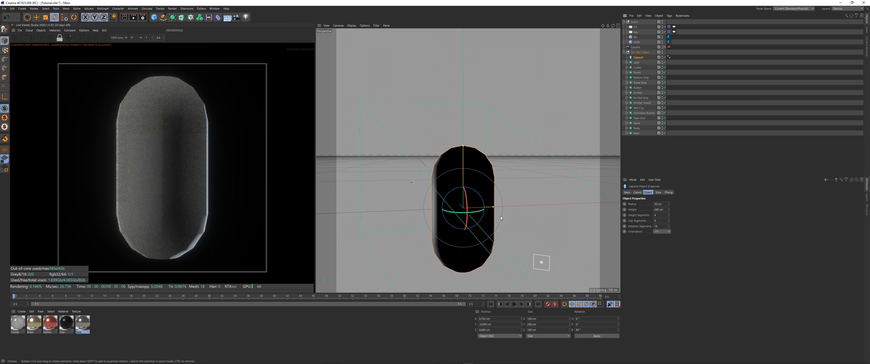
- Narrow the capsule inside the hilt by setting its radius to 7 cm
drag(488, 209, 466, 207)
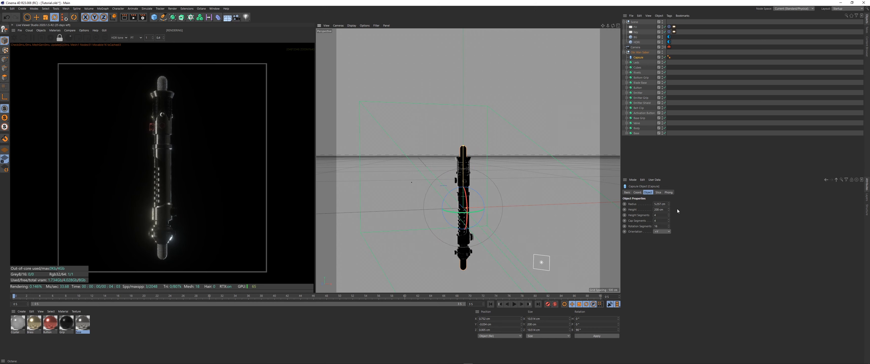
text(7.5)
key(Return)
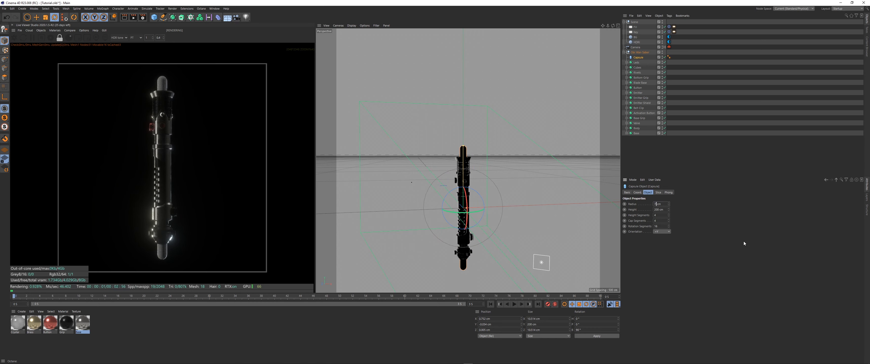
scroll(467, 151, up, 8)
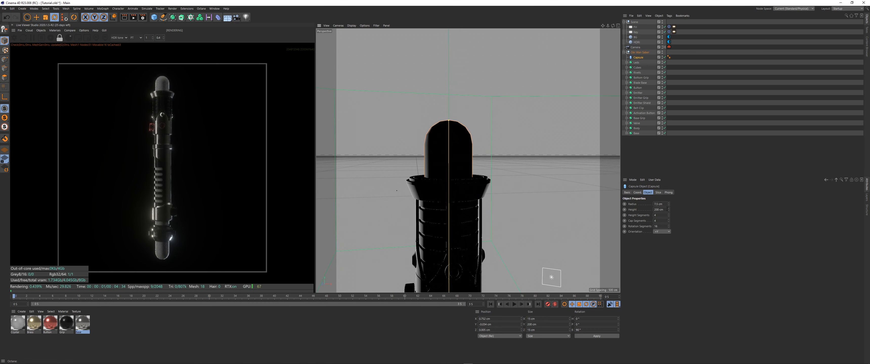
text(7)
key(Return)
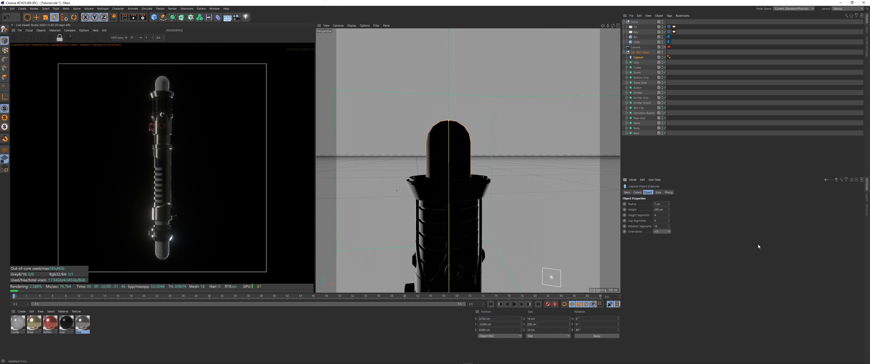
- Set the capsule's height to 250 cm and move it up until it rises out of the hilt's emitter as a blade
scroll(436, 236, down, 6)
key(e)
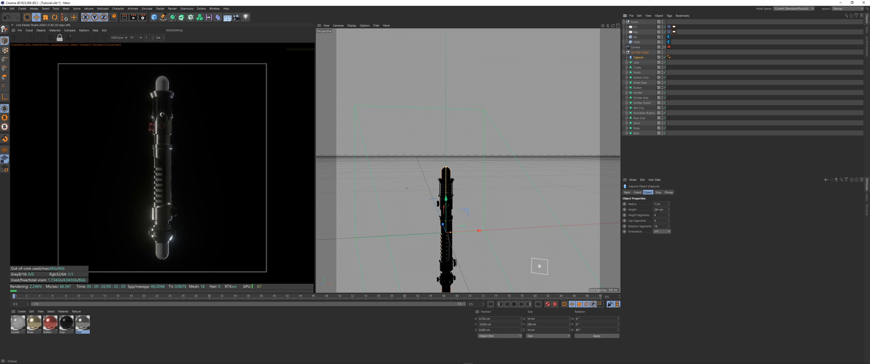
text(5)
key(Return)
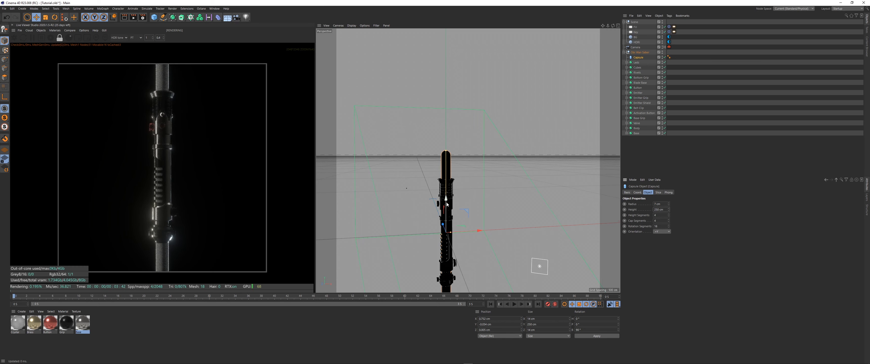
drag(446, 200, 466, 98)
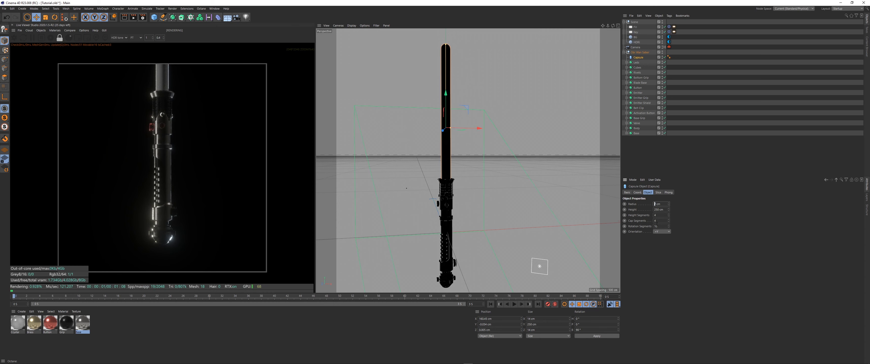
- Try a 5 cm radius for the blade capsule, and settle on a radius of 6 cm
text(5)
key(Return)
alt+drag(527, 199, 502, 202)
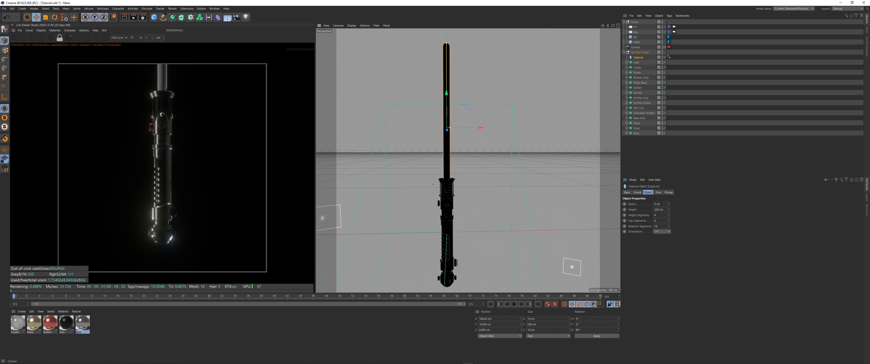
text(6)
key(Return)
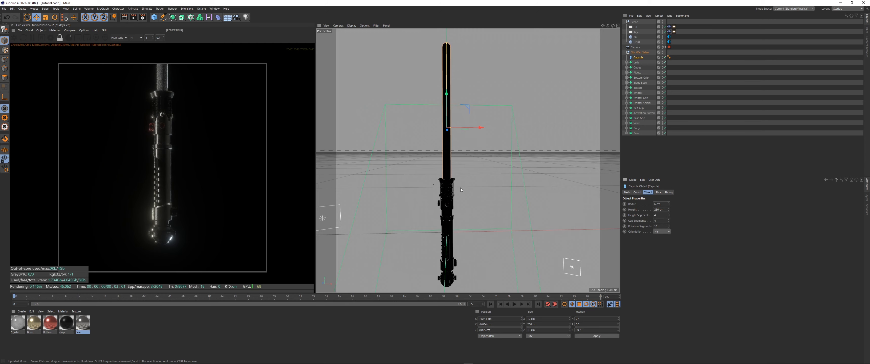
- Lengthen the blade capsule to a height of 350 cm and move it up along its length
alt+drag(452, 187, 451, 192)
alt+drag(452, 192, 451, 193)
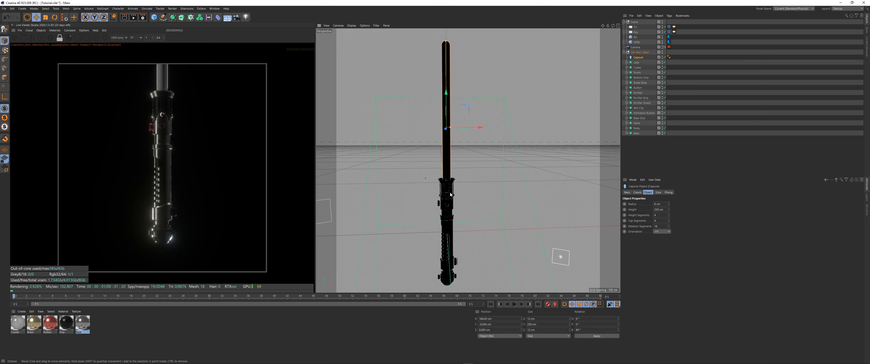
alt+middle_drag(470, 156, 465, 163)
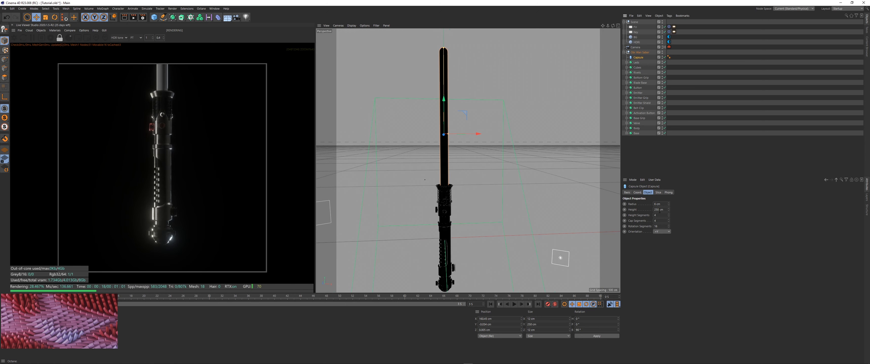
double_click(660, 210)
text(350)
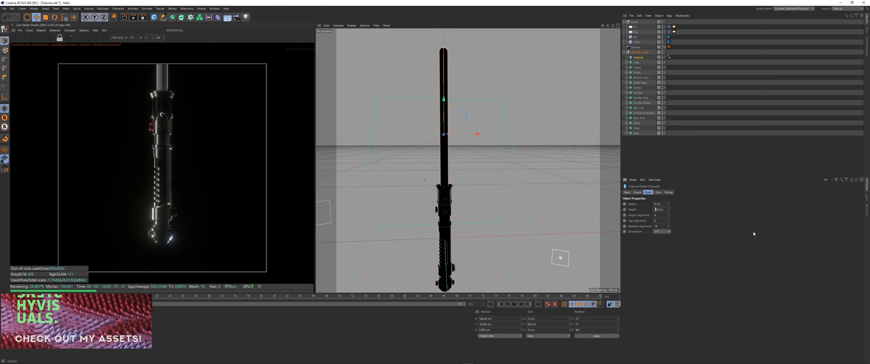
key(Return)
drag(444, 111, 447, 72)
- Examine the lengthened blade's proportions and its fit in the hilt from several angles
alt+middle_drag(447, 193, 454, 248)
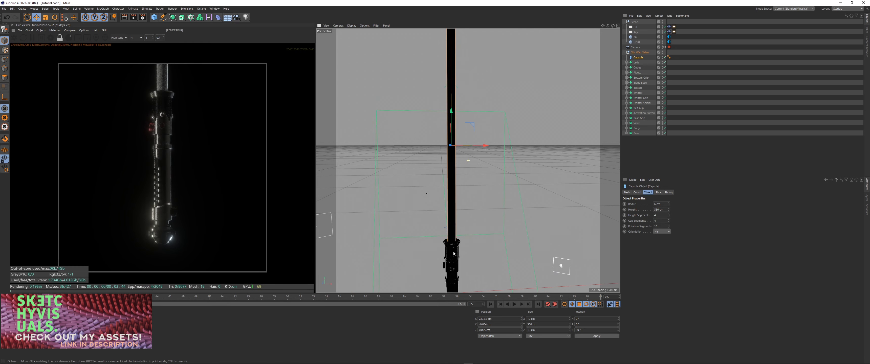
mouse_move(454, 248)
alt+right_down()
mouse_move(447, 276)
mouse_move(454, 258)
alt+right_up()
alt+drag(453, 258, 452, 239)
alt+right_drag(453, 239, 453, 254)
alt+middle_drag(453, 254, 456, 219)
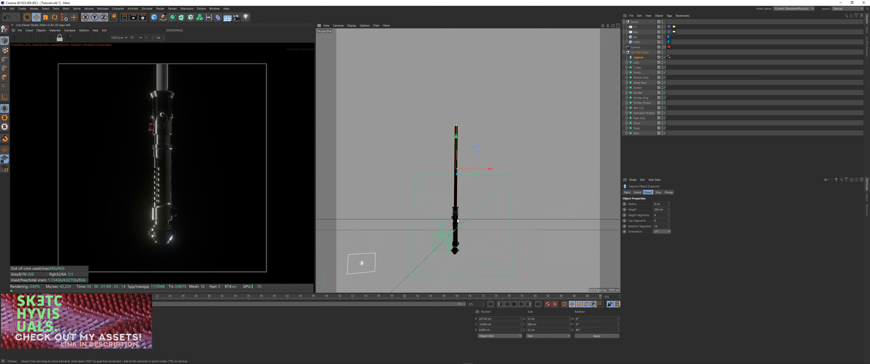
alt+drag(456, 220, 467, 192)
click(636, 37)
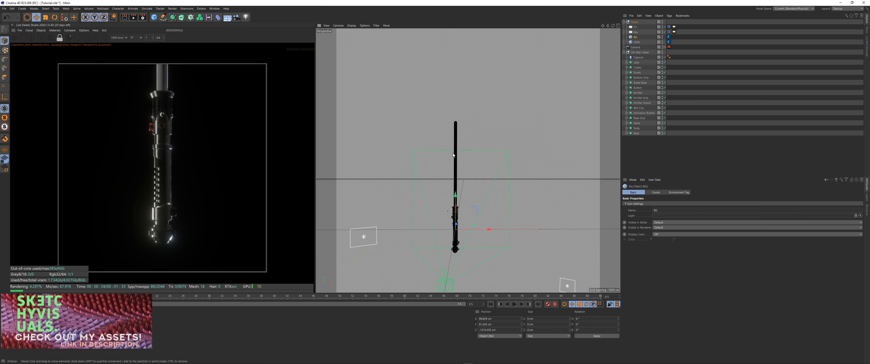
click(667, 138)
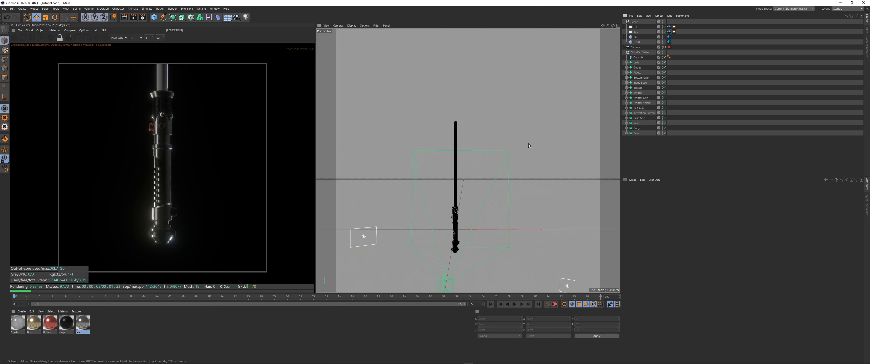
- Select the blade capsule and set its height, cap and rotation segments to 50 each
click(456, 159)
alt+drag(456, 171, 456, 212)
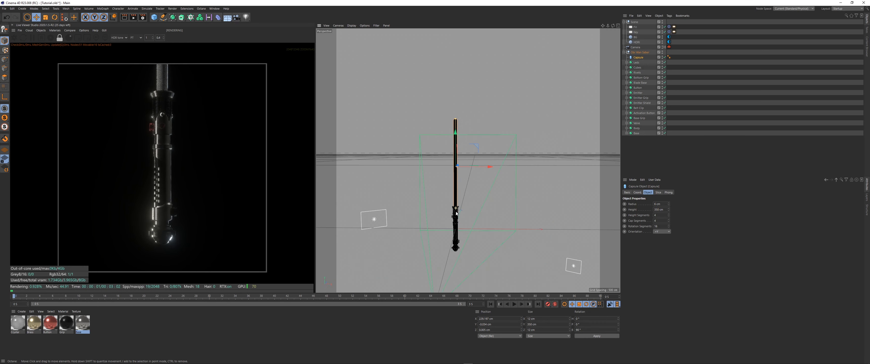
alt+right_drag(456, 211, 480, 186)
alt+drag(457, 208, 459, 218)
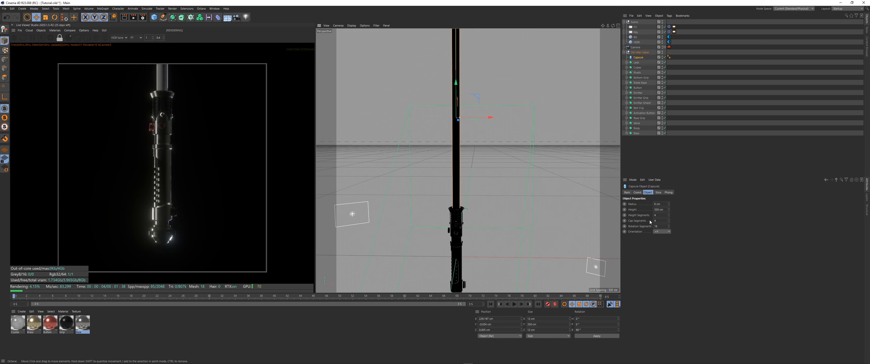
drag(659, 215, 634, 228)
text(50)
key(Tab)
text(50)
key(Return)
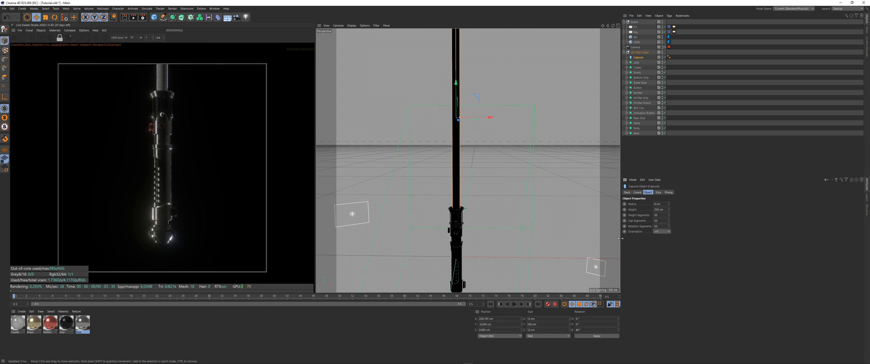
- In the right view, make the capsule editable and move it out of the saber group, directly above that group
key(F3)
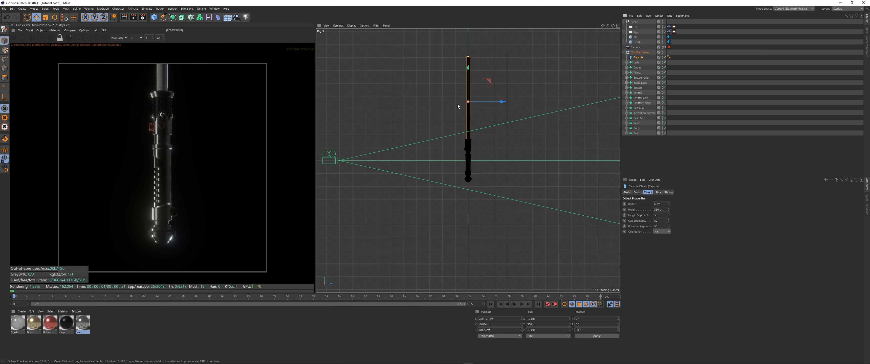
scroll(487, 118, up, 10)
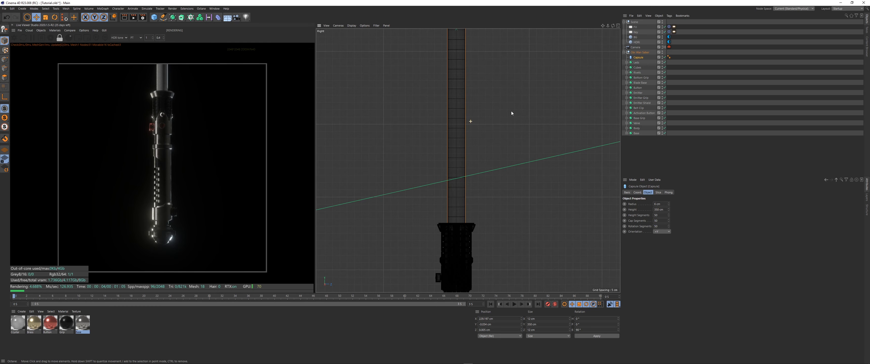
key(c)
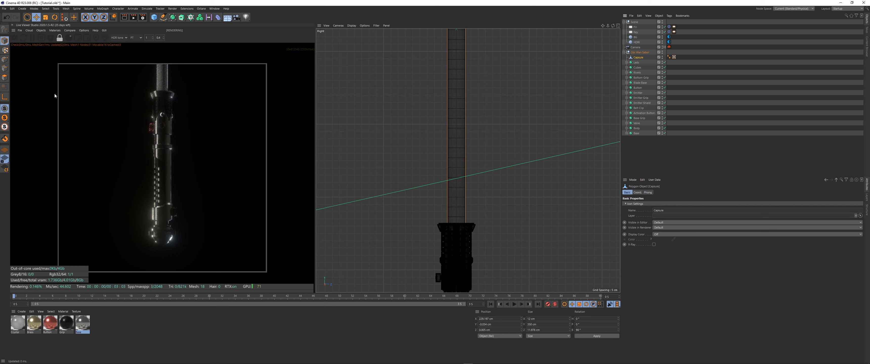
drag(639, 57, 636, 54)
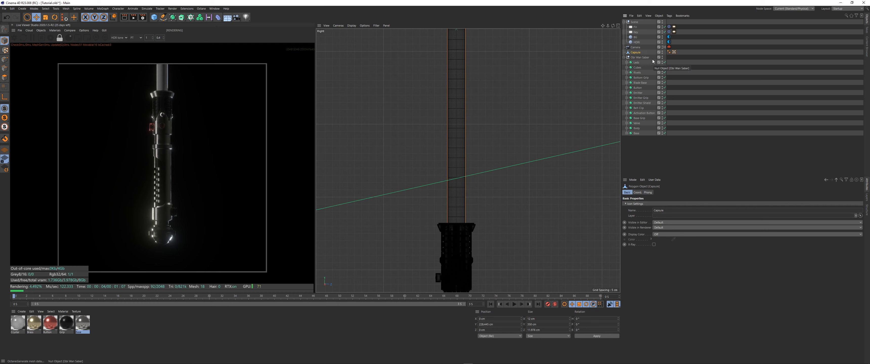
ctrl+click(663, 57)
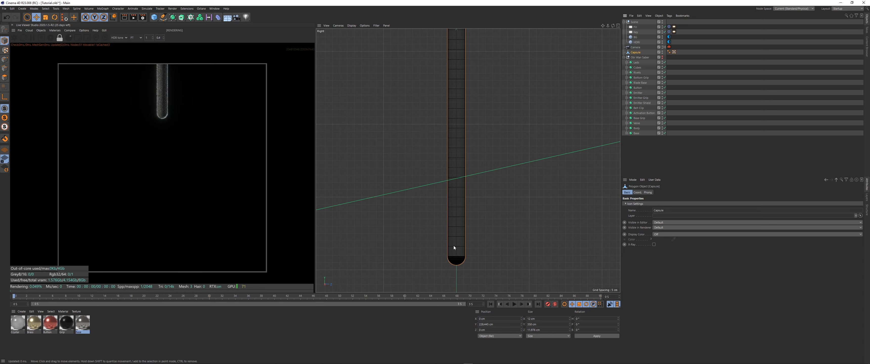
ctrl+click(663, 58)
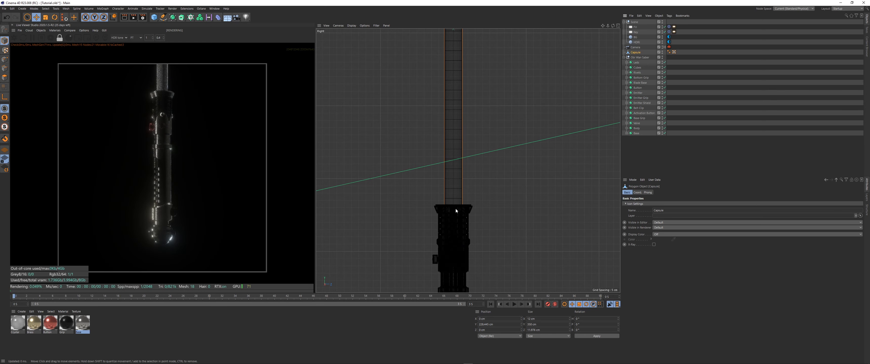
- Add a loop cut around the capsule in polygon mode, level with the emitter's upper rim
scroll(464, 196, up, 8)
alt+middle_drag(467, 223, 449, 205)
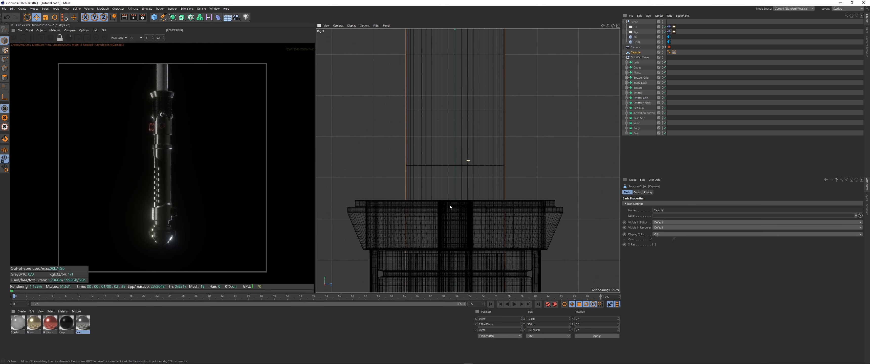
key(k)
key(l)
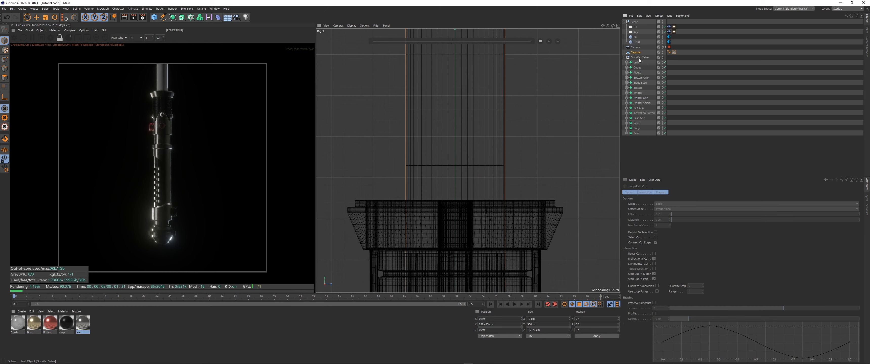
click(637, 53)
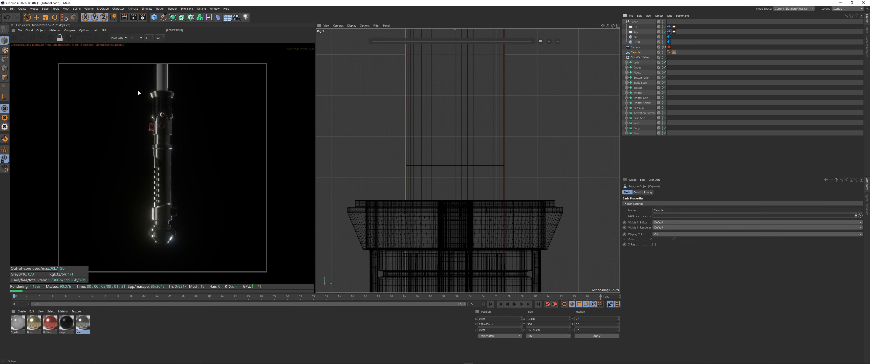
click(6, 78)
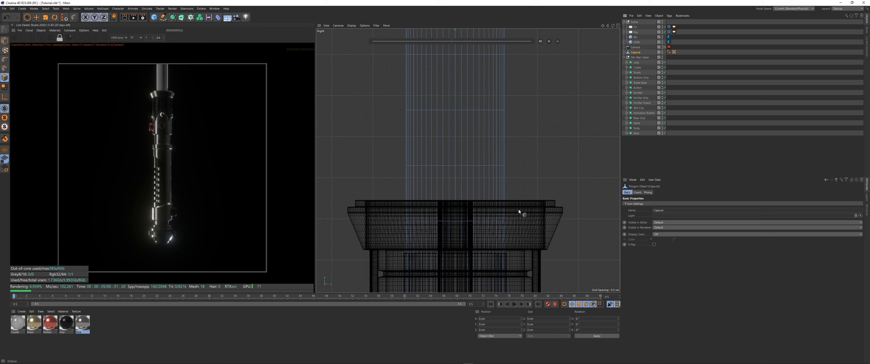
click(504, 201)
- Select all capsule polygons below the loop cut with Rectangle Selection and delete them
scroll(442, 175, down, 1)
scroll(442, 175, down, 5)
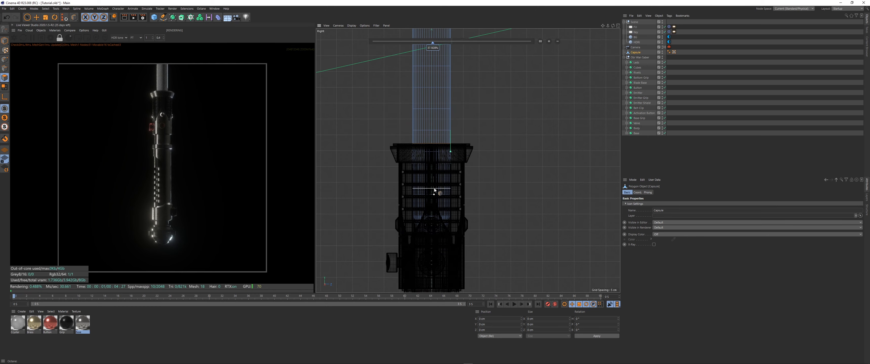
drag(28, 17, 64, 33)
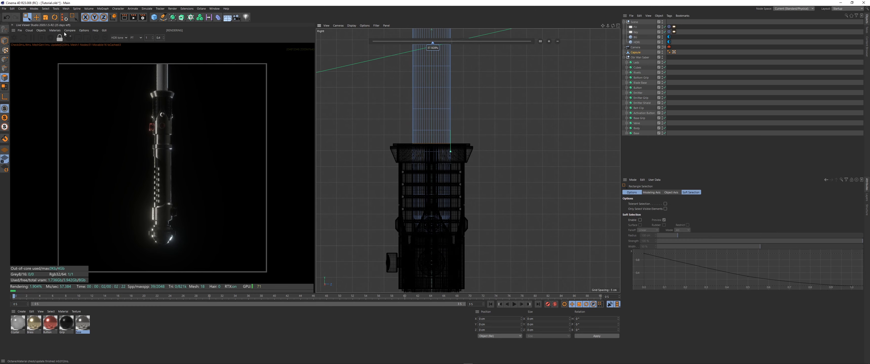
drag(538, 287, 350, 143)
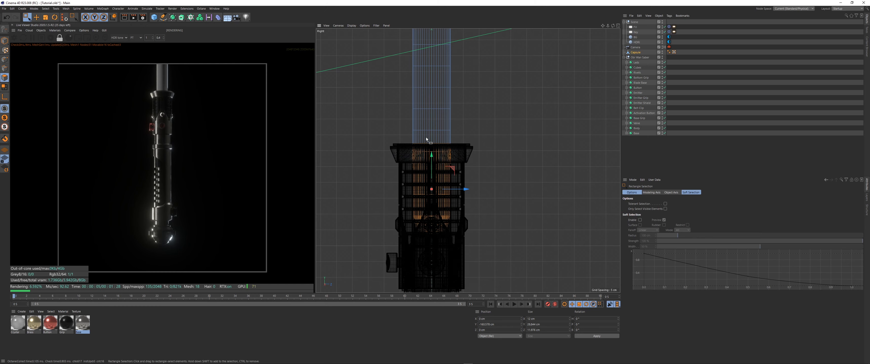
scroll(427, 138, up, 5)
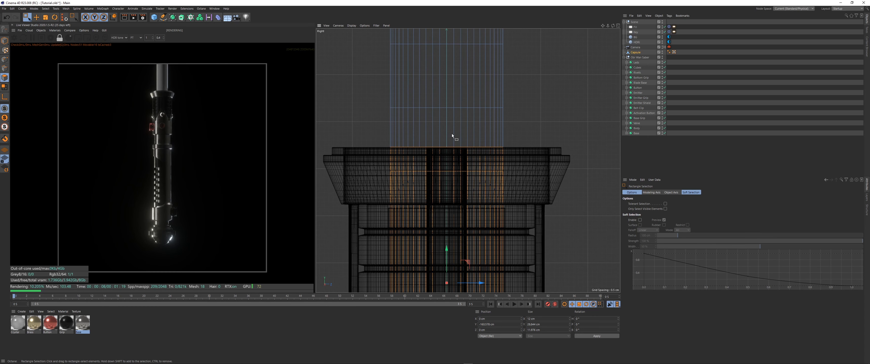
click(452, 134)
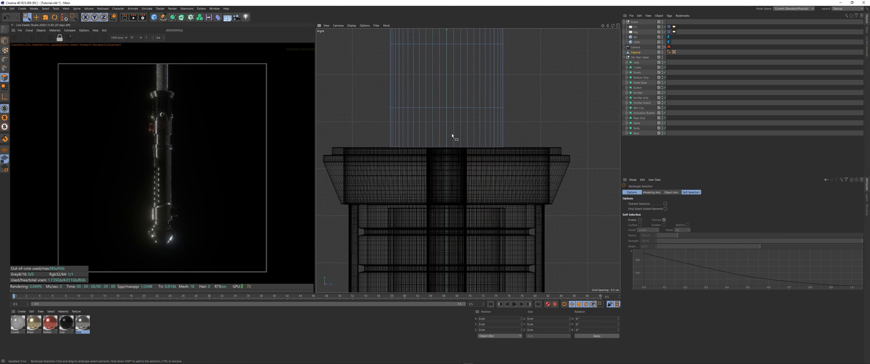
- Hide the saber group and return to the perspective view of the trimmed blade
click(662, 58)
key(F1)
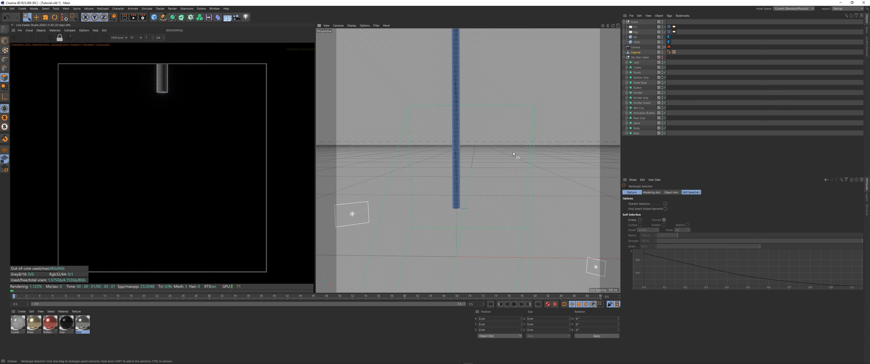
- Close the open polygon hole at the lower end of the trimmed capsule blade
scroll(457, 204, up, 10)
alt+drag(441, 177, 442, 171)
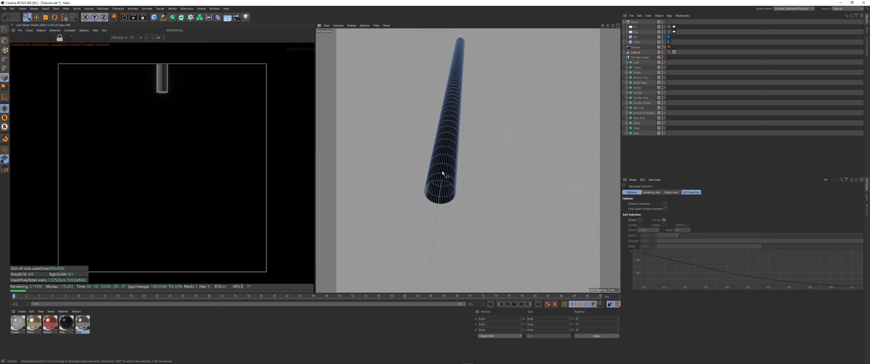
right_click(441, 173)
click(470, 137)
scroll(449, 166, up, 3)
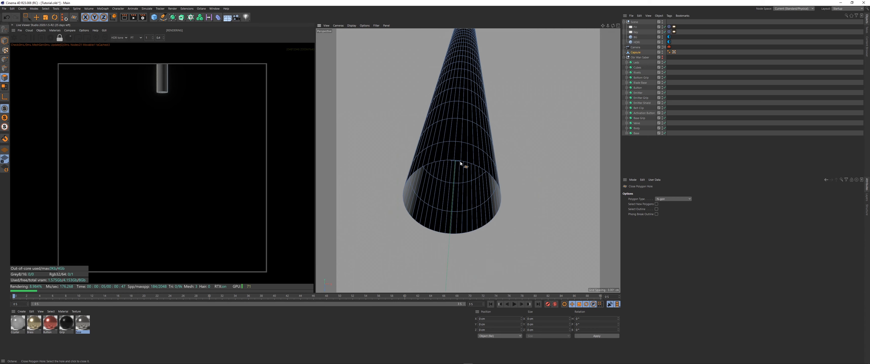
click(461, 165)
scroll(468, 169, up, 4)
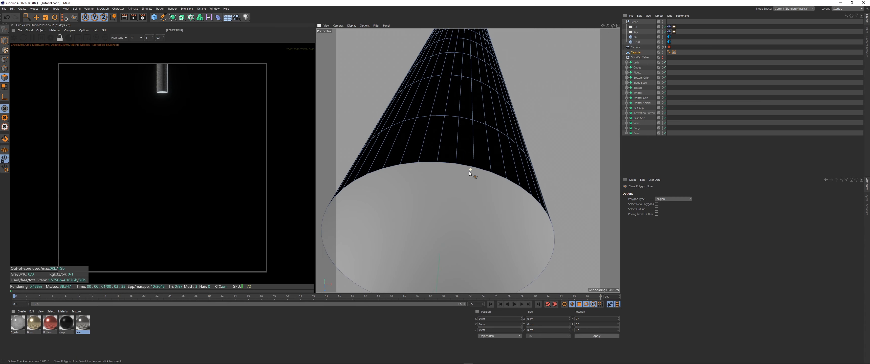
- Select the edge loop around the blade's bottom rim and clone it slightly inward on the cap with Edge Slide
key(u)
key(l)
click(4, 68)
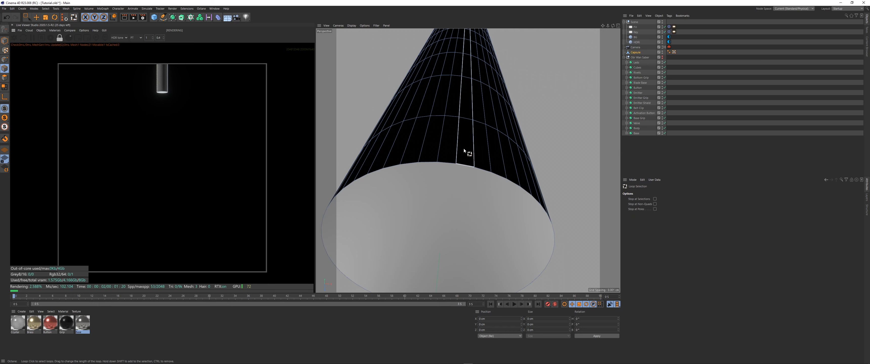
click(444, 163)
key(m)
key(o)
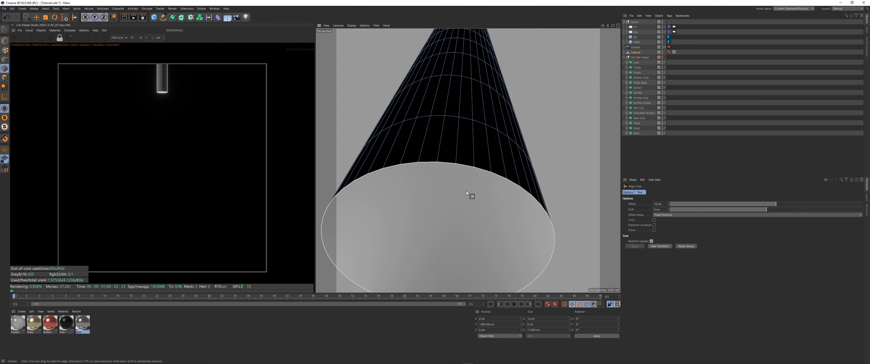
ctrl+drag(481, 197, 473, 199)
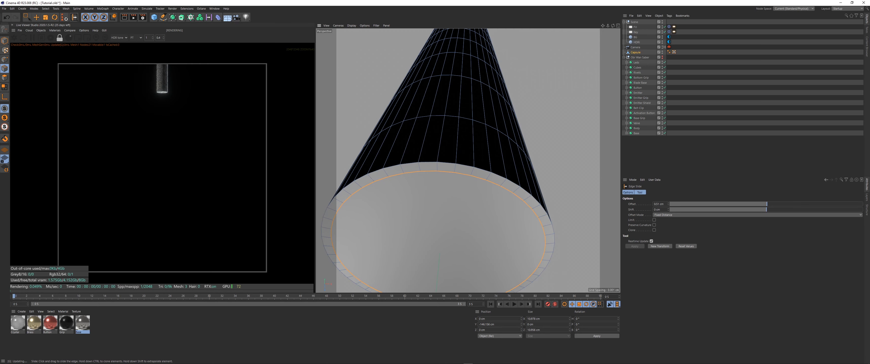
- Unhide the saber group, place the capsule inside it as the first child, and return to model mode
scroll(477, 193, down, 15)
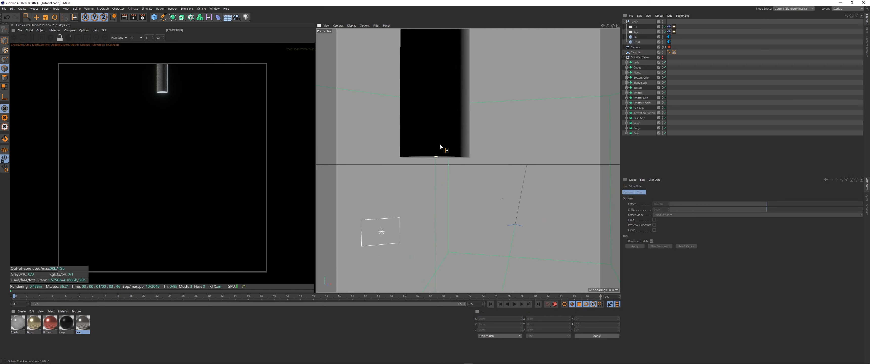
alt+middle_drag(472, 101, 475, 169)
alt+click(663, 57)
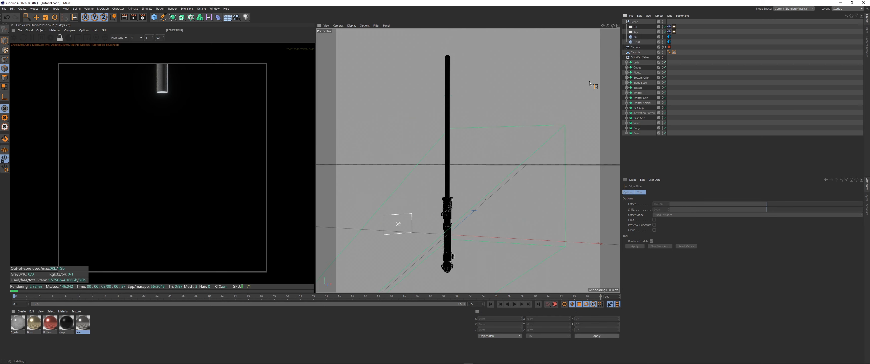
alt+middle_drag(443, 115, 445, 134)
alt+drag(445, 136, 458, 140)
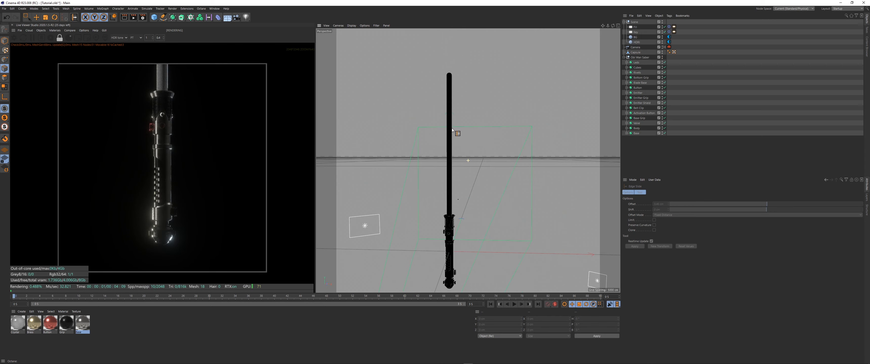
drag(637, 52, 640, 57)
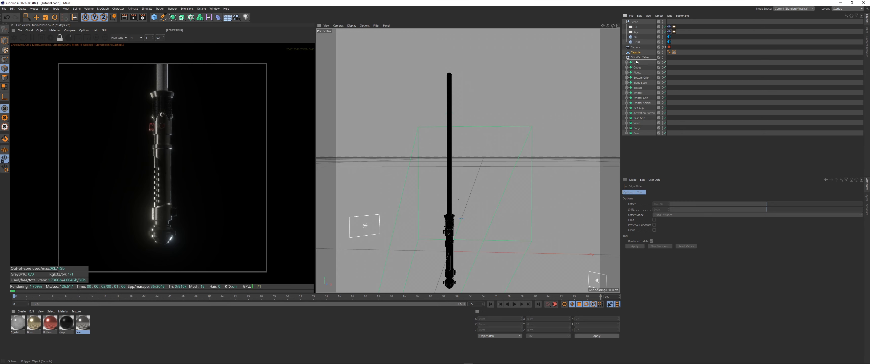
click(4, 41)
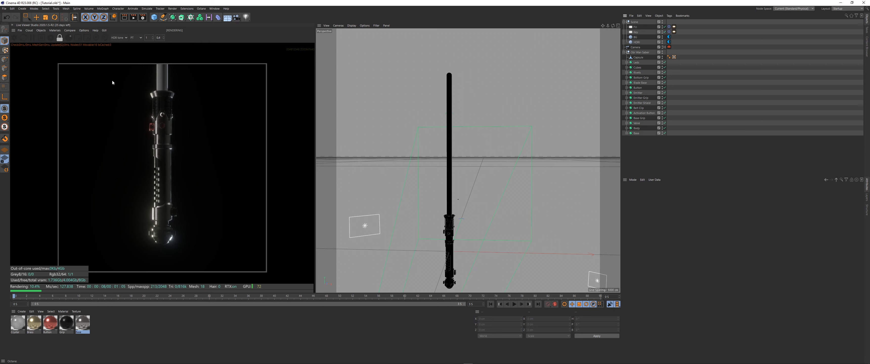
- Create an Octane Diffuse material and assign it to the capsule blade
click(55, 30)
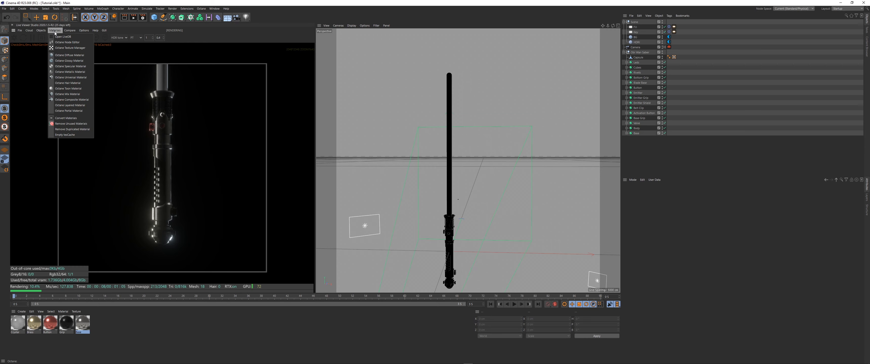
click(66, 55)
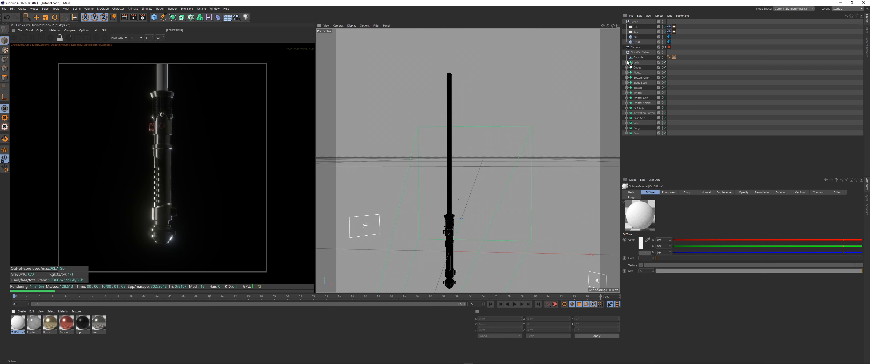
drag(641, 60, 639, 58)
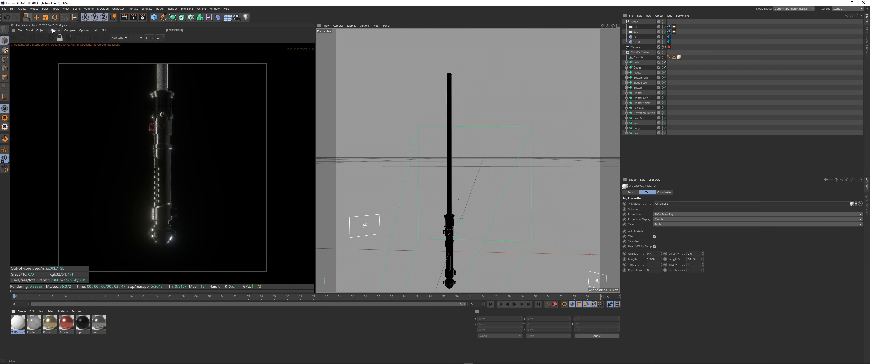
- Open the new material in the Octane Node Editor and connect a Blackbody Emission node to its Emission input
click(55, 30)
click(57, 43)
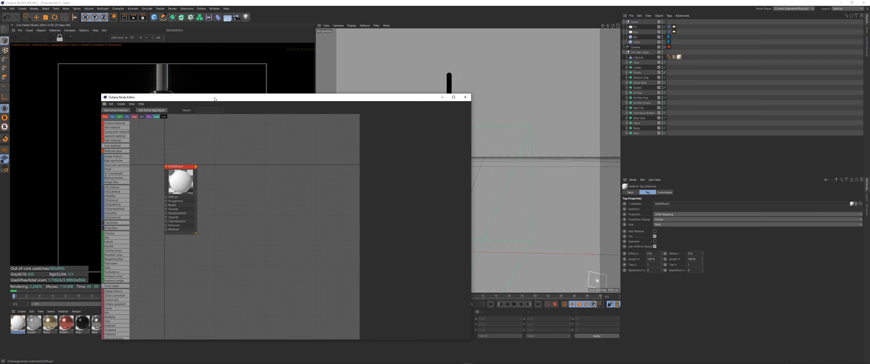
drag(211, 96, 431, 49)
scroll(342, 248, down, 3)
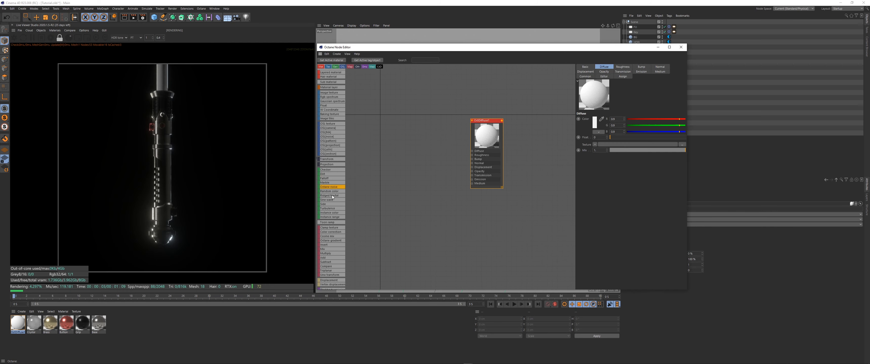
drag(327, 273, 472, 179)
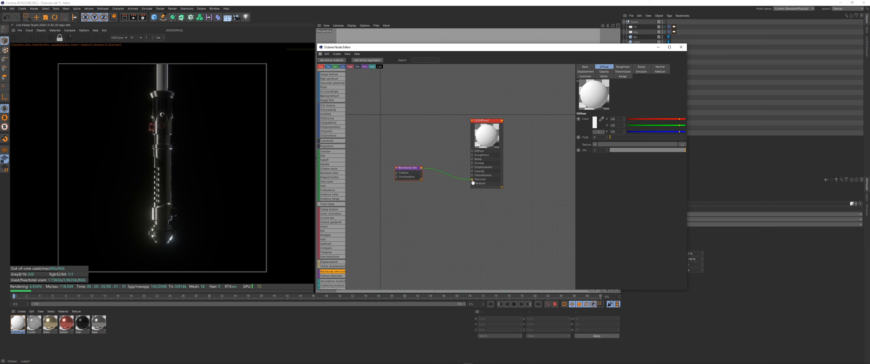
drag(406, 173, 407, 205)
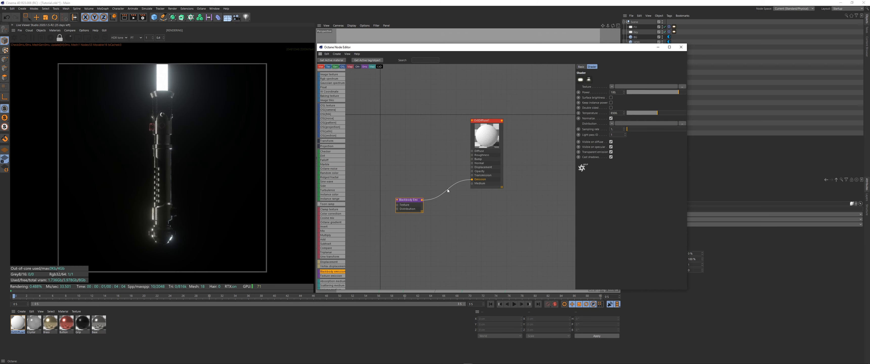
- Rename the new emissive diffuse material as Blade
double_click(23, 332)
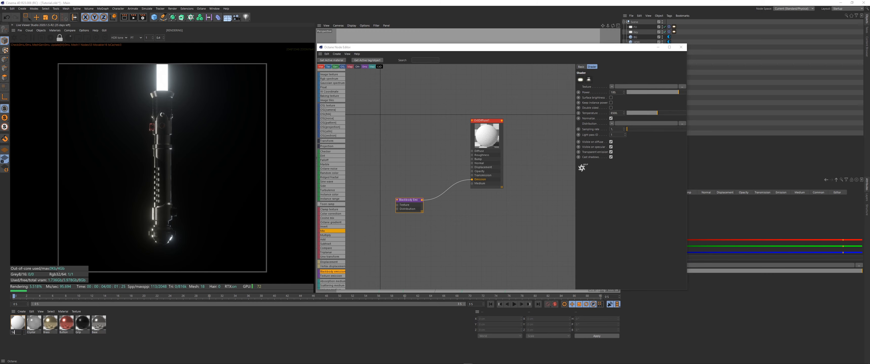
text(Saber)
key(Return)
text(Blade)
key(Return)
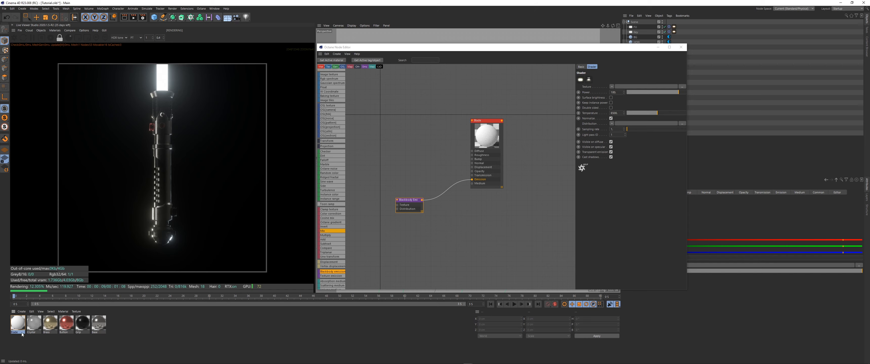
- Add an RGB Spectrum node and connect it to the Texture input of the Blackbody Emission node
drag(409, 200, 417, 195)
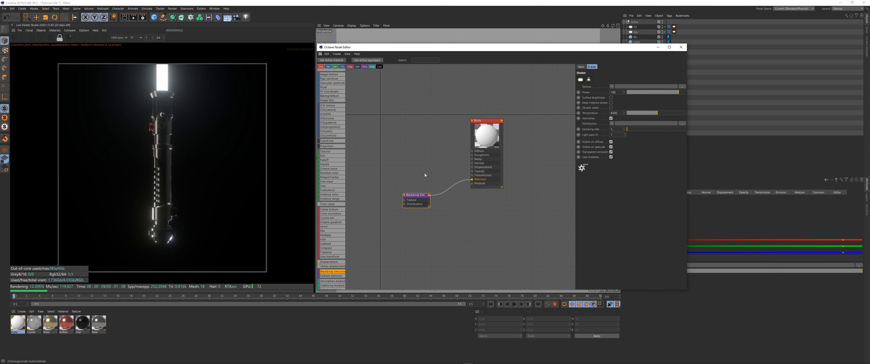
scroll(324, 126, up, 3)
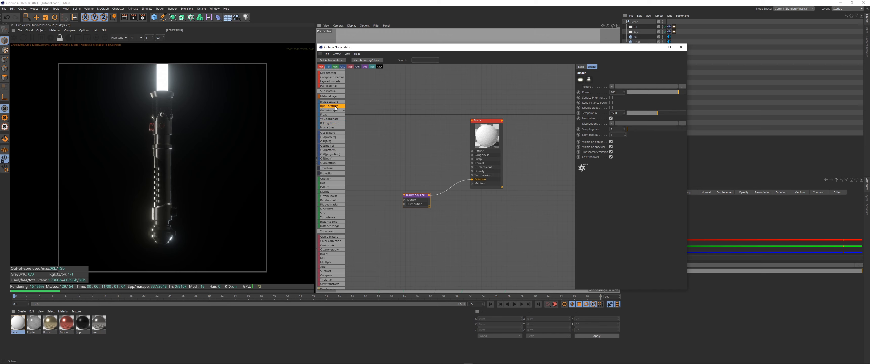
drag(403, 166, 404, 200)
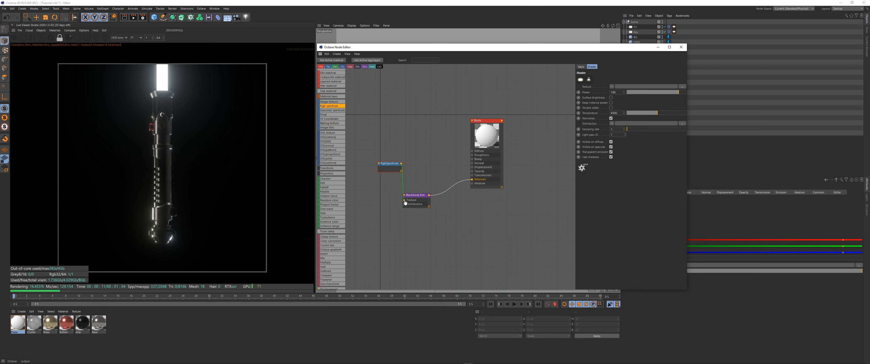
drag(397, 168, 374, 196)
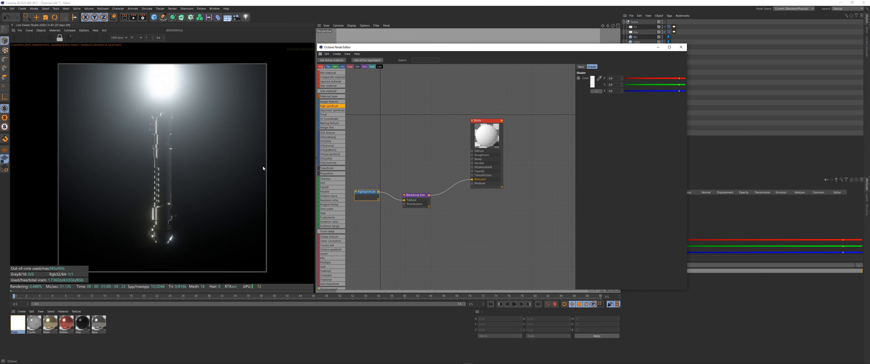
- Try a strongly saturated azure blue for the RGB Spectrum colour and adjust its saturation
click(592, 88)
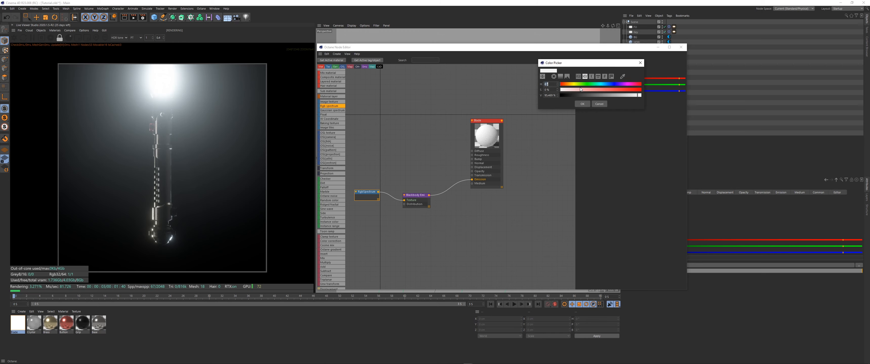
drag(606, 85, 608, 86)
click(599, 90)
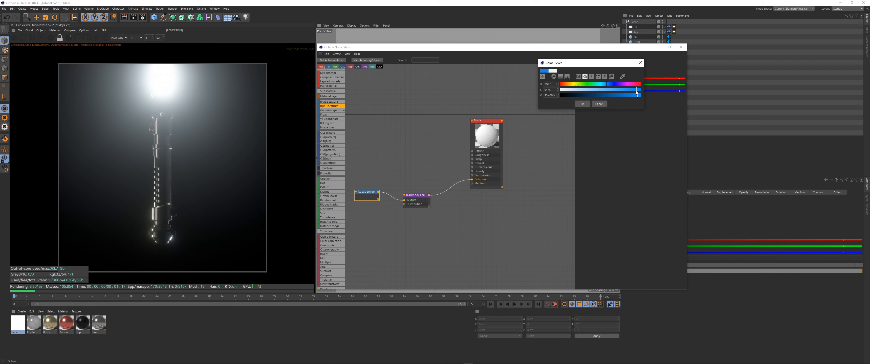
click(582, 103)
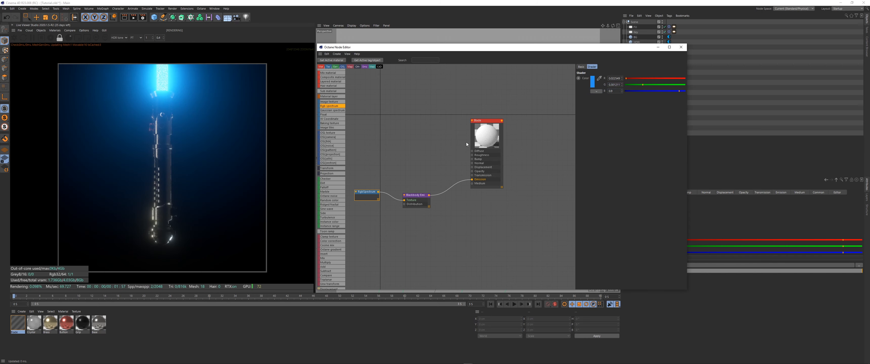
click(591, 83)
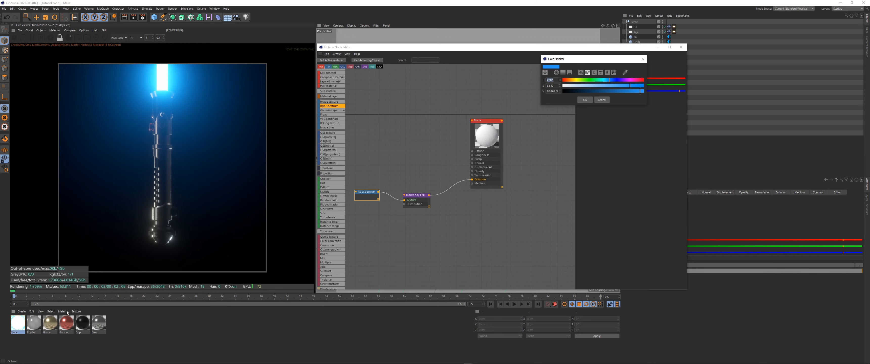
drag(632, 85, 641, 85)
click(585, 100)
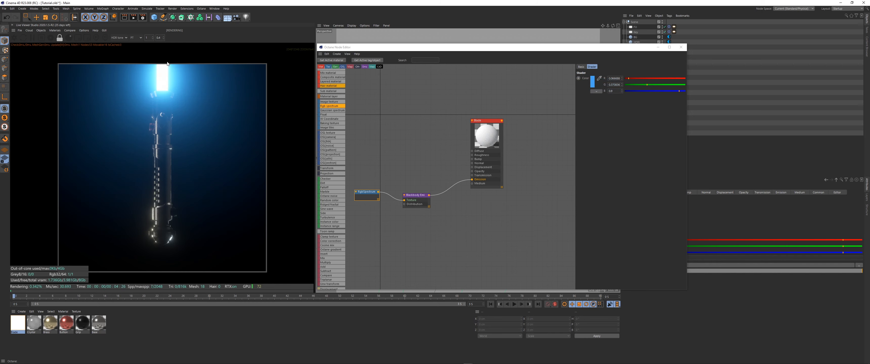
- Try shifting the RGB Spectrum hue towards a deeper blue
click(595, 87)
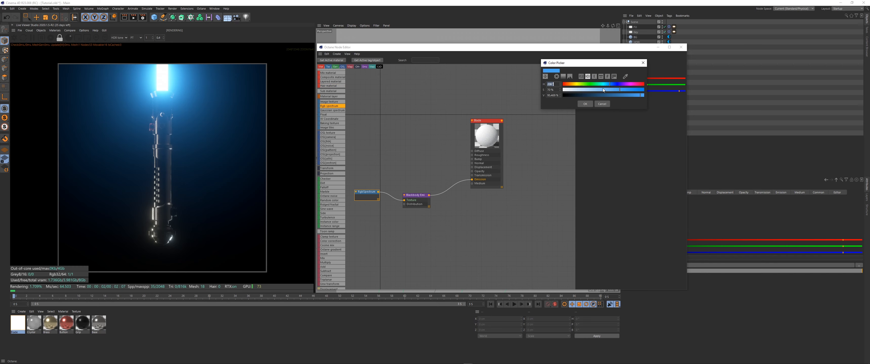
click(612, 84)
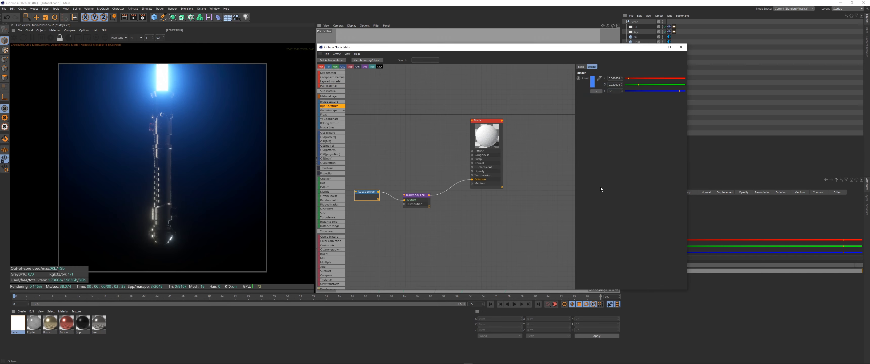
click(593, 81)
drag(611, 80, 612, 82)
click(584, 99)
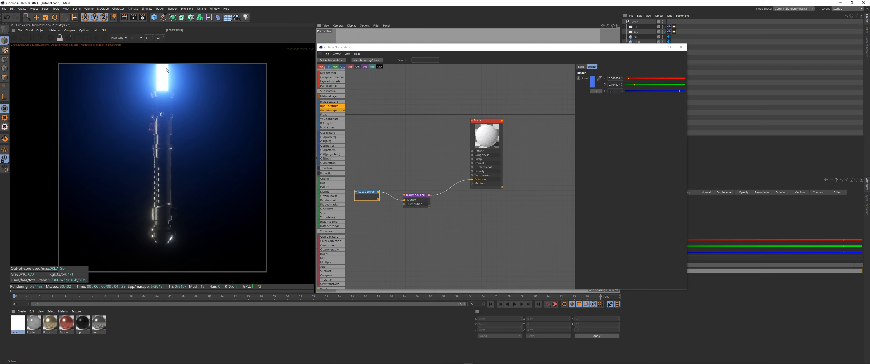
- Set the RGB Spectrum colour to a vivid, slightly azure blue by adjusting its hue and saturation
click(593, 82)
drag(610, 81, 607, 82)
drag(617, 87, 621, 89)
click(583, 101)
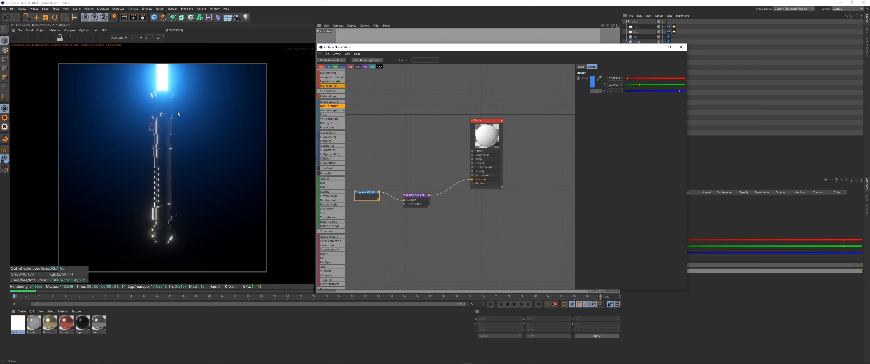
- Enable Surface brightness for the Blackbody Emission node and close the Octane Node Editor
click(415, 196)
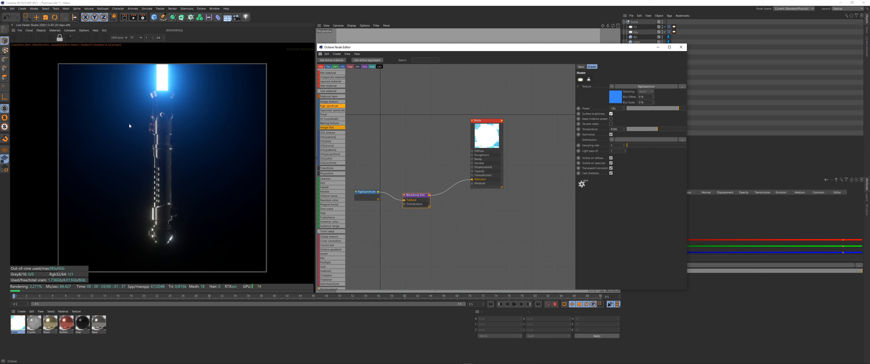
click(681, 47)
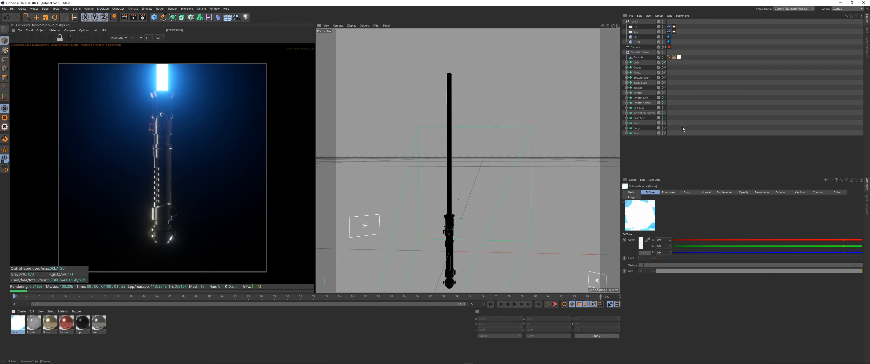
- View the scene through the render camera and scale the blade capsule up slightly
click(664, 47)
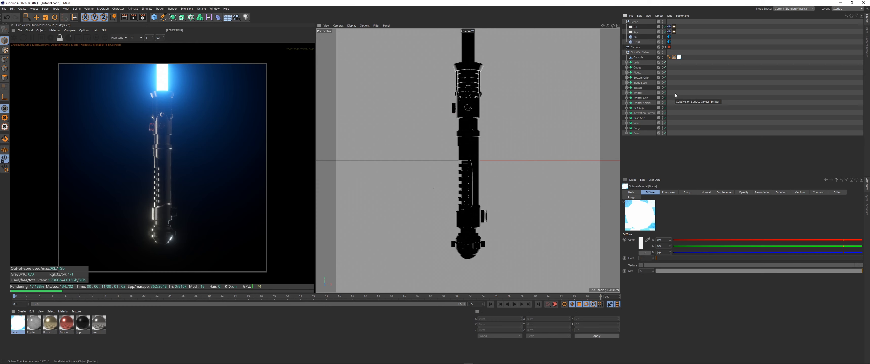
click(639, 57)
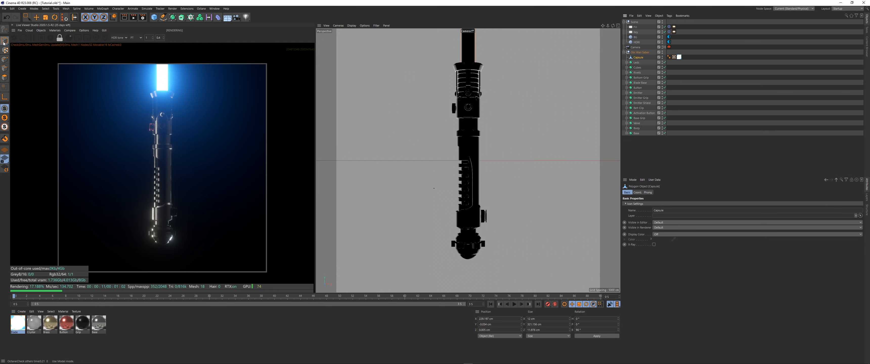
key(t)
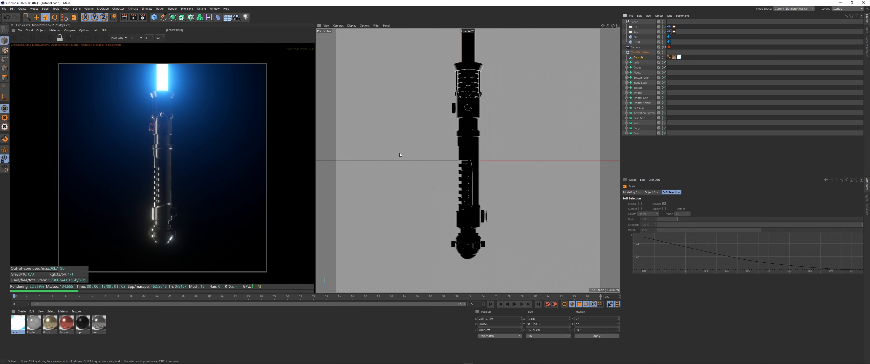
click(636, 59)
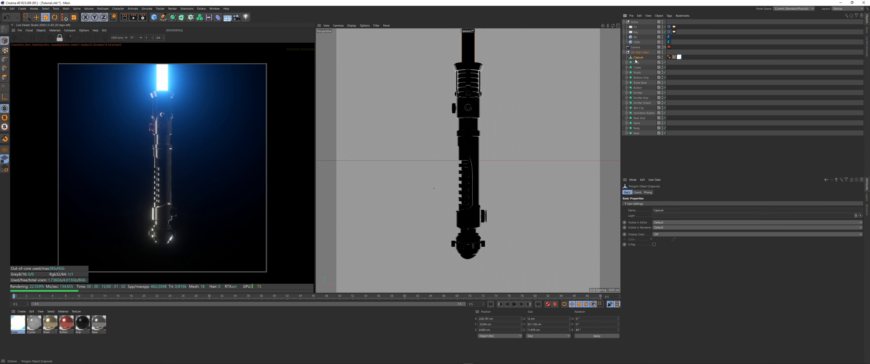
drag(493, 200, 501, 199)
middle_click(499, 198)
middle_click(500, 198)
key(e)
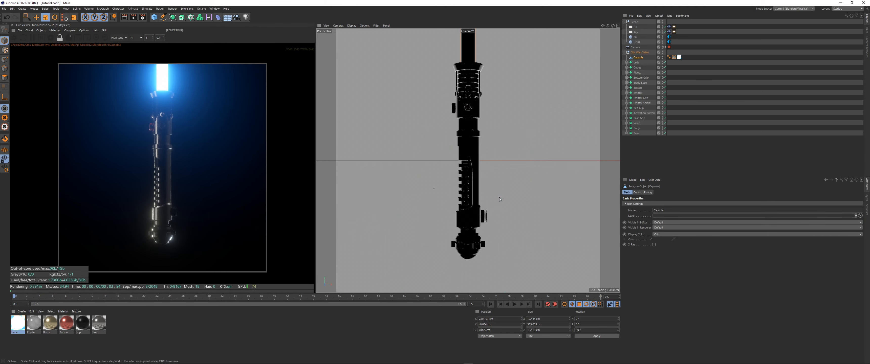
click(649, 160)
- Add an XPresso tag and an Octane ObjectTag to the blade capsule
right_click(642, 58)
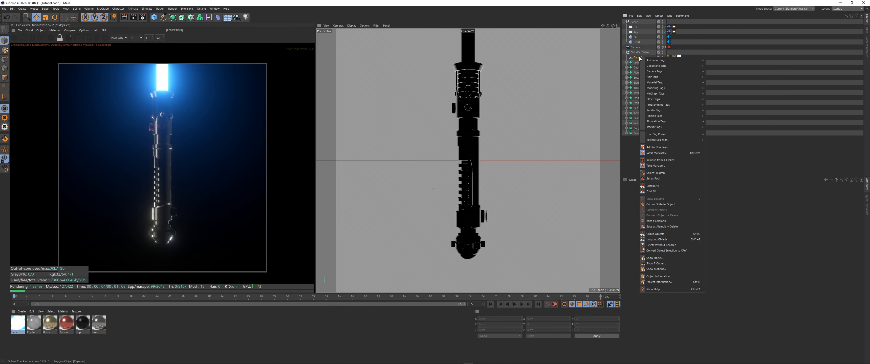
mouse_move(659, 105)
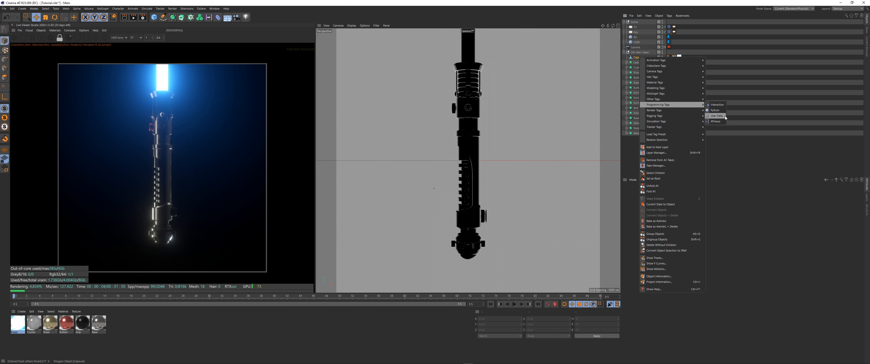
click(708, 118)
drag(709, 119, 334, 81)
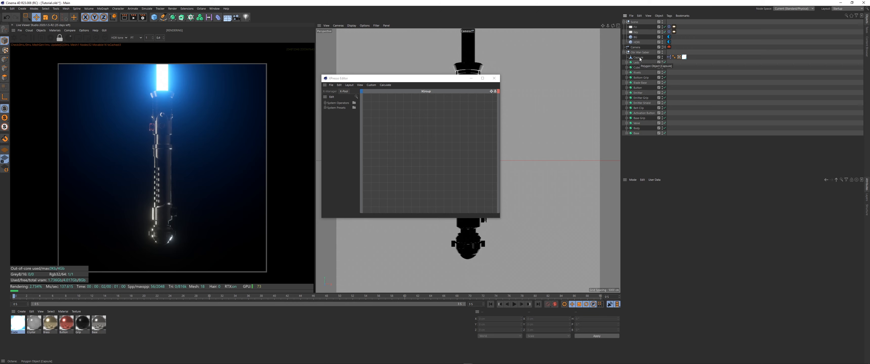
right_click(641, 58)
mouse_move(689, 66)
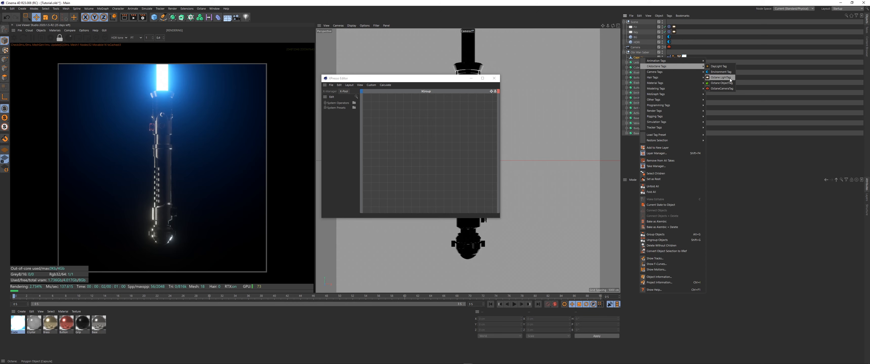
click(724, 83)
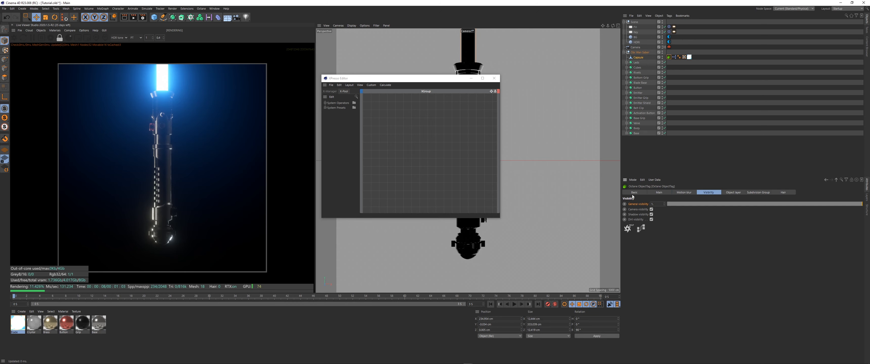
- Add a Noise node to the XPresso graph and bring in the capsule's Octane ObjectTag as a second node
right_click(377, 117)
mouse_move(386, 119)
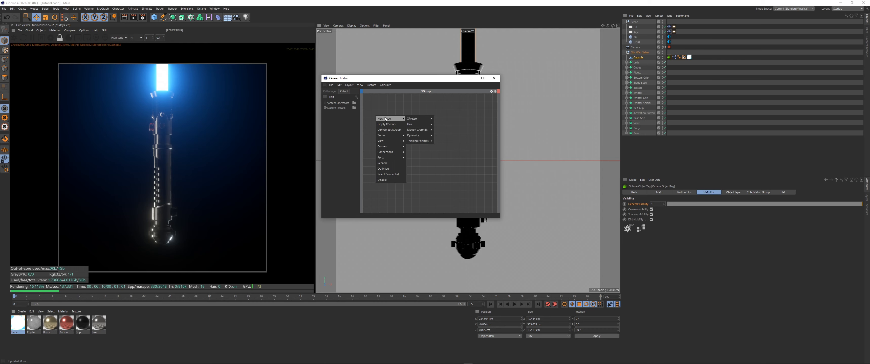
mouse_move(427, 120)
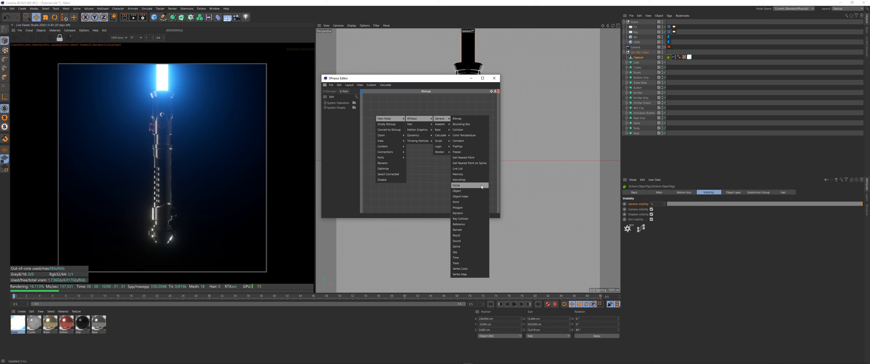
click(469, 186)
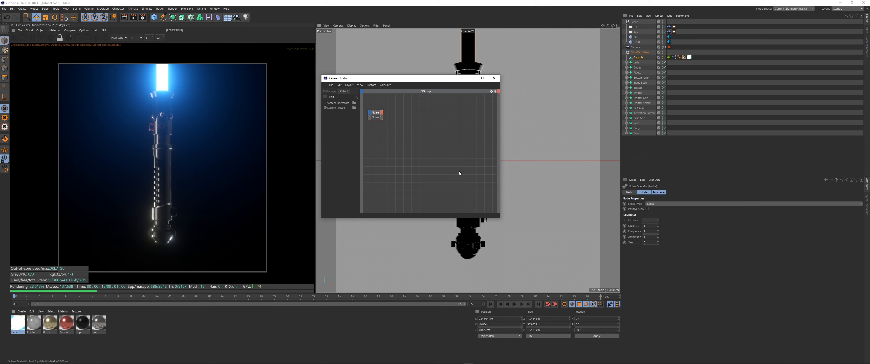
click(670, 58)
drag(435, 133, 434, 130)
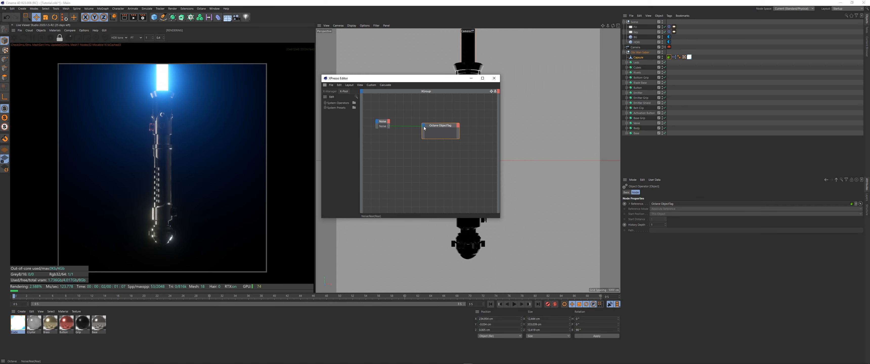
- Connect the Noise output to the General visibility input of the Octane ObjectTag node and line up the two nodes
drag(424, 125, 424, 126)
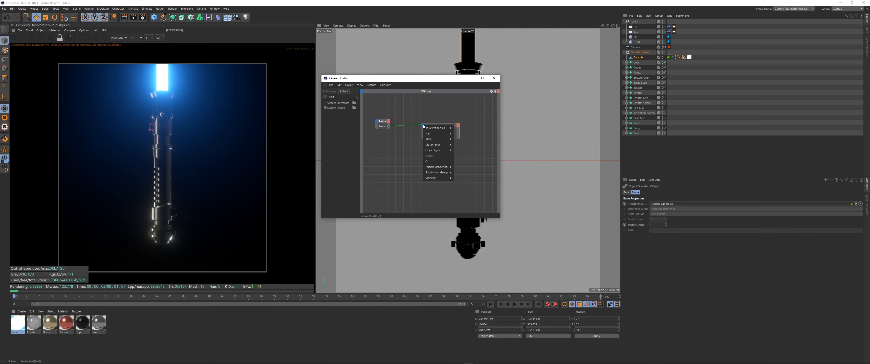
mouse_move(437, 179)
click(464, 191)
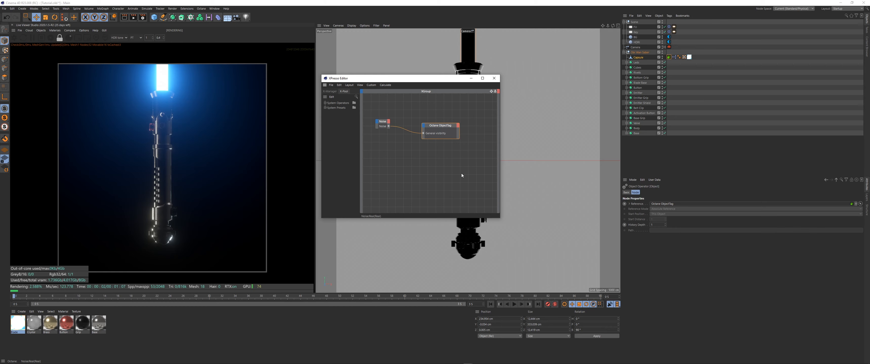
drag(441, 125, 451, 118)
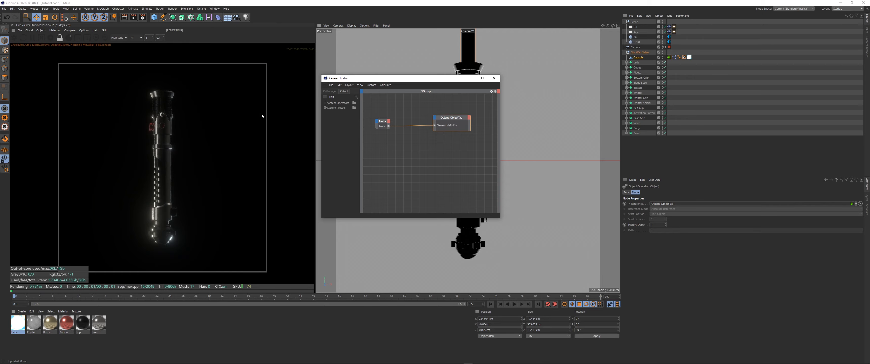
click(404, 135)
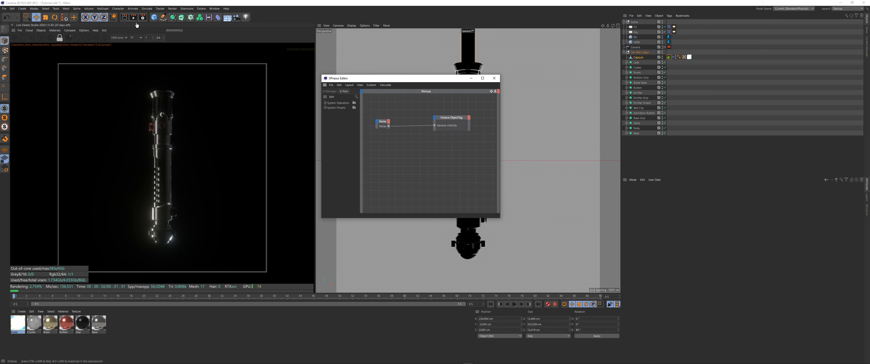
- Set the render output resolution to 1080 by 1080 pixels
click(143, 17)
text(1)
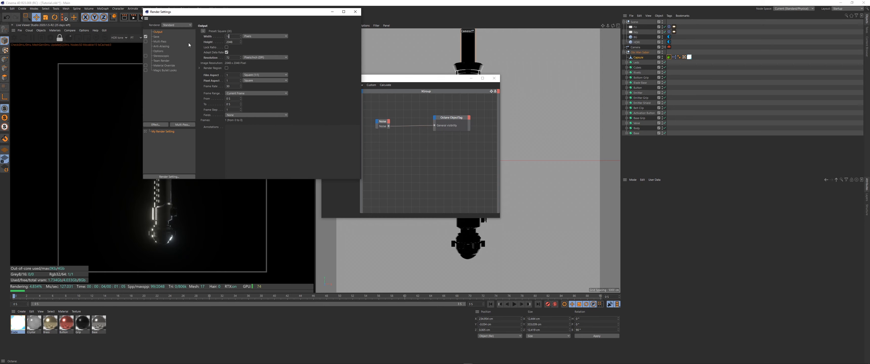
text(080)
key(Tab)
text(1080)
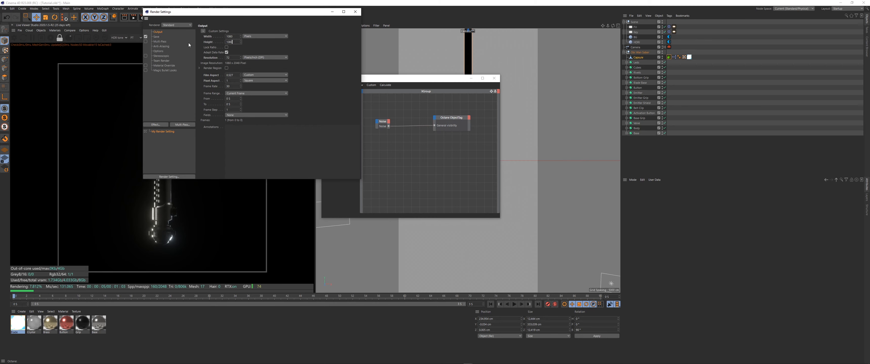
key(Tab)
click(355, 11)
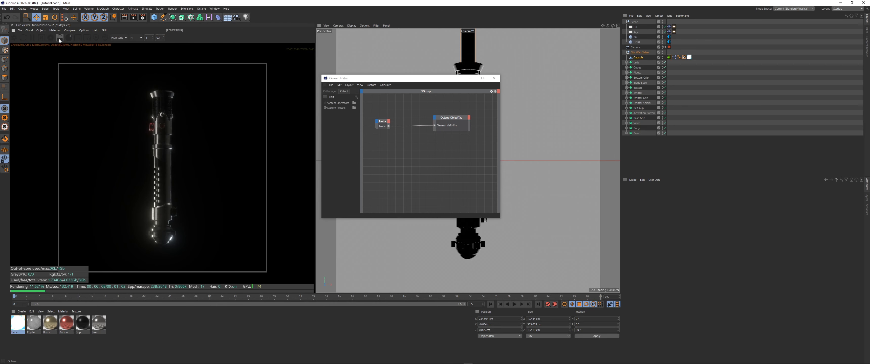
scroll(157, 156, up, 2)
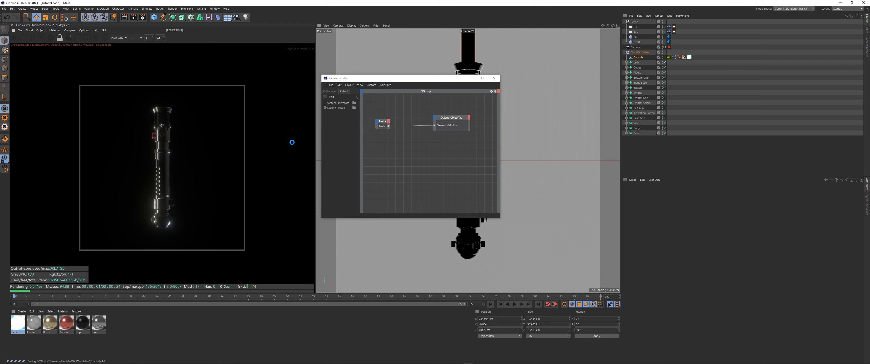
- Enable Positive Only on the Noise node and set its Amplitude to 0.1 and Frequency to 50
click(385, 126)
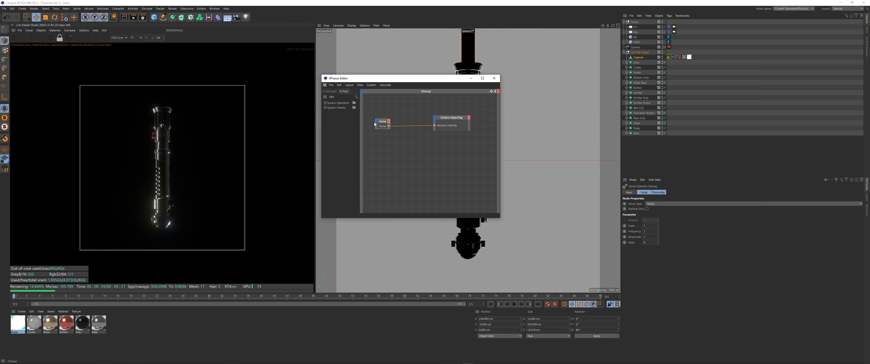
click(645, 192)
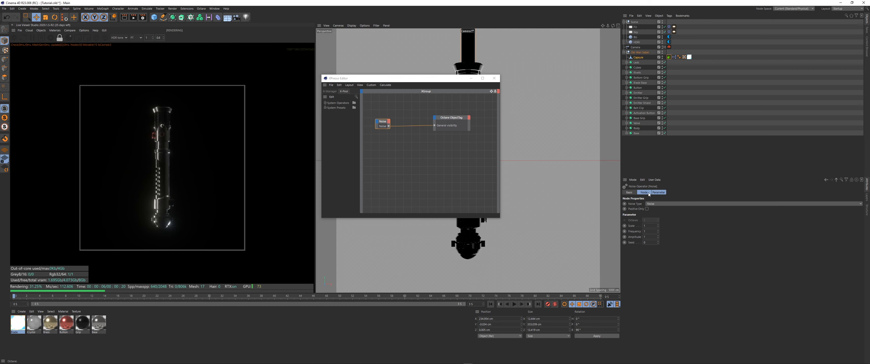
click(658, 192)
shift+click(646, 192)
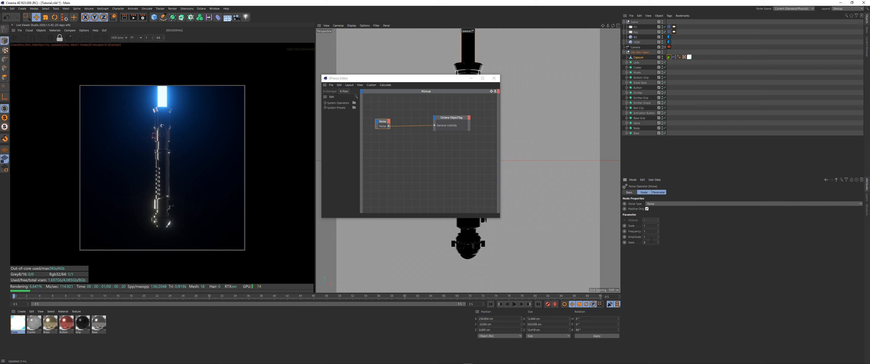
text(0.1)
key(shift+Tab)
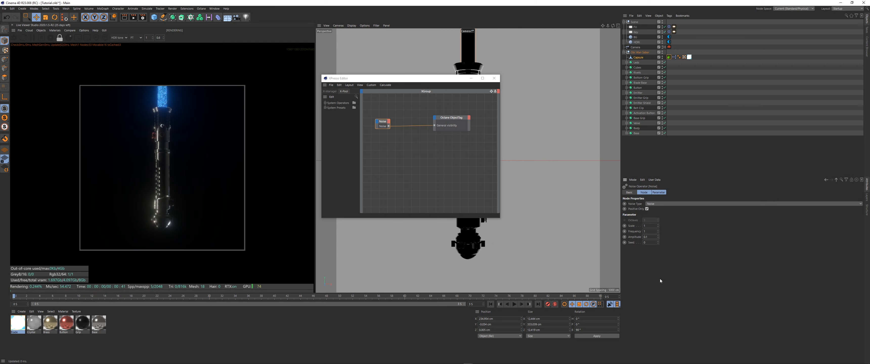
text(50)
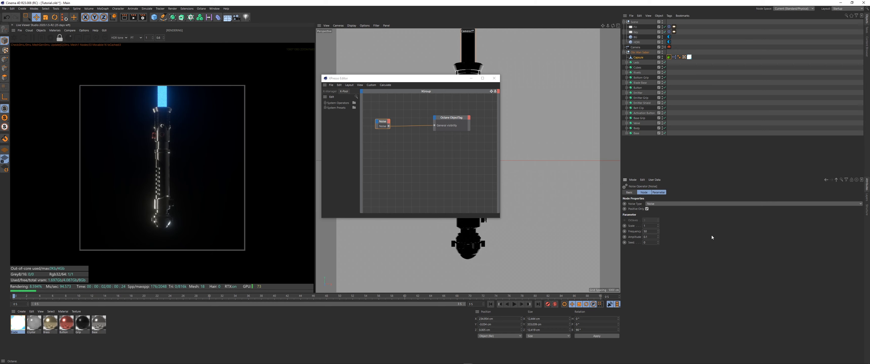
- Try a Scale of 0.1 for the Noise node and settle on a Scale of 5
key(shift+Tab)
text(0.1)
key(Return)
text(5)
key(Return)
- Try an Amplitude of 1 for the Noise node and settle on 0.5
click(654, 236)
text(1)
key(Return)
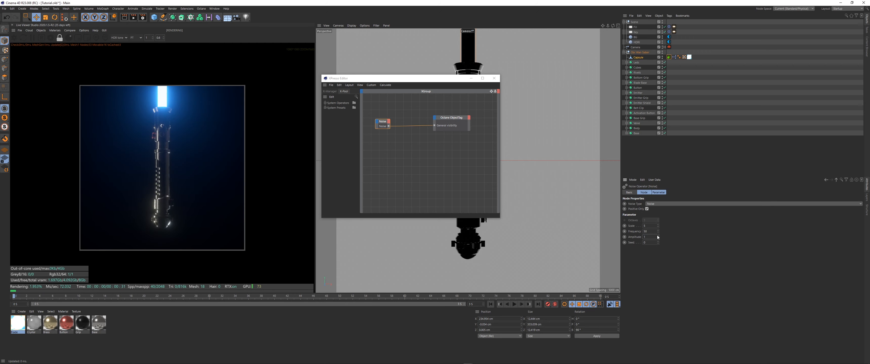
text(0.5)
key(Return)
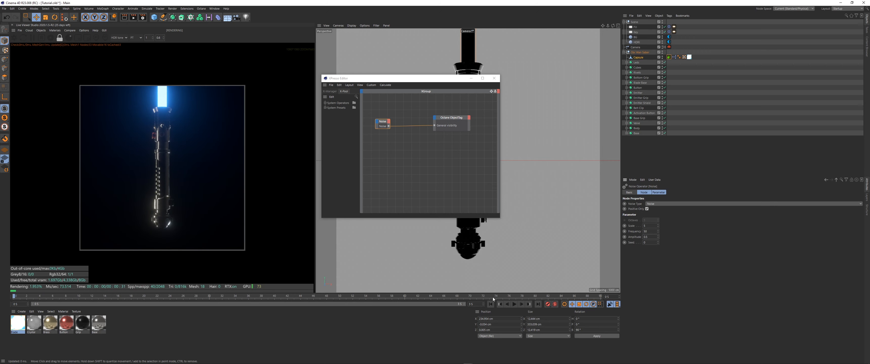
- Extend the animation's end time to 10 seconds and play it back to preview the blade flicker
double_click(473, 304)
text(10)
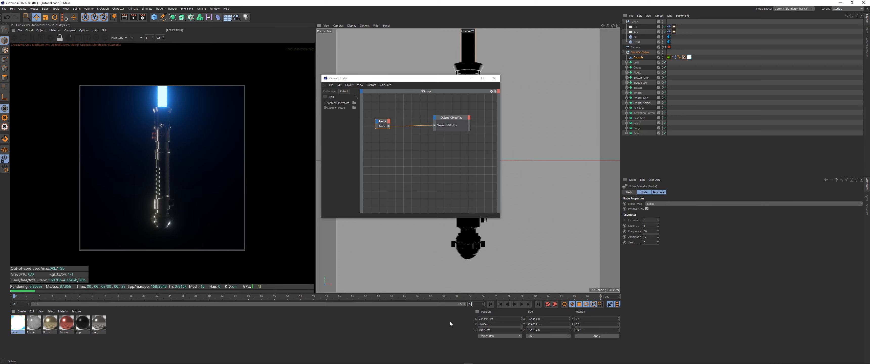
click(450, 321)
click(515, 305)
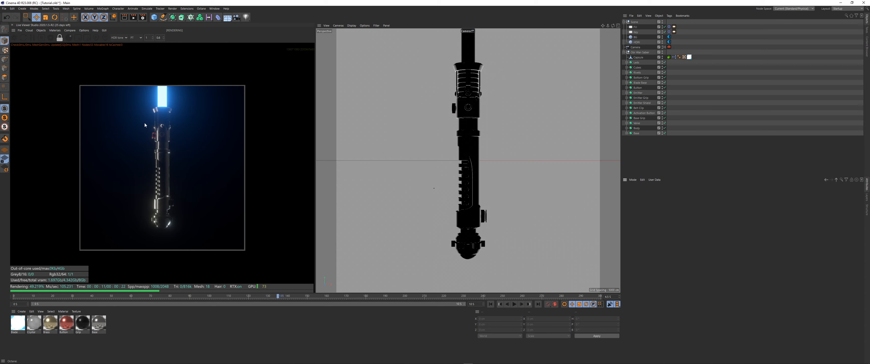
scroll(166, 173, up, 4)
scroll(167, 172, down, 5)
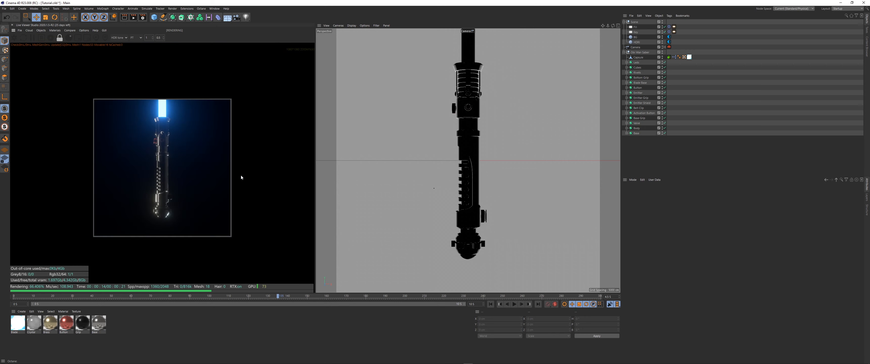
scroll(145, 156, up, 3)
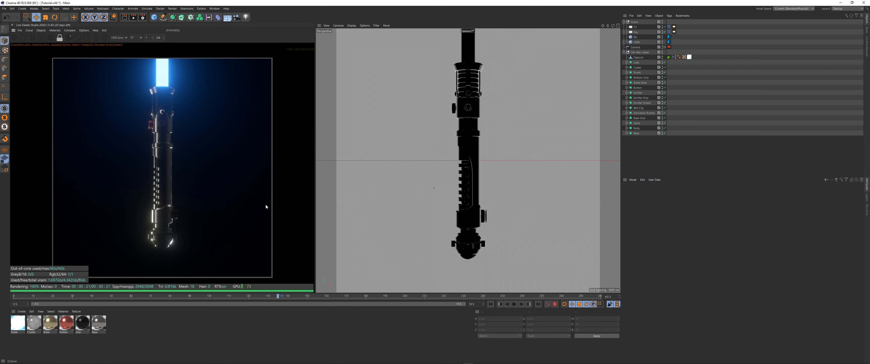
scroll(186, 192, down, 2)
scroll(174, 176, up, 2)
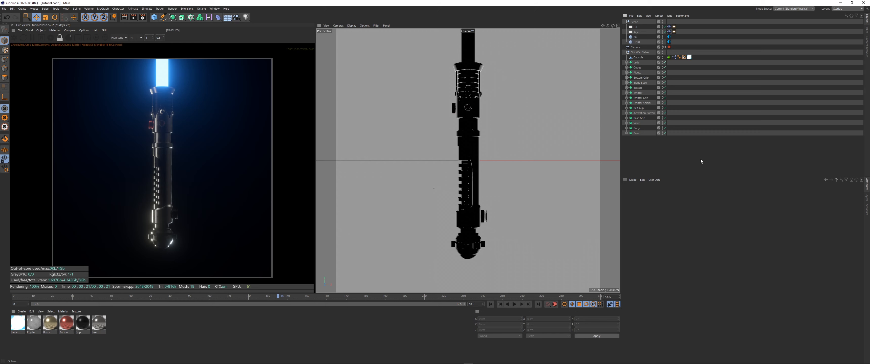
- Add a Null object to the scene
click(154, 17)
click(171, 24)
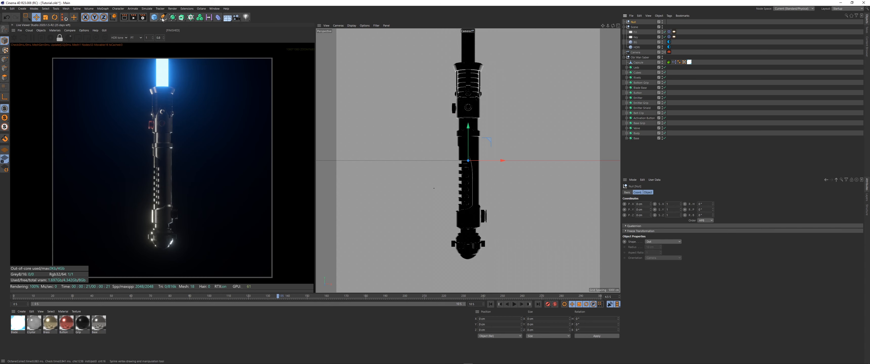
- Move the Null below the collapsed saber group in the object hierarchy and rename it Blade Controller
click(712, 141)
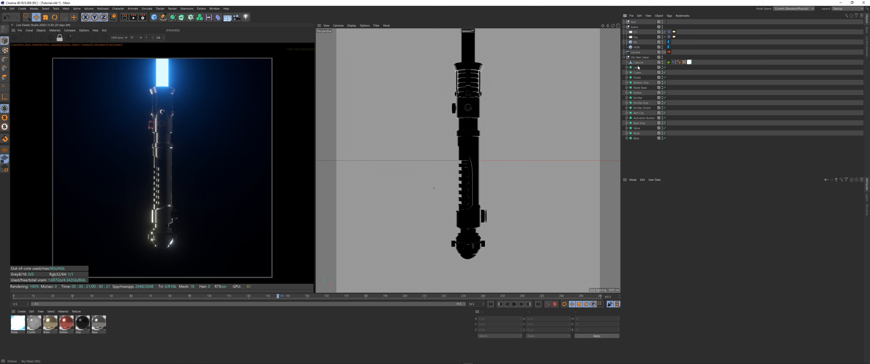
click(625, 57)
drag(633, 22, 642, 60)
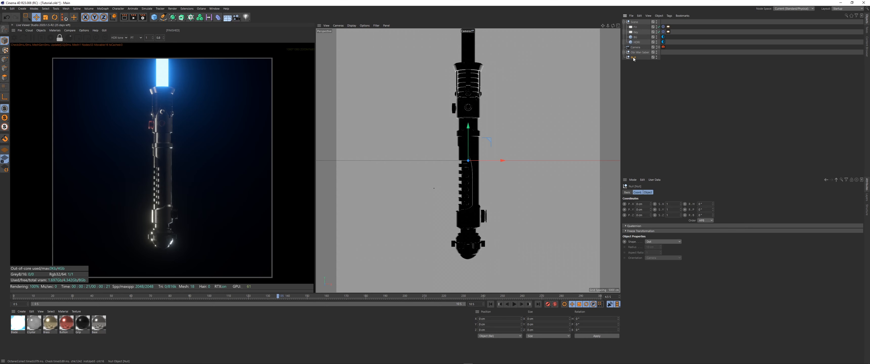
double_click(634, 58)
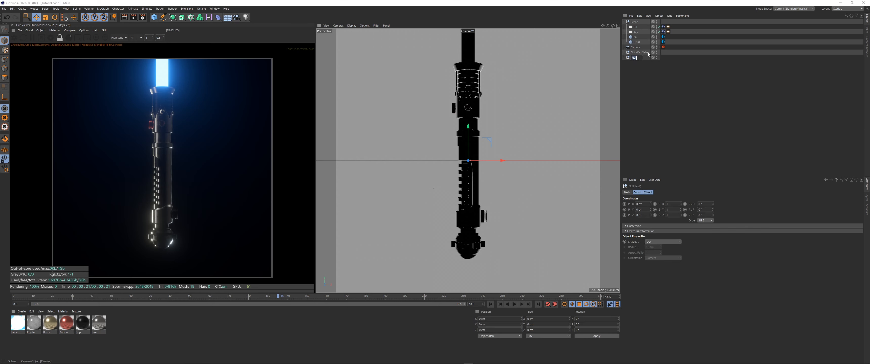
text(Elade Controller)
key(Return)
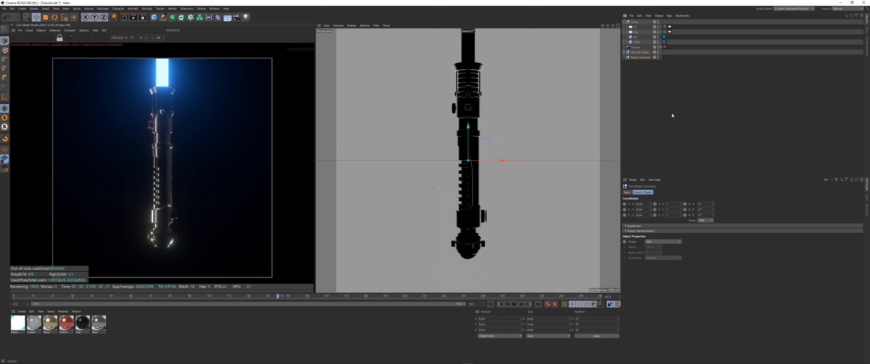
- Add a user data group named Blade Controller to the Blade Controller null
click(653, 182)
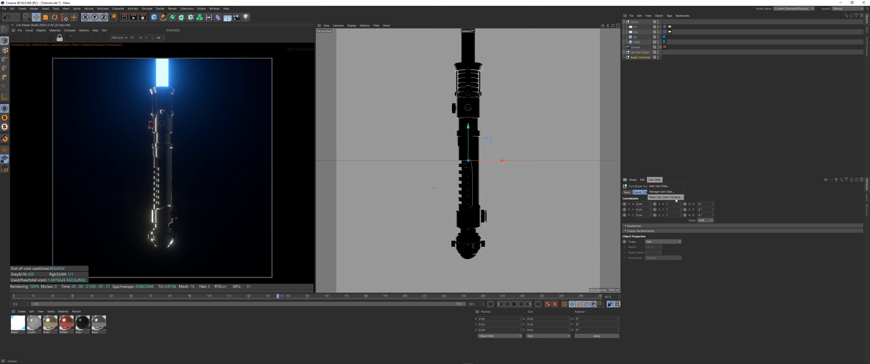
click(663, 191)
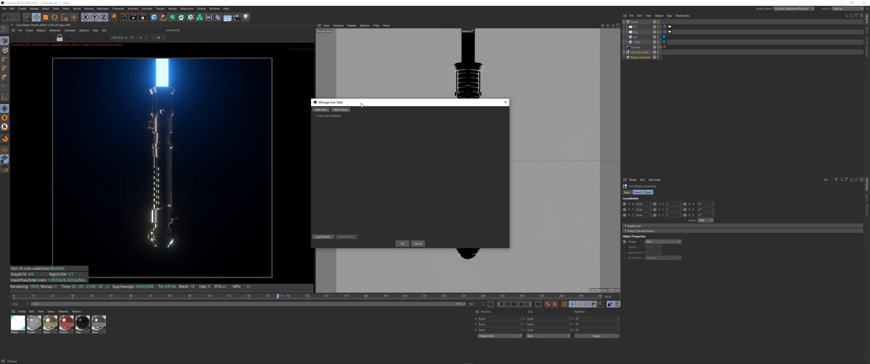
click(338, 110)
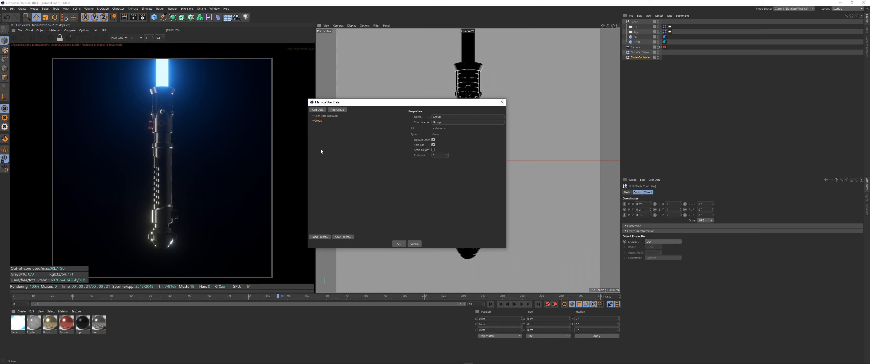
drag(445, 118, 425, 124)
text(Blade Controller)
key(Return)
- Add a user data entry named Blade Length inside the Blade Controller group
click(321, 110)
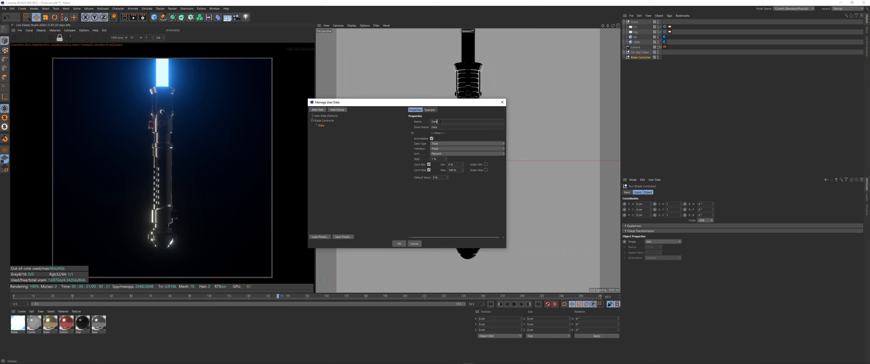
drag(440, 121, 427, 122)
text(Blade Length)
key(Return)
- Set the Blade Length interface to Float Slider, keeping the Float data type, and accept the user data
click(443, 144)
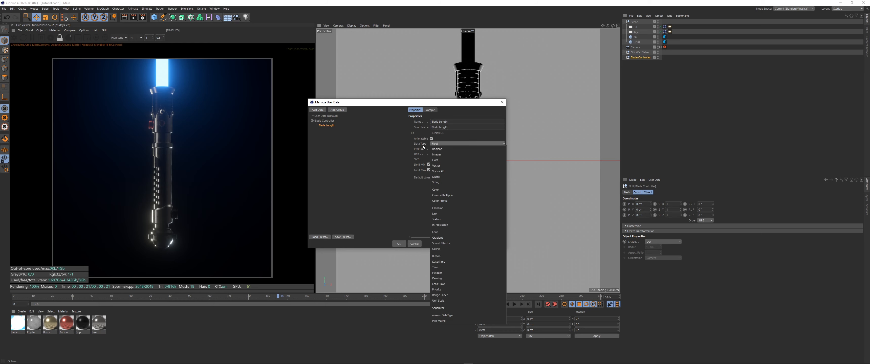
click(442, 144)
click(443, 148)
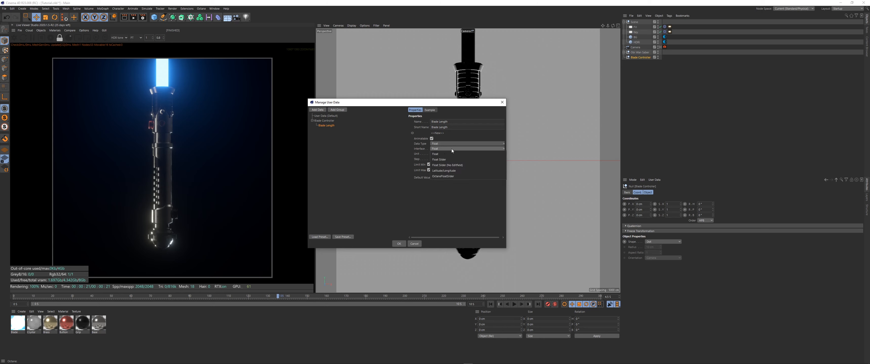
click(451, 160)
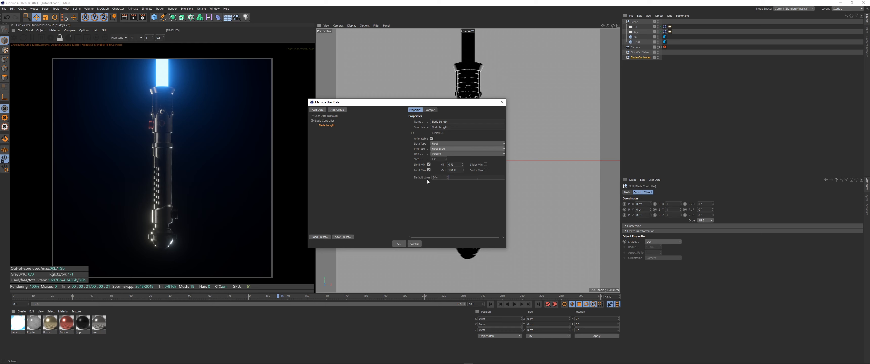
click(454, 165)
click(399, 244)
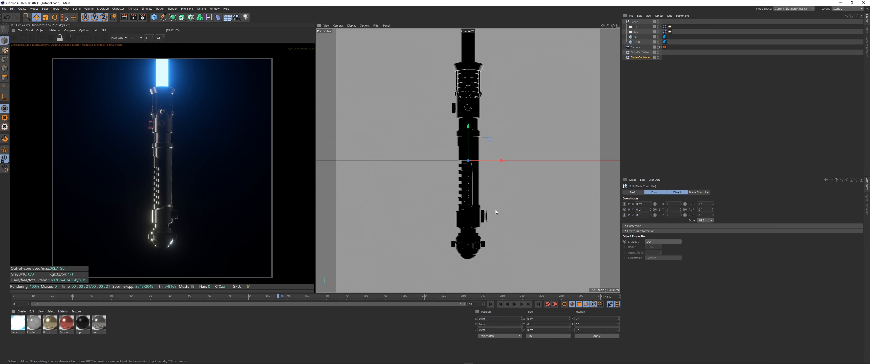
- Show the null's Blade Controller user data and try out the Blade Length slider
click(699, 192)
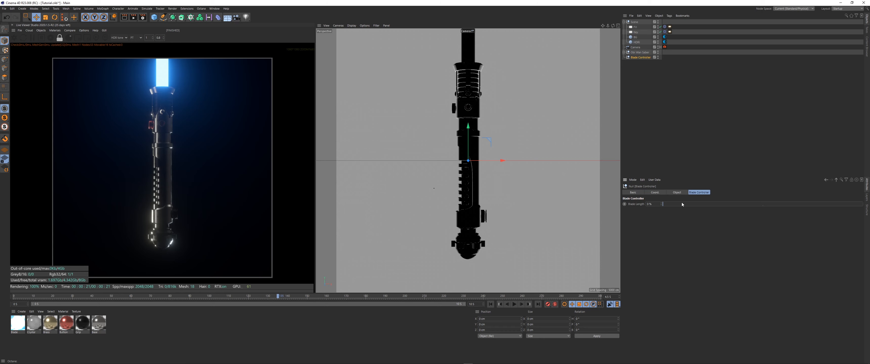
click(681, 193)
click(699, 193)
drag(740, 204, 671, 205)
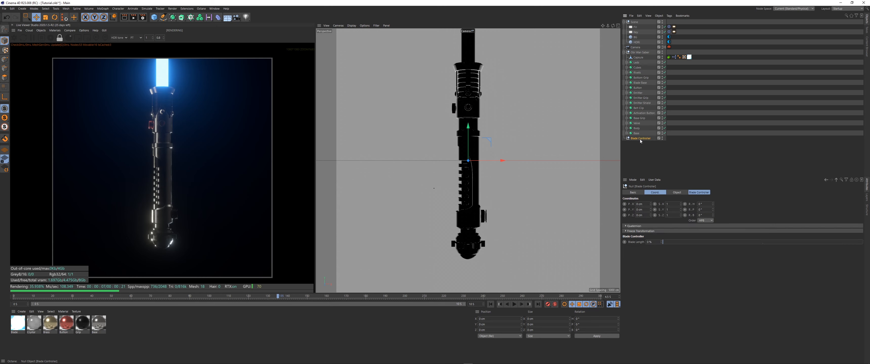
- Add an XPresso tag to the Blade Controller null and place the null as a node in the graph
click(641, 146)
right_click(638, 139)
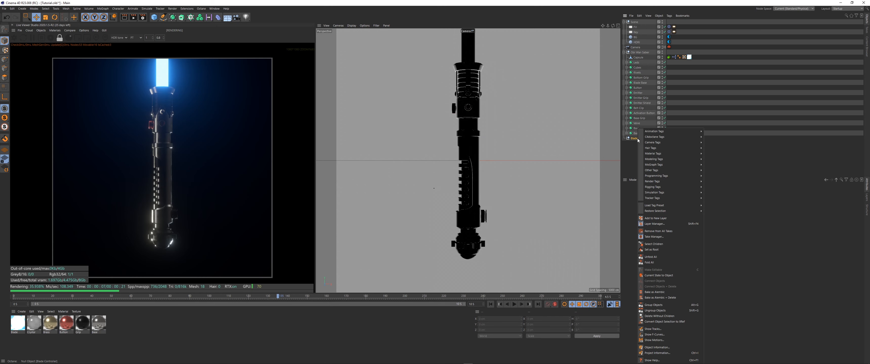
mouse_move(655, 176)
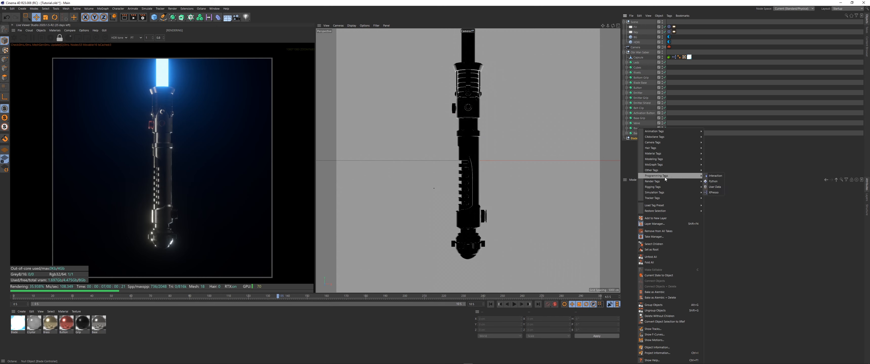
click(713, 188)
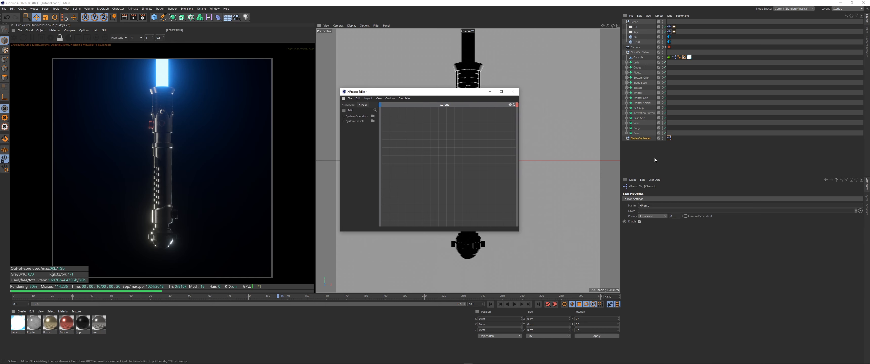
drag(640, 139, 584, 129)
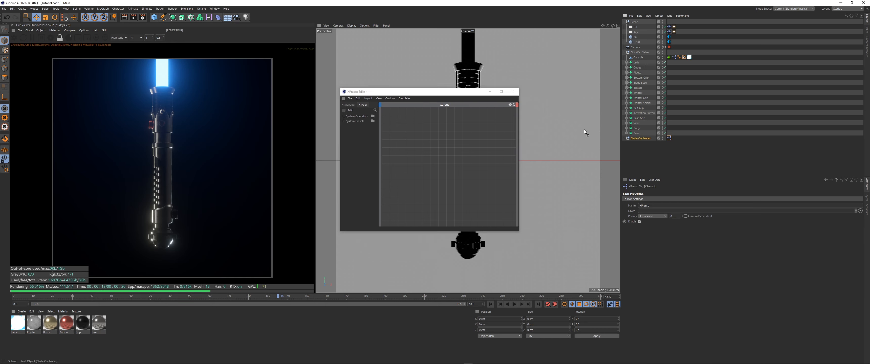
drag(412, 133, 393, 142)
click(387, 134)
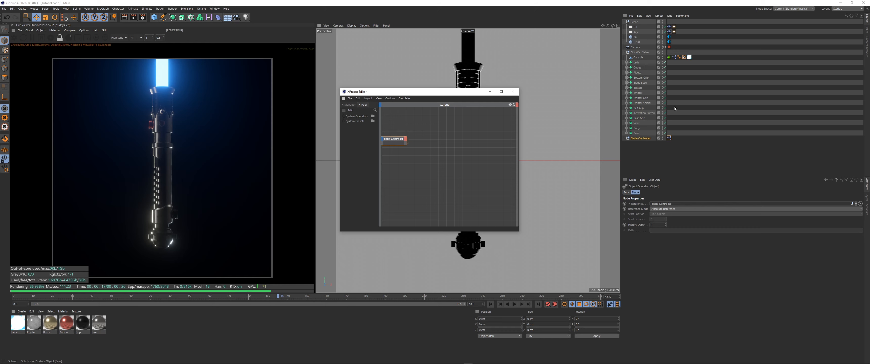
- Place the Capsule as a node opposite the Blade Controller node and rename the object Blade
drag(641, 57, 480, 132)
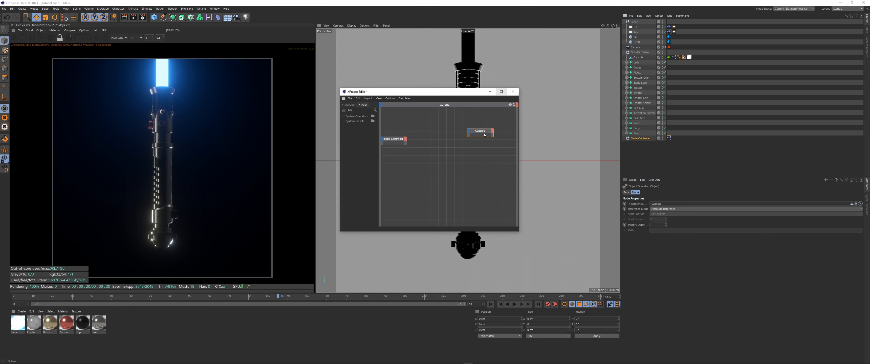
click(639, 57)
double_click(639, 58)
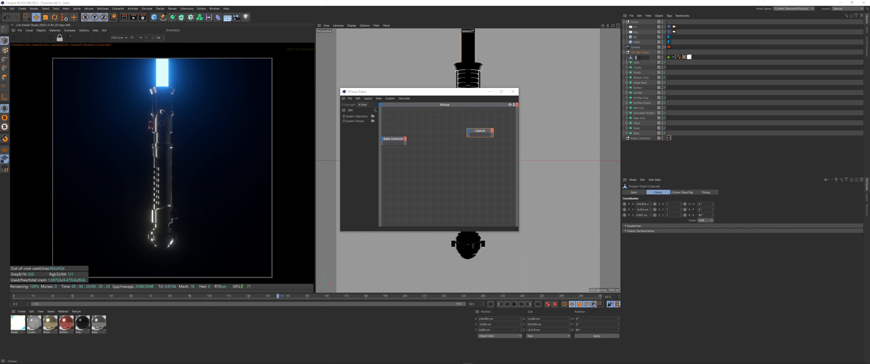
text(Blade)
key(Return)
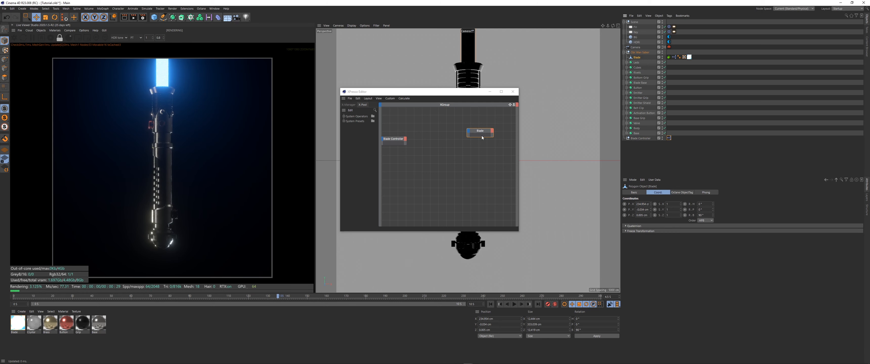
drag(481, 135, 491, 140)
- Add a Range Mapper node between the Blade Controller and Blade nodes
right_click(426, 138)
mouse_move(436, 141)
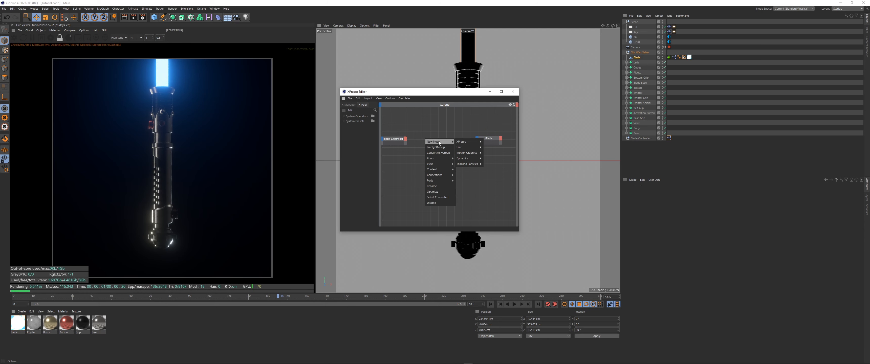
mouse_move(474, 142)
mouse_move(491, 159)
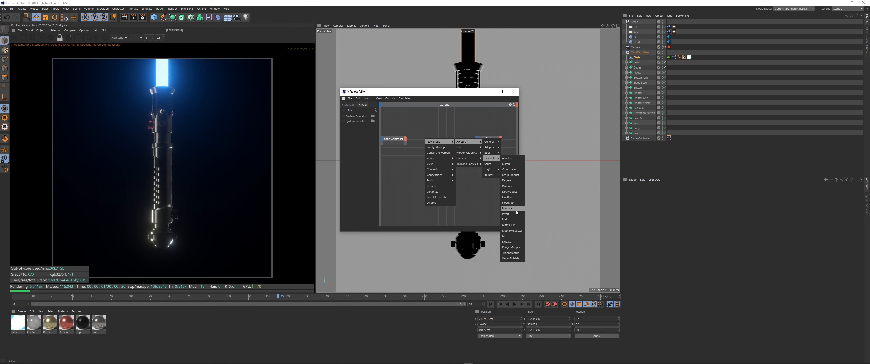
click(519, 247)
drag(426, 139, 442, 145)
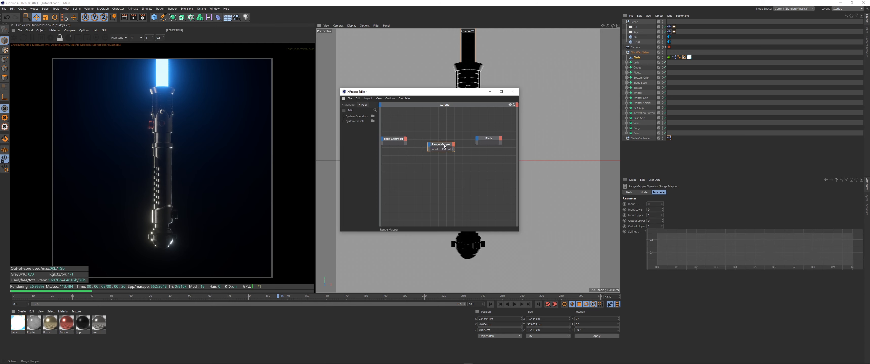
drag(510, 106, 515, 107)
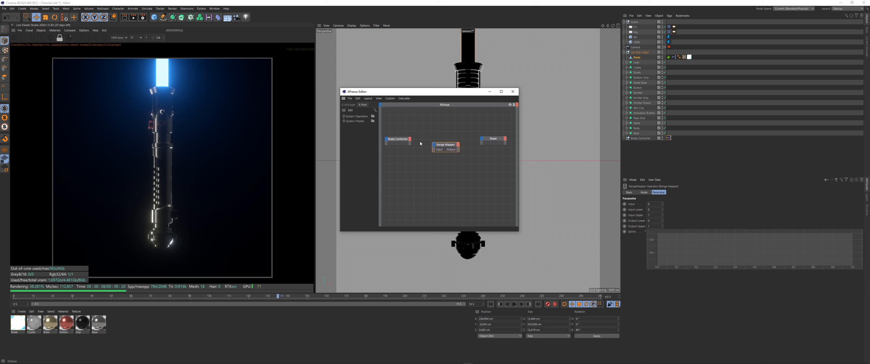
- Add a Blade Length output port to the Blade Controller node and connect it to the Range Mapper's input
click(411, 142)
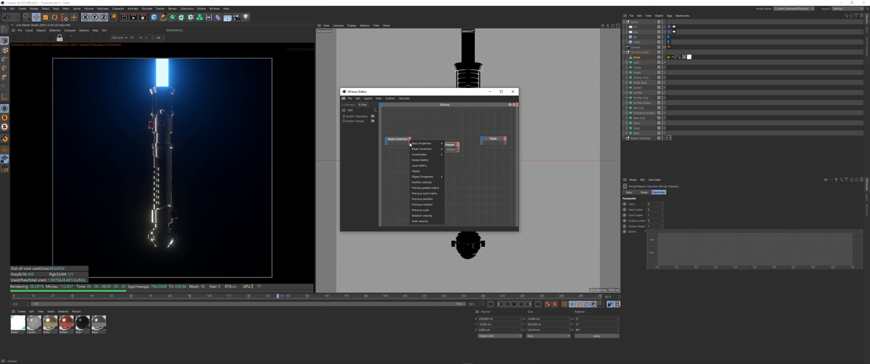
mouse_move(416, 152)
click(457, 149)
drag(410, 145, 435, 150)
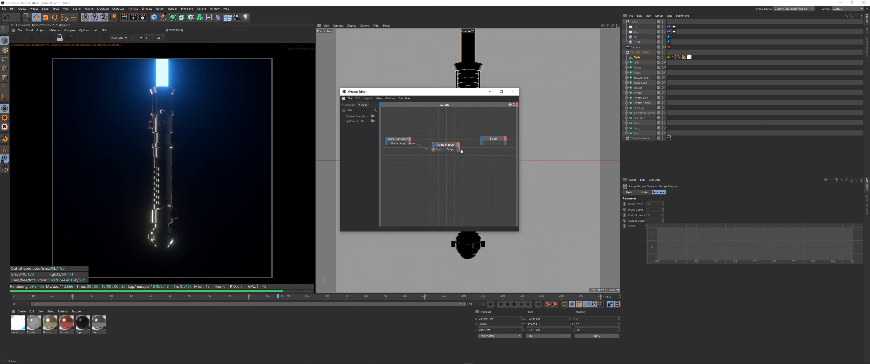
- Set both the Input Range and the Output Range of the Range Mapper to Percent
click(645, 192)
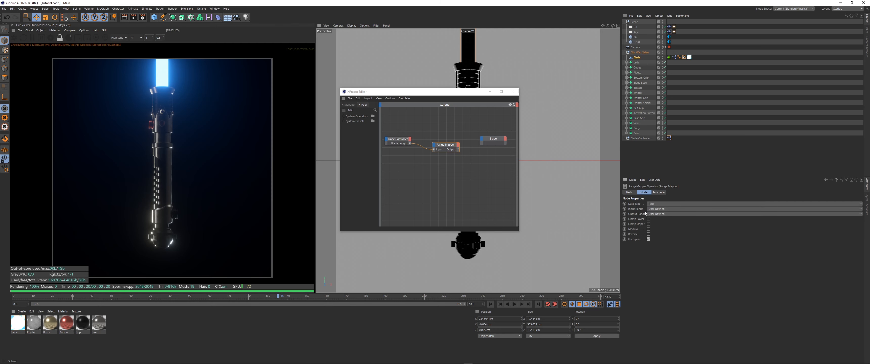
click(654, 210)
click(655, 231)
click(656, 214)
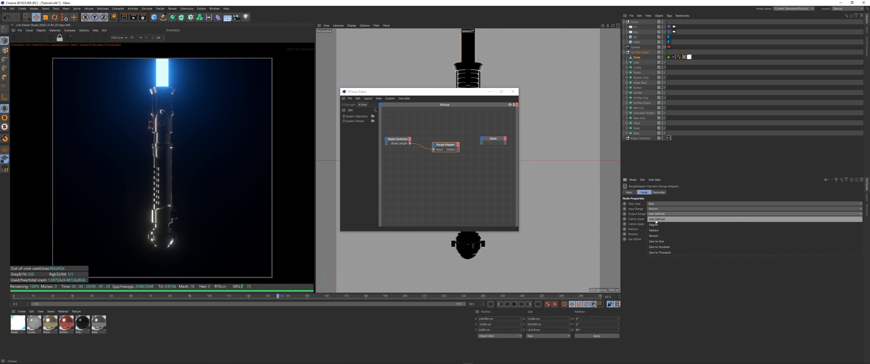
click(656, 236)
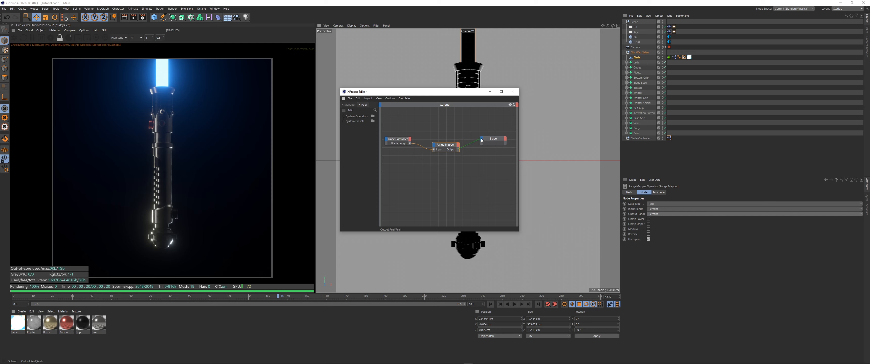
- Connect the Range Mapper's output to the Blade node's Scale Y input and return to the Blade Controller null's settings
drag(481, 138, 482, 139)
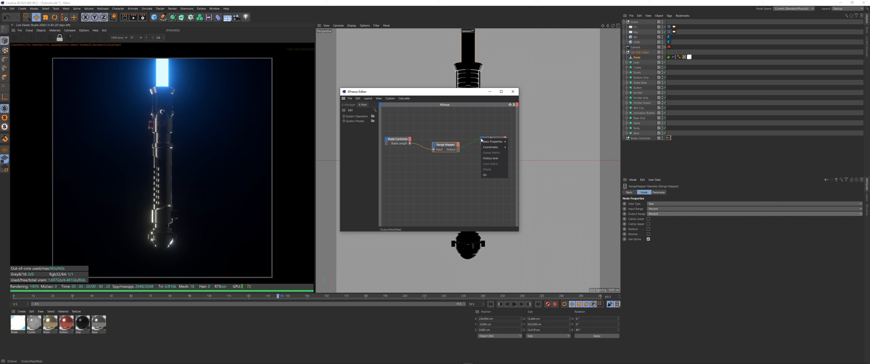
mouse_move(493, 147)
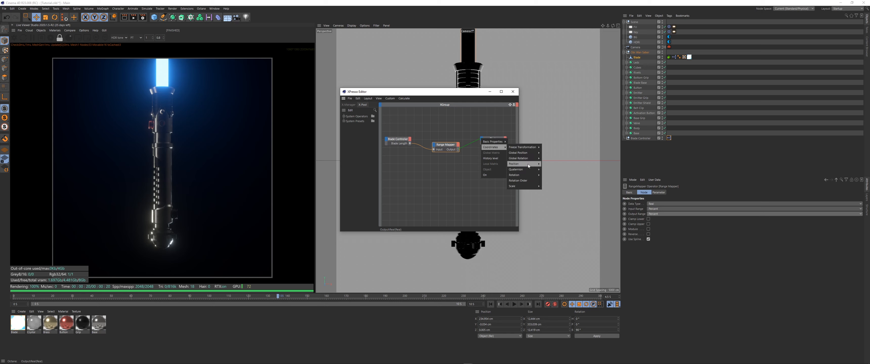
mouse_move(518, 188)
click(548, 198)
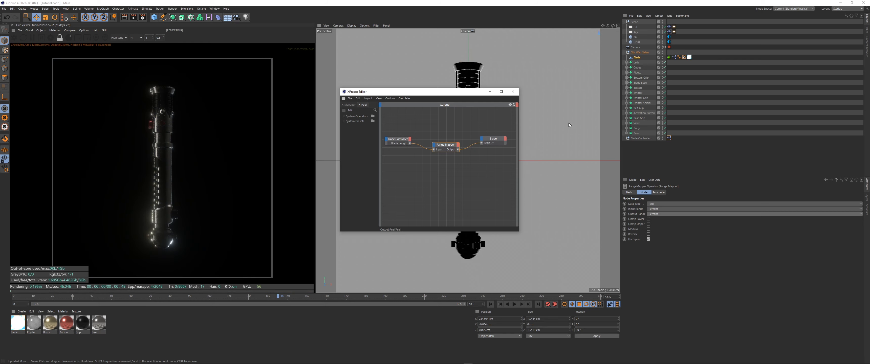
click(513, 92)
click(641, 139)
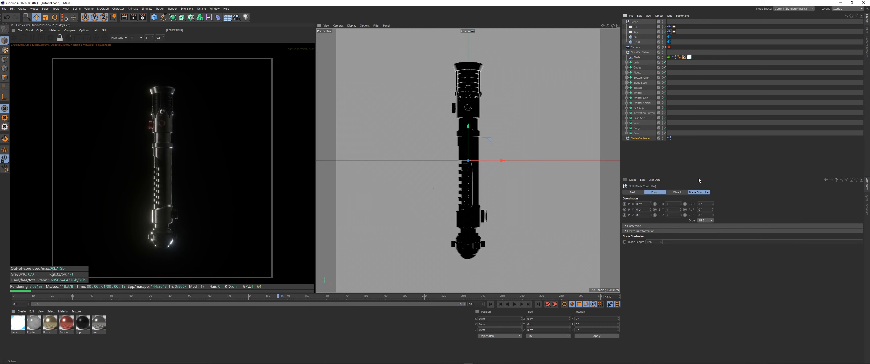
- Raise the Blade Controller's Blade Length to 100% to check how the blade extends from the hilt
click(700, 192)
drag(662, 204, 833, 205)
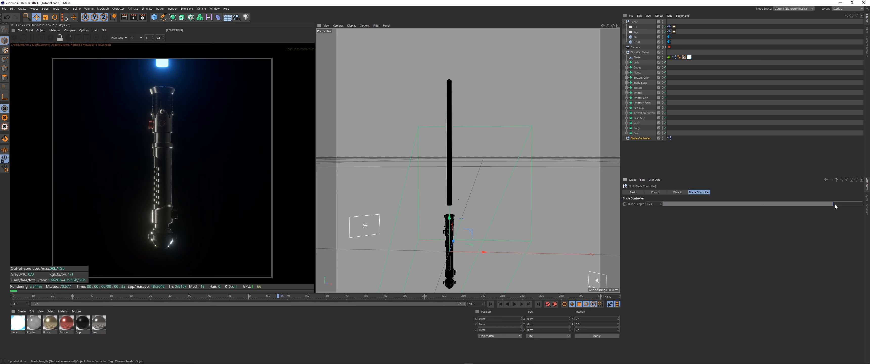
click(738, 89)
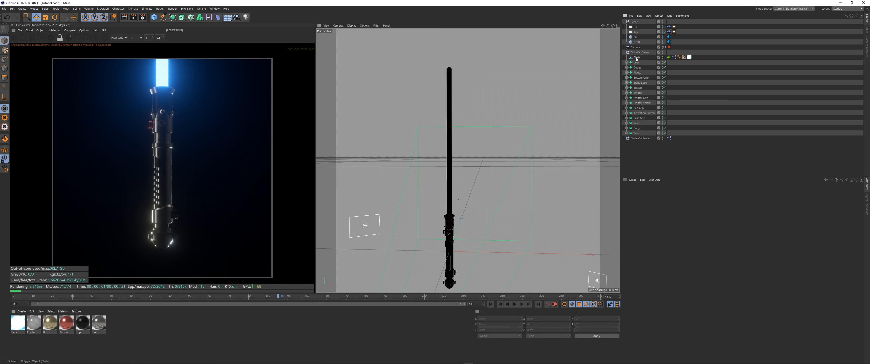
- Move the Blade object's axis down to the blade's base, just above the hilt, without moving its geometry
click(637, 58)
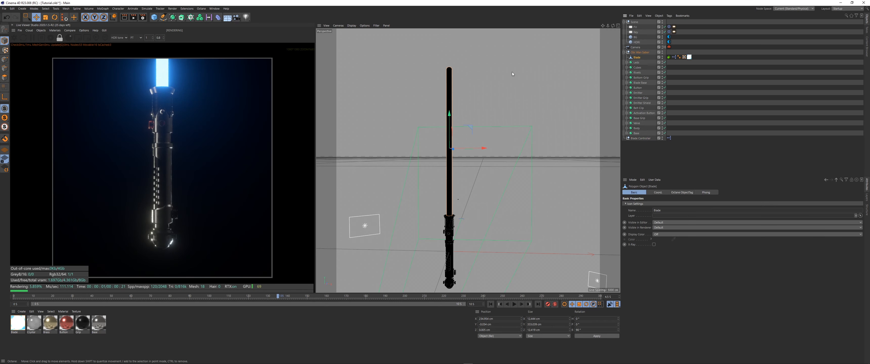
click(3, 98)
key(F3)
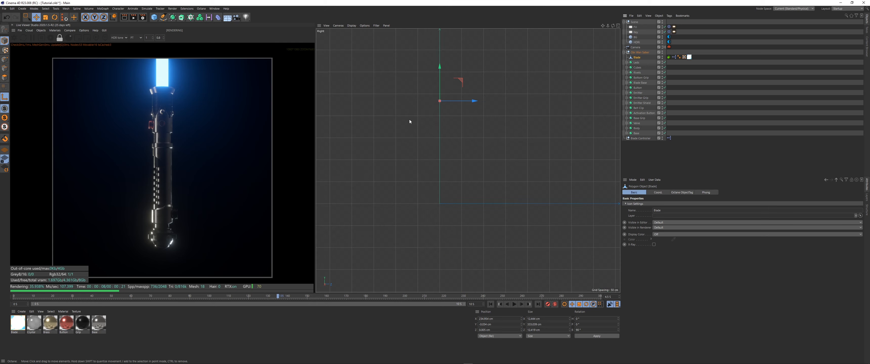
scroll(442, 138, up, 2)
drag(441, 88, 440, 167)
scroll(467, 163, up, 8)
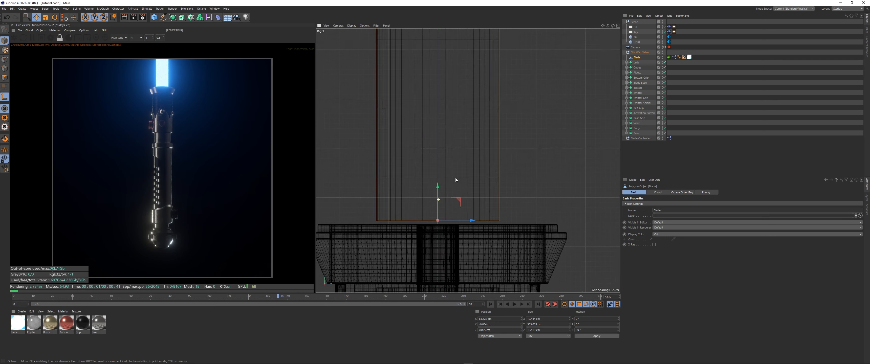
alt+right_drag(456, 178, 458, 177)
drag(438, 196, 438, 194)
click(5, 99)
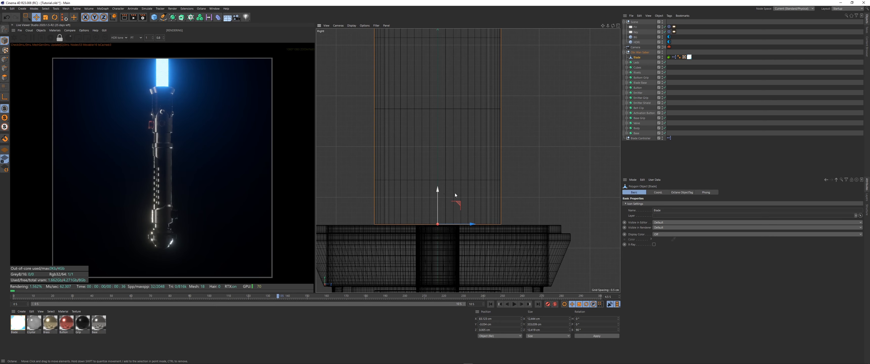
- Test the Blade Controller's Blade Length across its range in the perspective view and return it to 100%
key(F1)
click(650, 144)
click(645, 138)
click(664, 47)
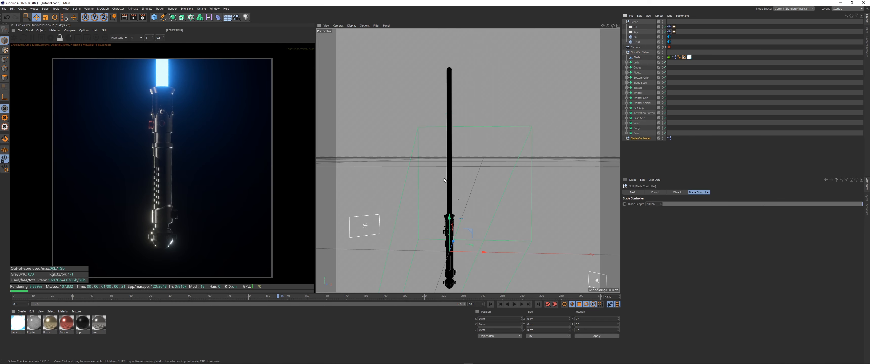
drag(796, 204, 862, 217)
drag(674, 207, 724, 204)
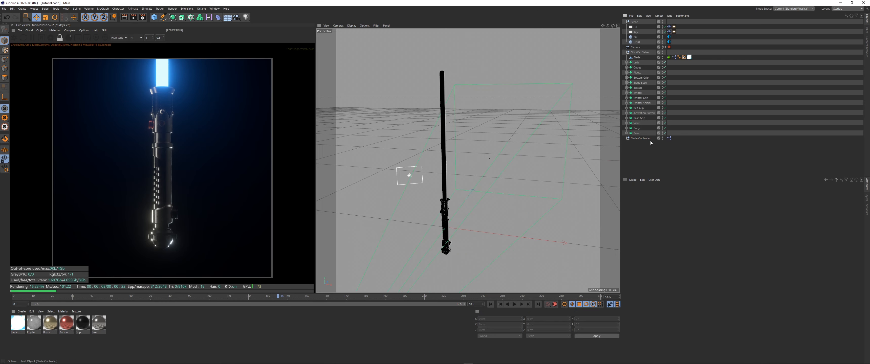
click(649, 139)
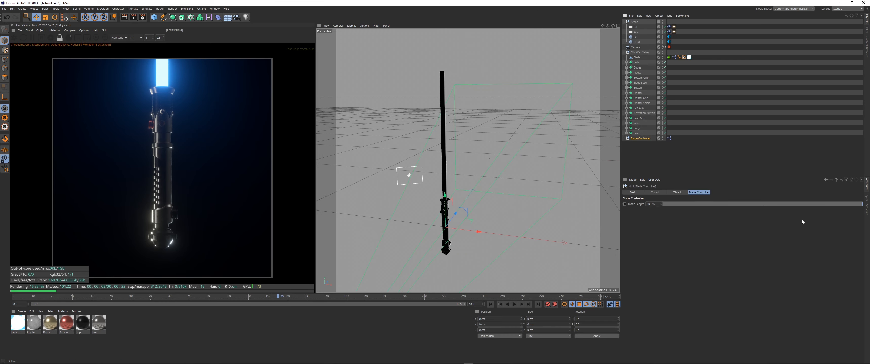
drag(798, 204, 839, 228)
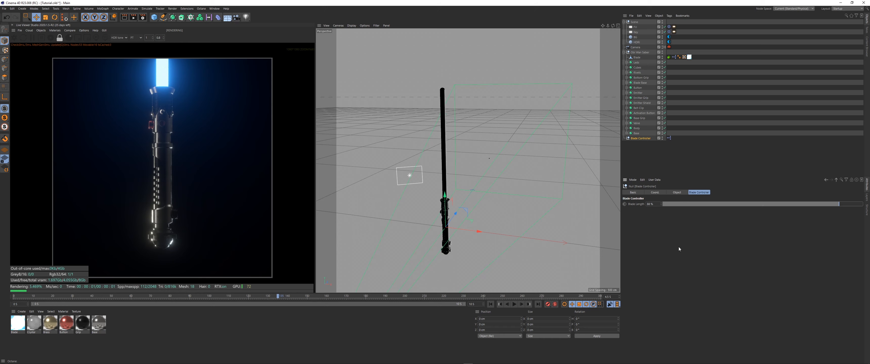
drag(818, 204, 855, 204)
click(724, 153)
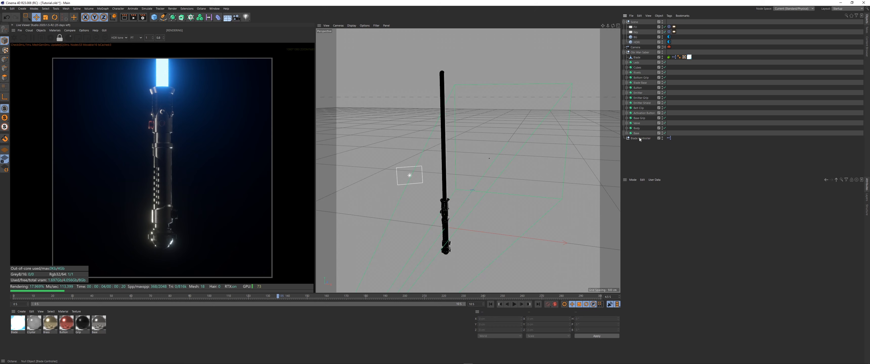
- Look through the scene camera and pause the Live Viewer render
click(445, 212)
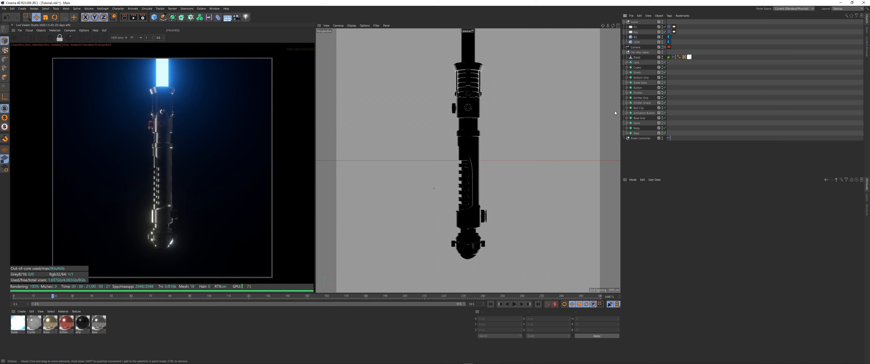
click(35, 40)
click(636, 58)
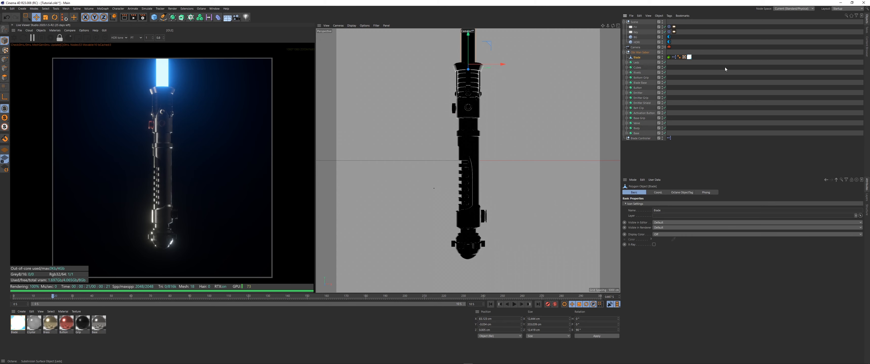
- Keyframe the Blade Controller's Blade Length at 0% just before the 1-second mark
click(641, 138)
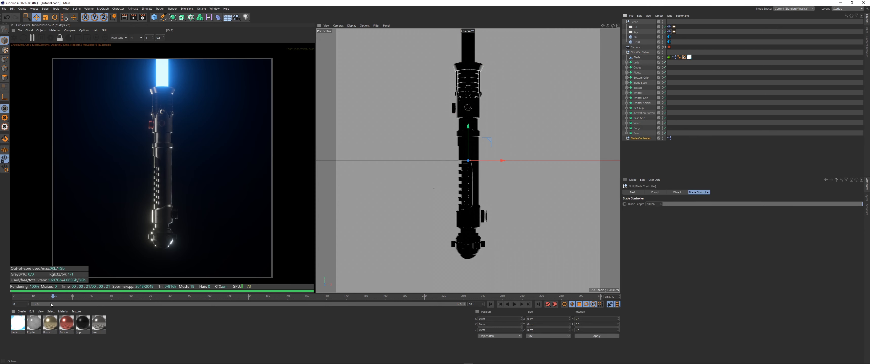
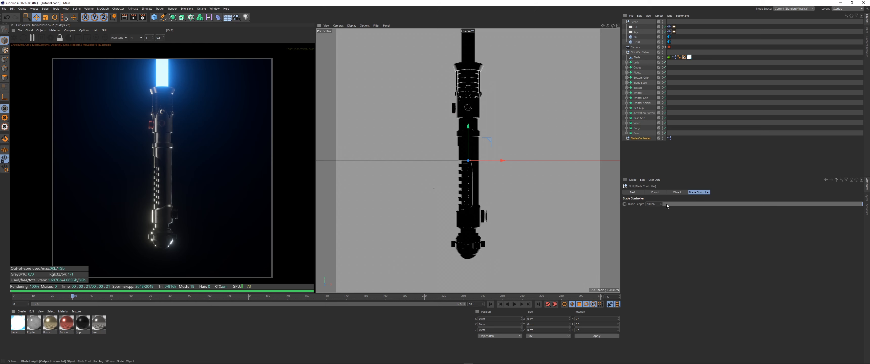
click(664, 204)
click(625, 204)
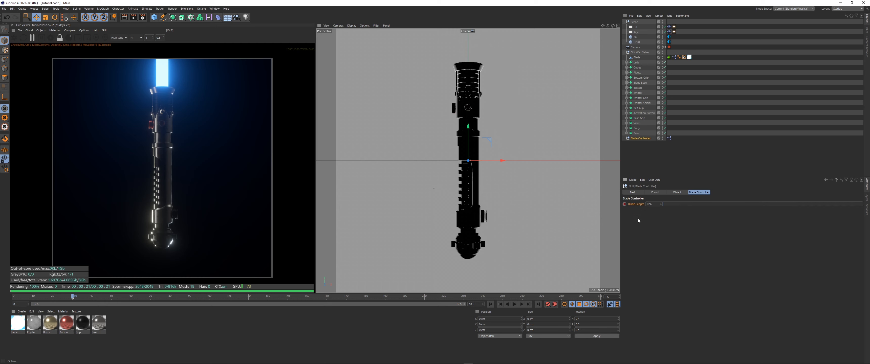
click(70, 299)
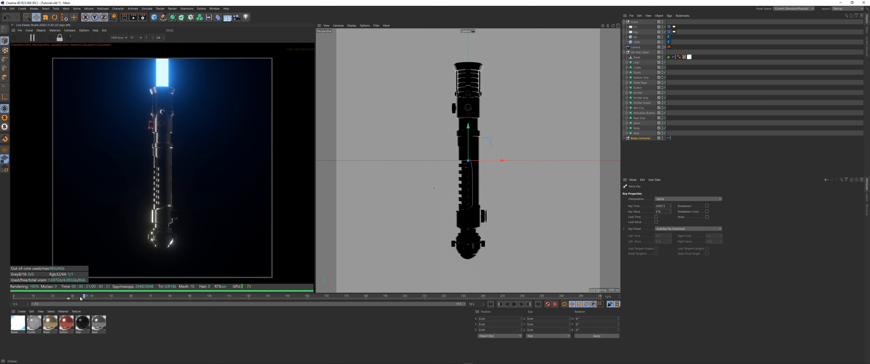
- Keyframe Blade Length at 100% at 1.1 s and scrub the timeline to check the blade's ignition
click(646, 139)
drag(667, 205, 869, 221)
click(625, 205)
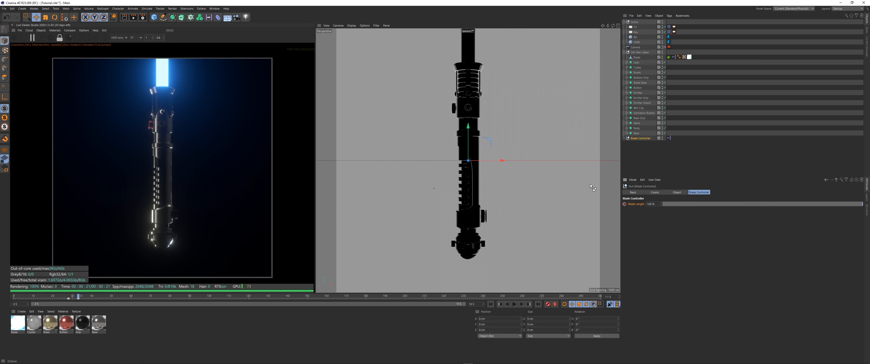
click(214, 9)
drag(83, 297, 65, 298)
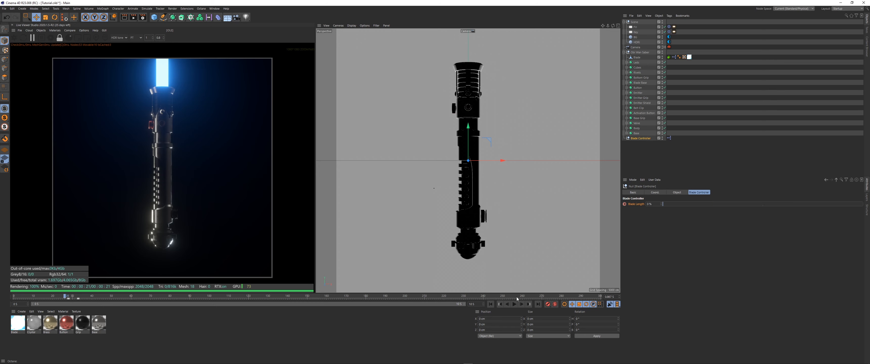
- Set both Blade Length keyframes to linear interpolation in the F-Curve timeline, close it and scrub through the animation
click(214, 8)
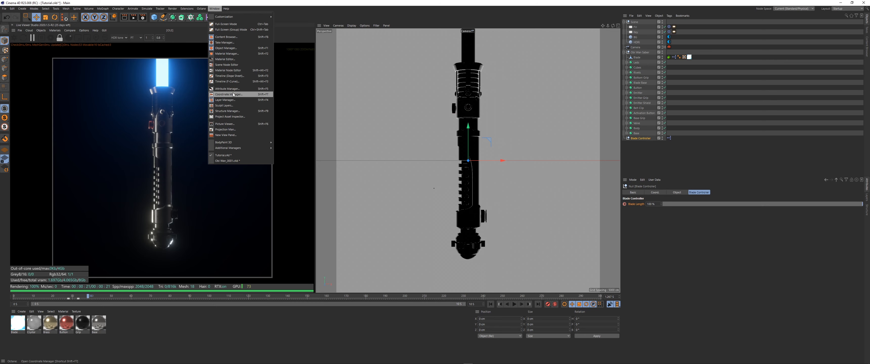
click(228, 82)
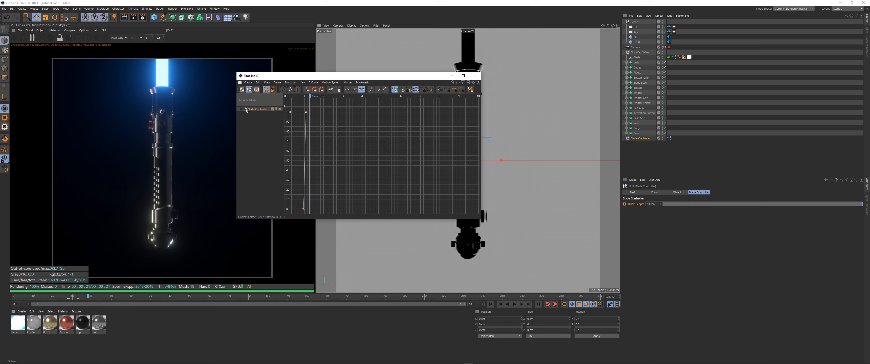
key(h)
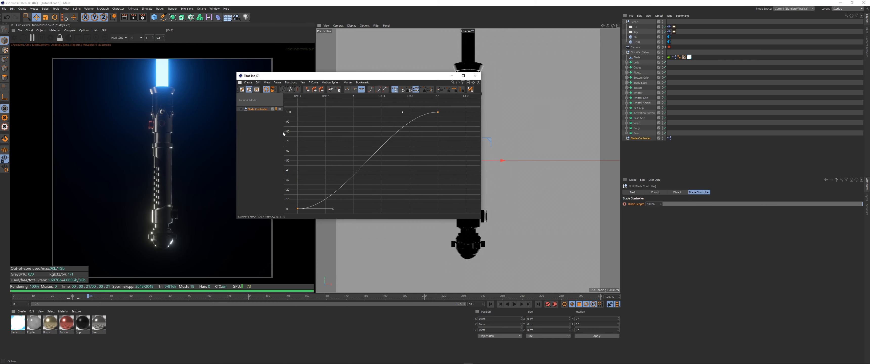
key(ctrl+a)
click(347, 90)
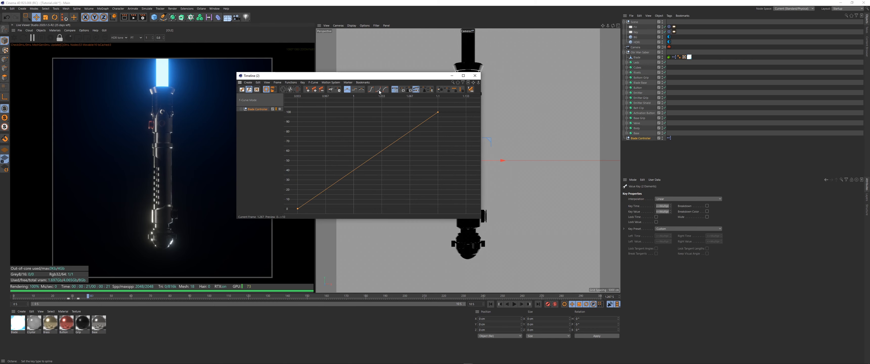
click(475, 76)
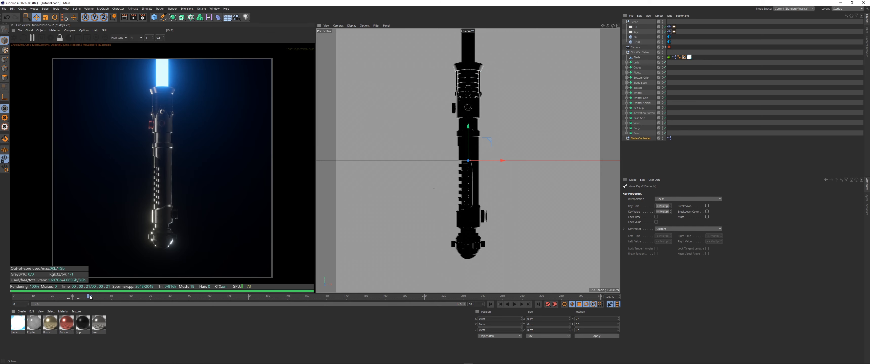
drag(72, 298, 18, 296)
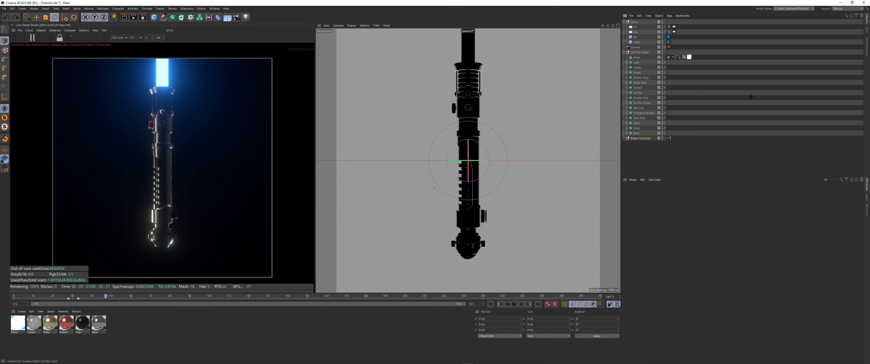
- Keyframe the Obi-Wan Saber null at the first frame and again at the last frame with its heading rotated to -720°
click(751, 97)
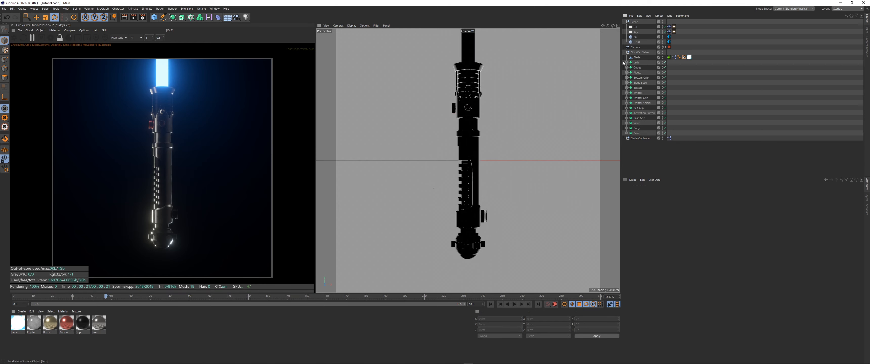
click(641, 52)
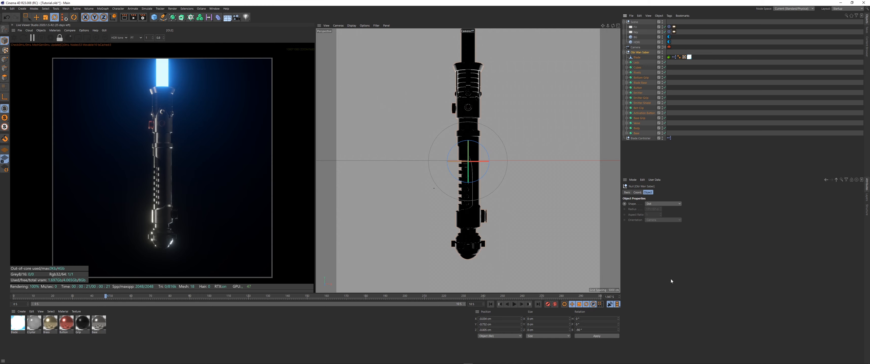
click(490, 304)
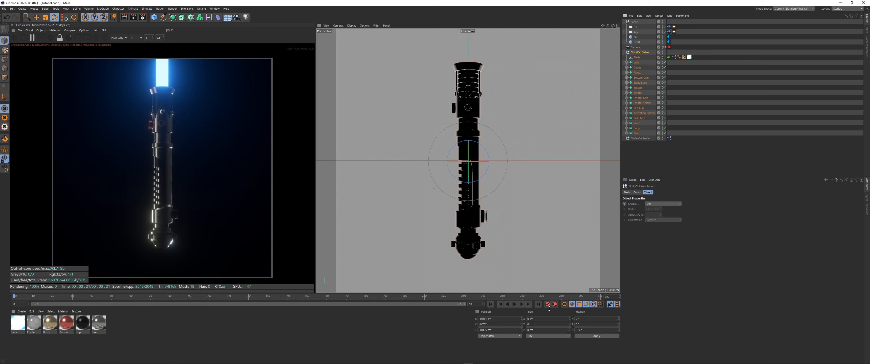
drag(551, 299, 748, 302)
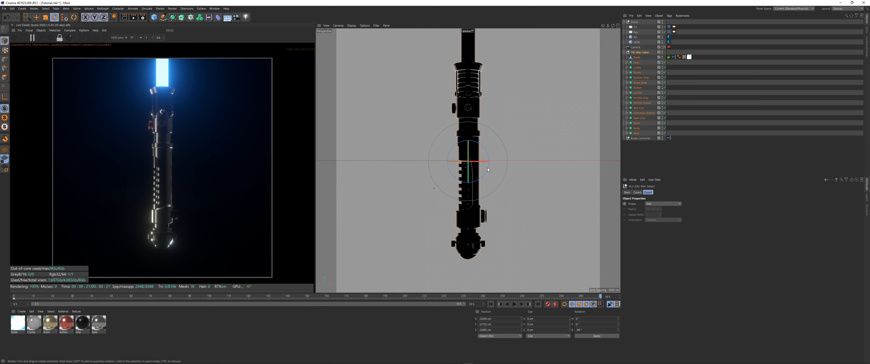
mouse_move(481, 162)
mouse_down()
mouse_move(467, 162)
mouse_move(481, 158)
mouse_move(473, 159)
mouse_up()
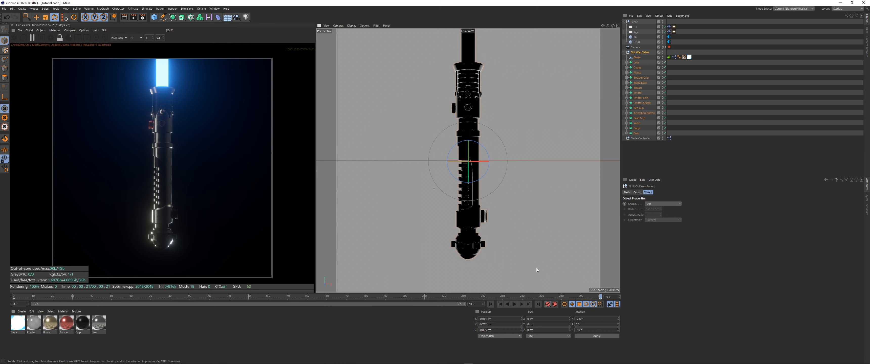
- Steepen the tangents of both Rotation H keys in the F-Curve timeline for a fast start and end with a slow middle
click(215, 9)
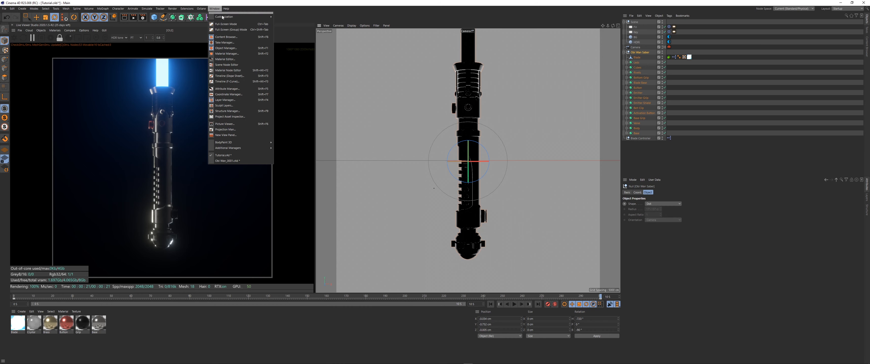
click(237, 82)
drag(257, 73, 132, 69)
click(116, 104)
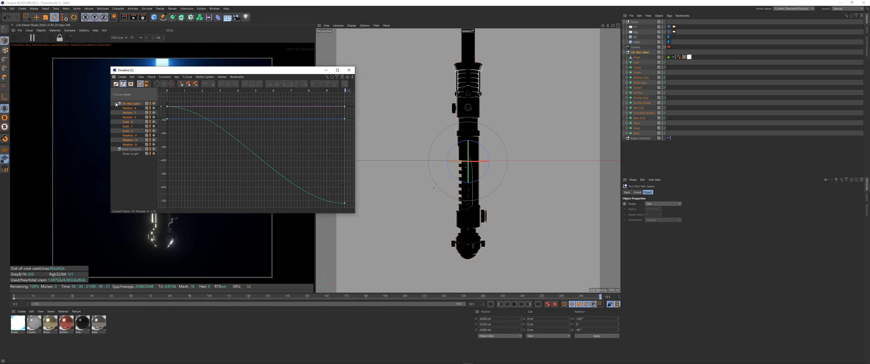
click(131, 140)
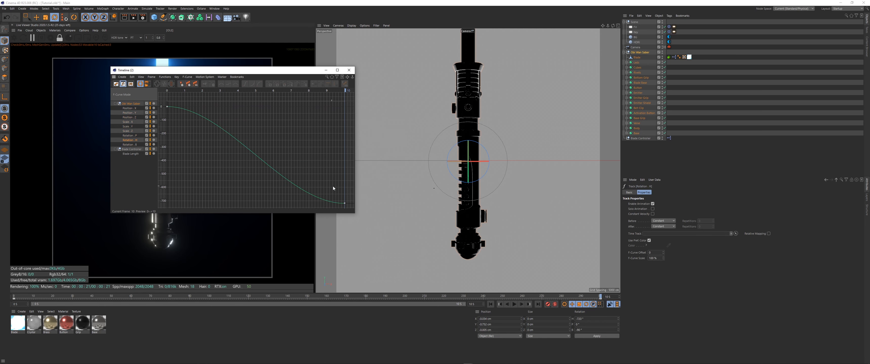
key(ctrl+a)
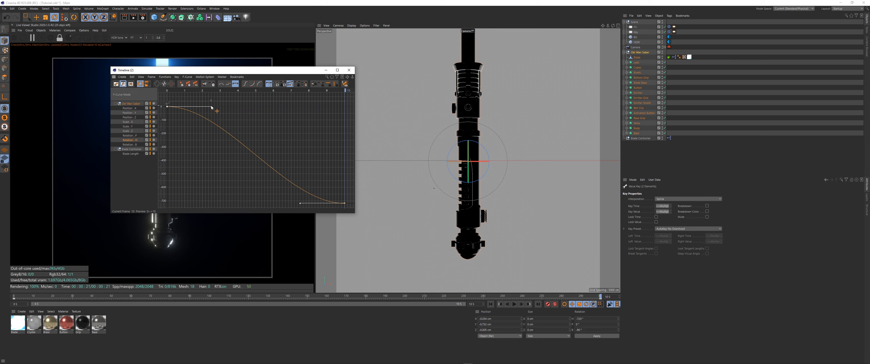
drag(212, 109, 173, 169)
drag(222, 70, 166, 50)
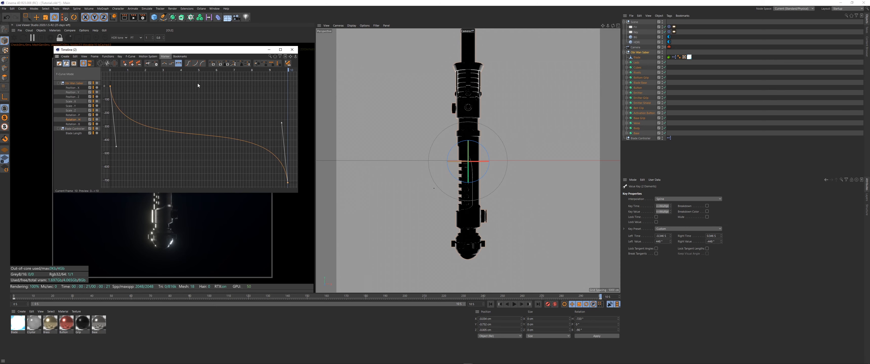
- Play the animation from the first frame to check the saber's rotation timing
click(491, 304)
click(515, 304)
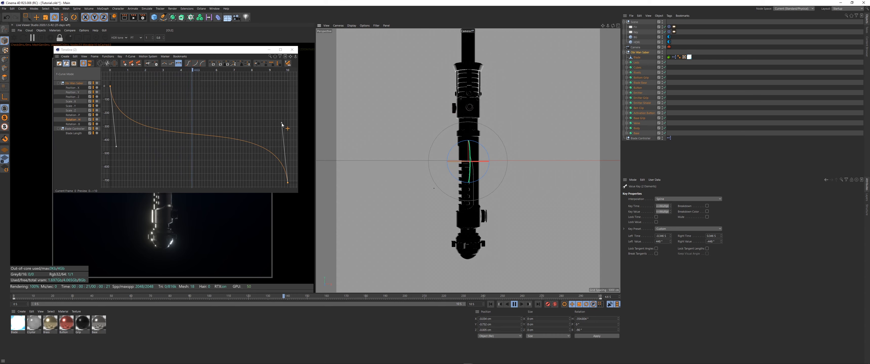
click(514, 304)
ctrl+click(196, 134)
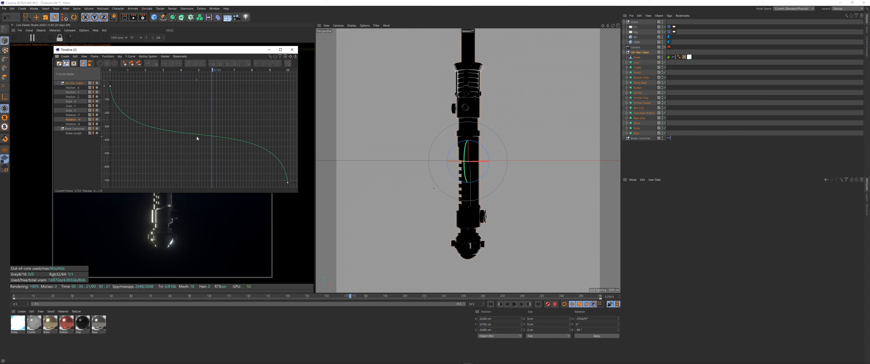
drag(218, 148, 204, 135)
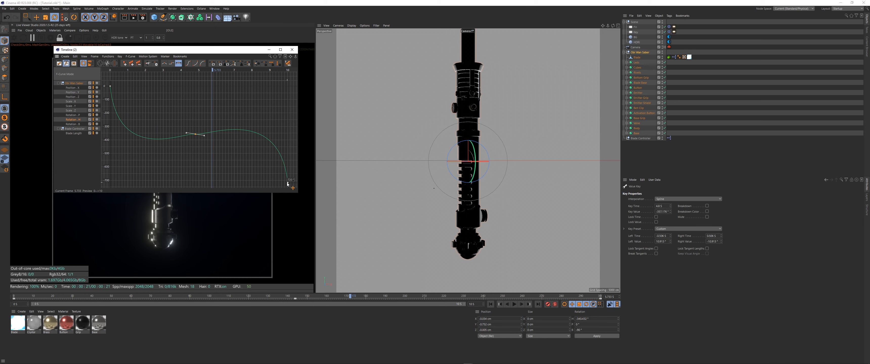
drag(282, 124, 286, 147)
key(ctrl+z)
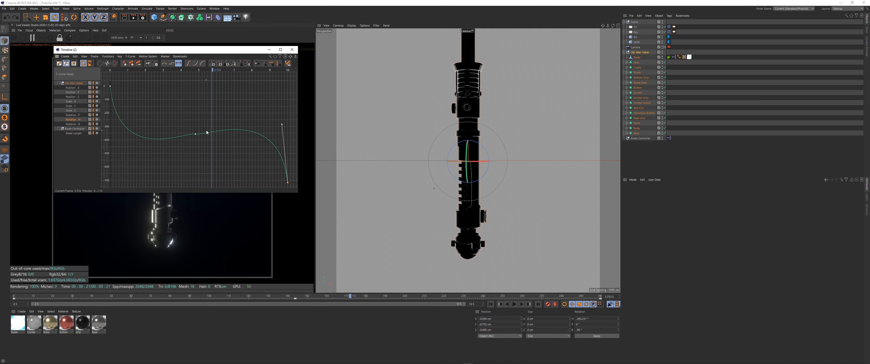
key(ctrl+z)
key(ctrl+z)
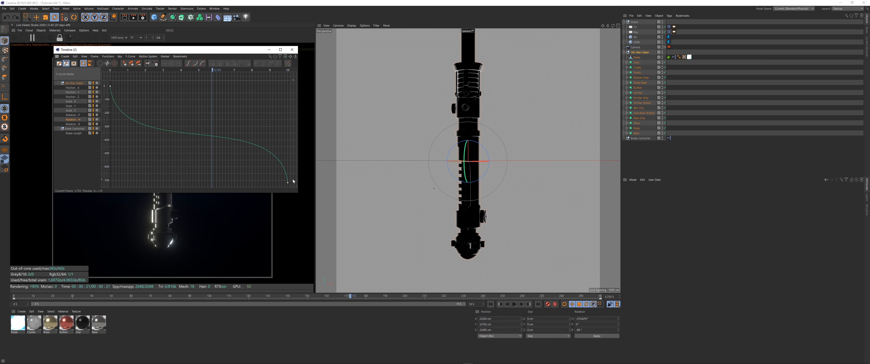
- Add a middle key at 5 s to the Rotation H curve and lengthen its tangents to flatten the middle
click(288, 183)
drag(282, 126, 282, 125)
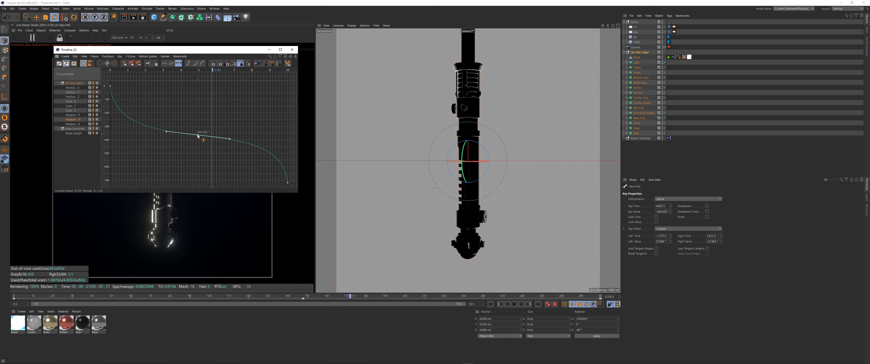
drag(199, 135, 240, 133)
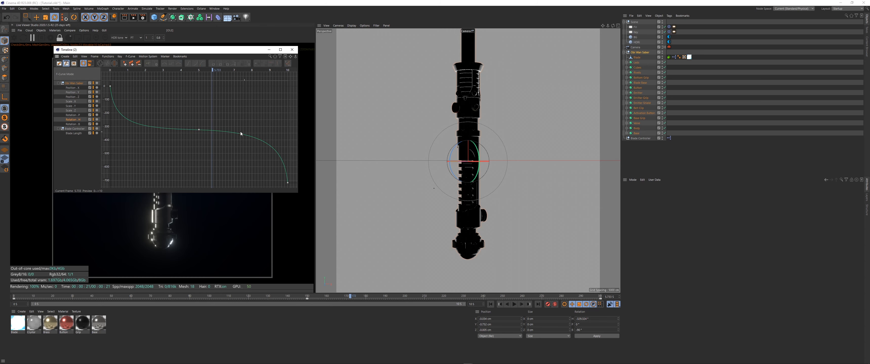
drag(246, 132, 247, 133)
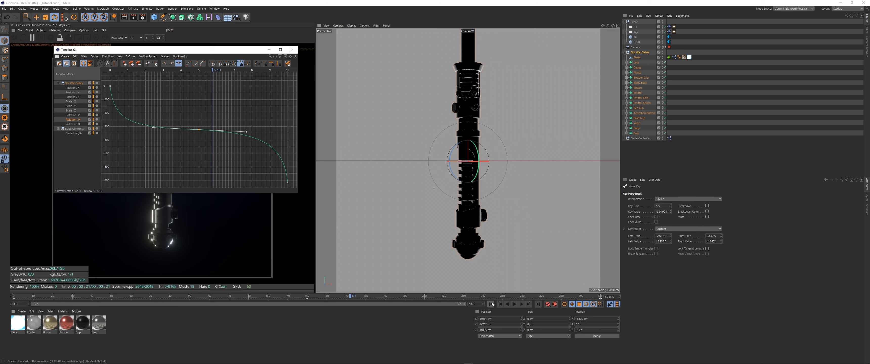
- Play the reworked rotation from the start, close the F-Curve timeline and play the animation again
click(490, 305)
click(514, 305)
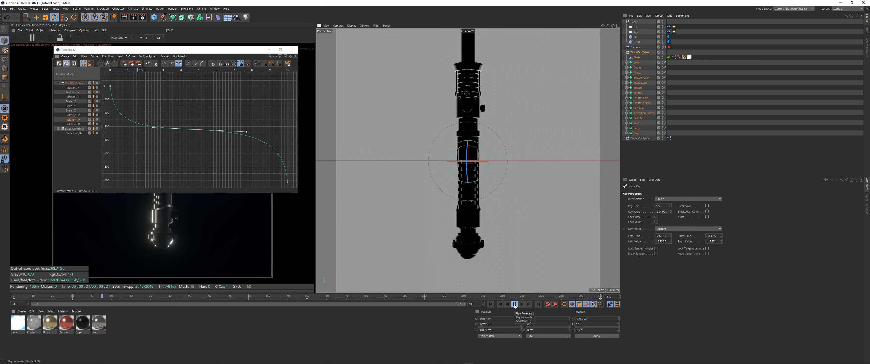
click(514, 306)
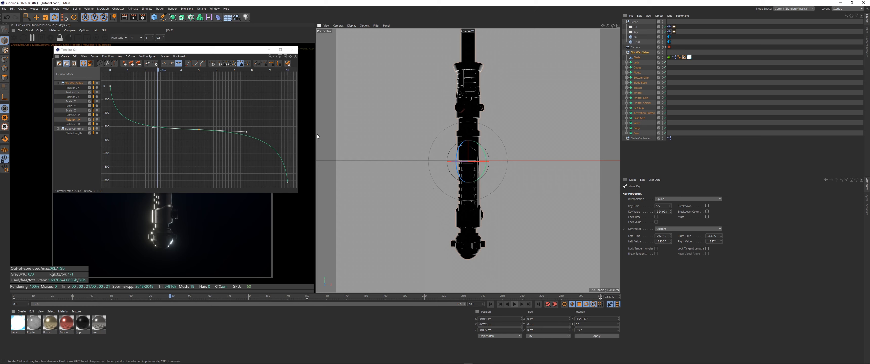
click(291, 50)
click(490, 305)
click(514, 305)
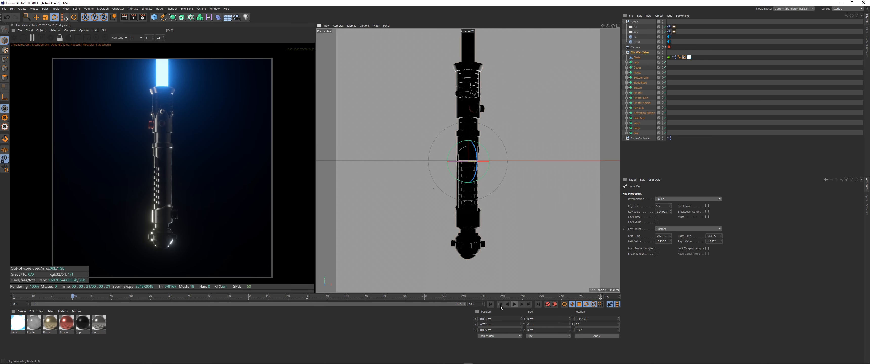
click(514, 304)
- Move both Blade Length ignition keys of the Blade Controller earlier, to about frames 11 and 16, and play the animation
click(652, 145)
click(646, 139)
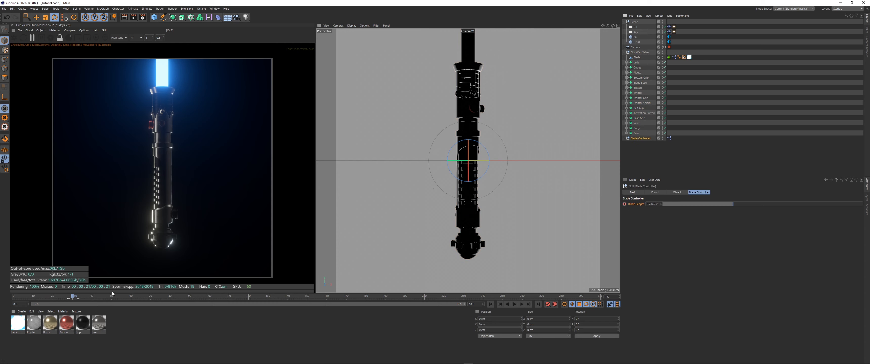
drag(85, 300, 42, 300)
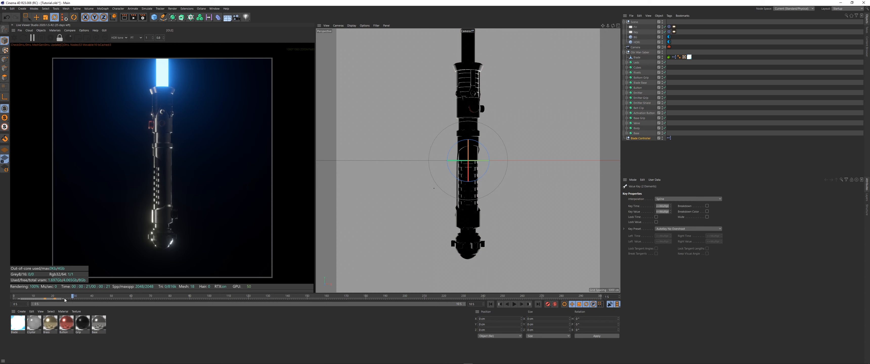
click(515, 305)
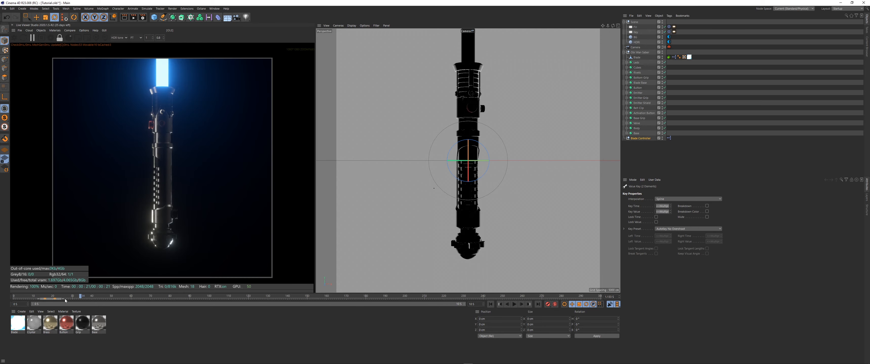
drag(51, 300, 55, 299)
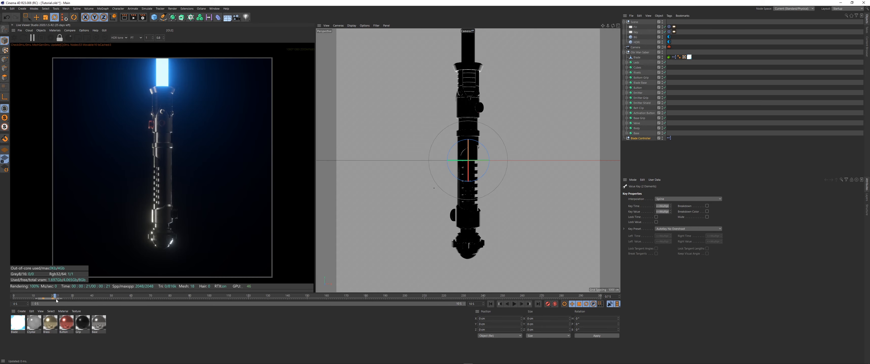
click(514, 305)
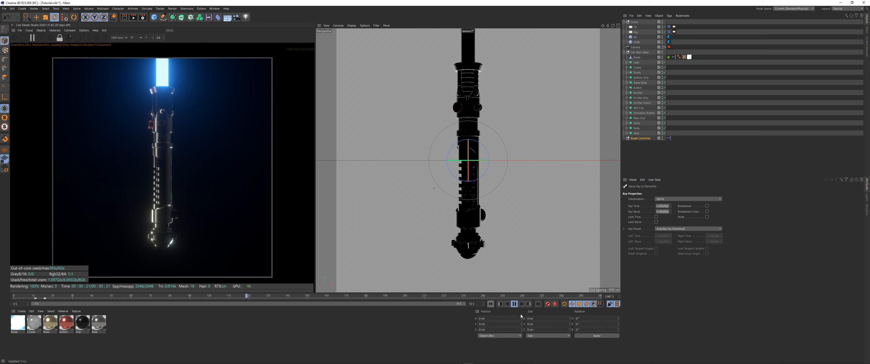
- Keyframe the Blade Controller's Blade Length at 100% at 9 s and at 0% at about 9.4 s
drag(503, 297, 543, 299)
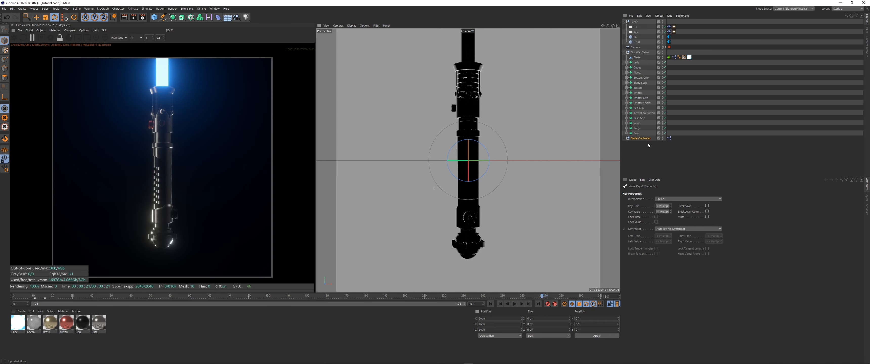
click(642, 138)
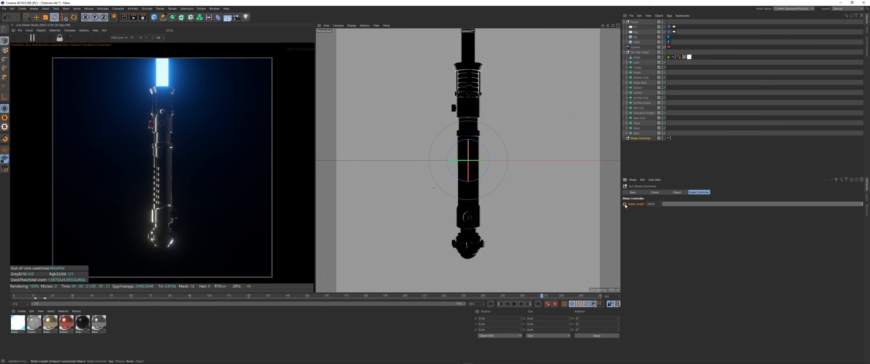
drag(542, 297, 566, 299)
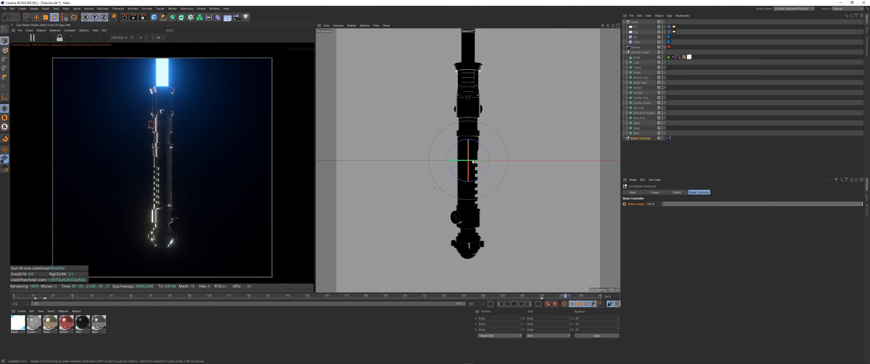
drag(714, 204, 630, 205)
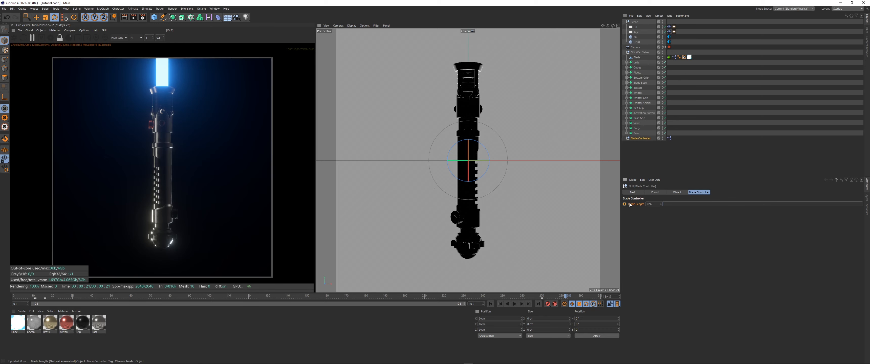
- Play the end of the animation, then go back and step frame by frame through the blade's ignition
click(514, 304)
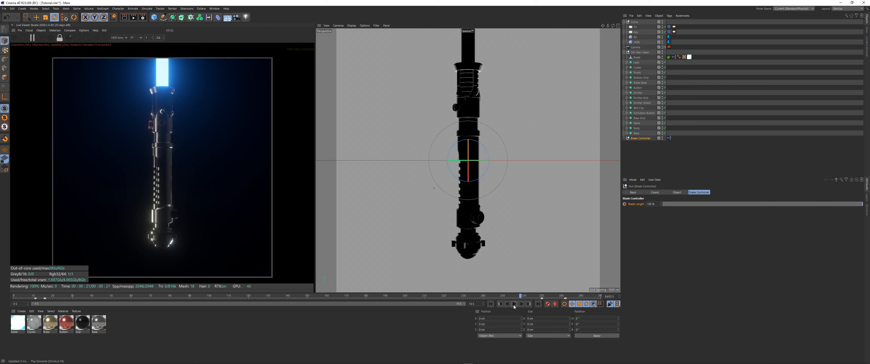
click(515, 306)
drag(545, 297, 36, 297)
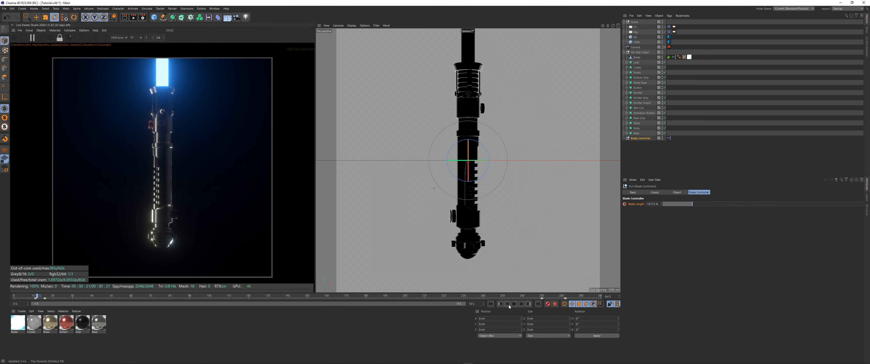
click(523, 304)
click(508, 305)
click(508, 305)
click(507, 305)
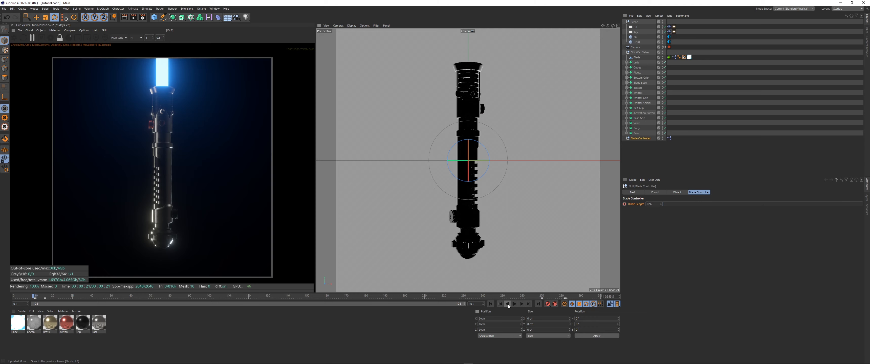
click(522, 305)
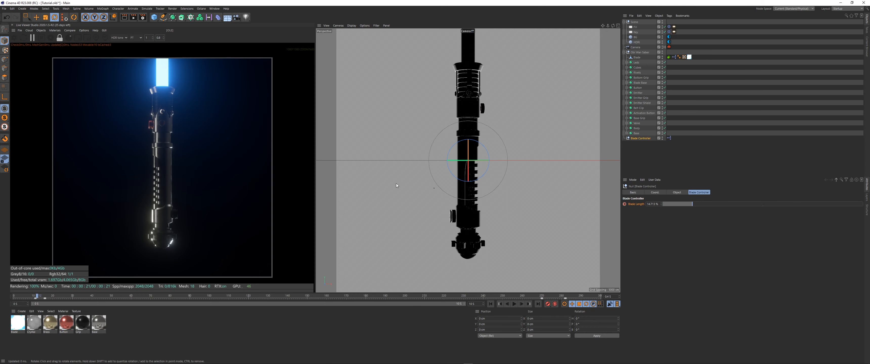
click(508, 305)
click(522, 305)
click(522, 305)
click(522, 305)
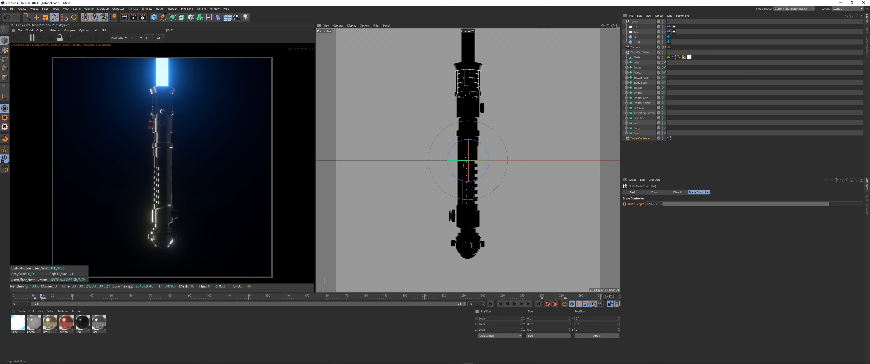
- Play the animation through to its end and scrub back to the blade's retraction just after 9 s
click(515, 304)
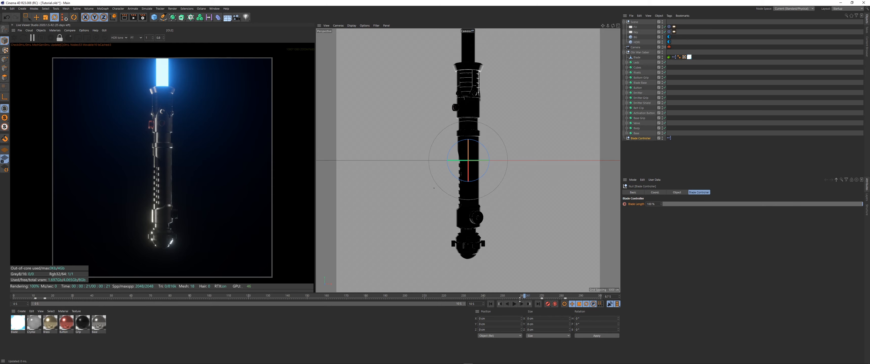
click(515, 305)
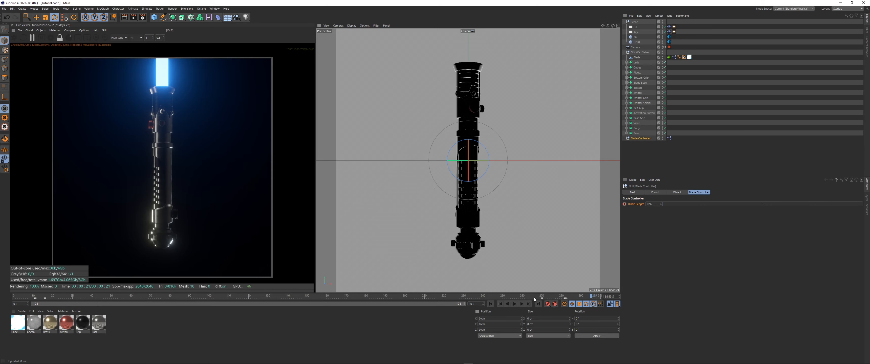
mouse_move(535, 298)
mouse_down()
mouse_move(568, 301)
mouse_move(550, 301)
mouse_up()
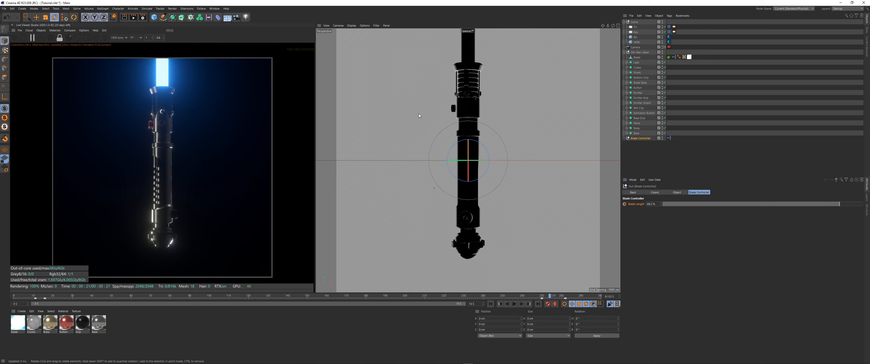
- Set all Blade Length keyframes to linear interpolation in the F-Curve timeline and close it
click(215, 8)
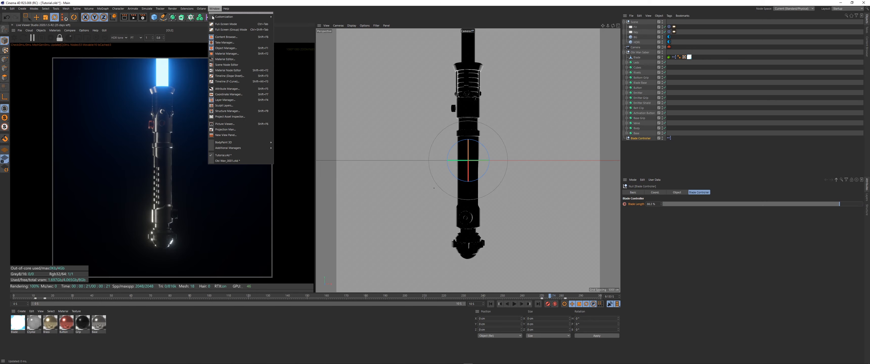
click(239, 81)
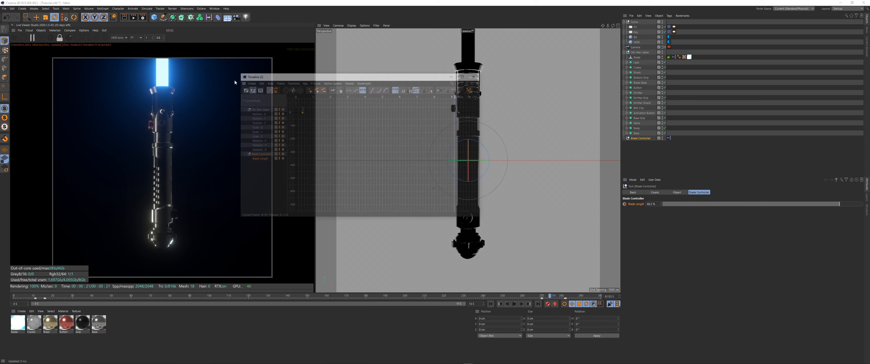
click(259, 159)
key(ctrl+a)
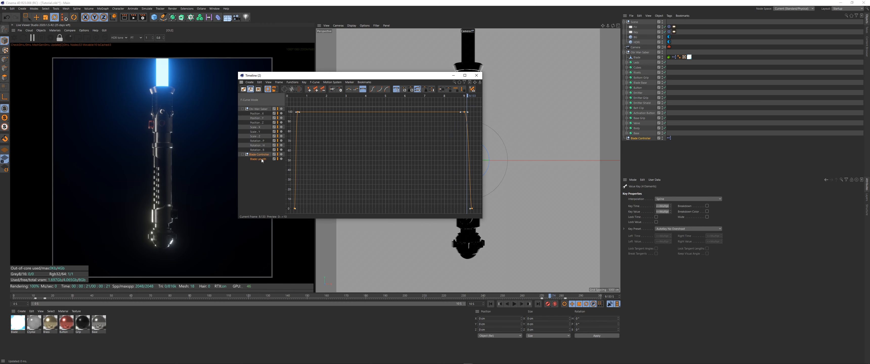
click(349, 88)
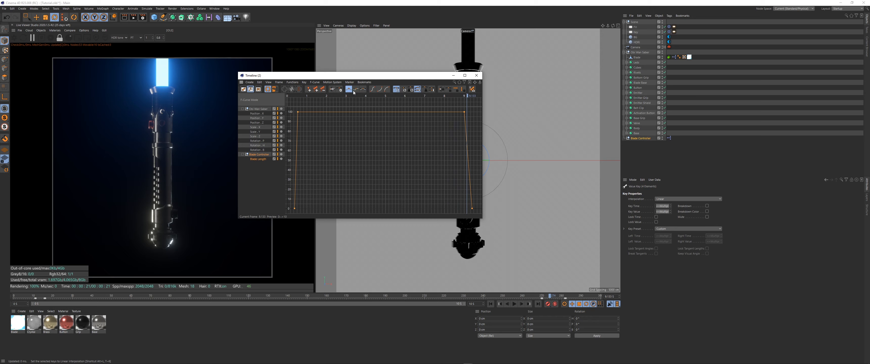
click(475, 75)
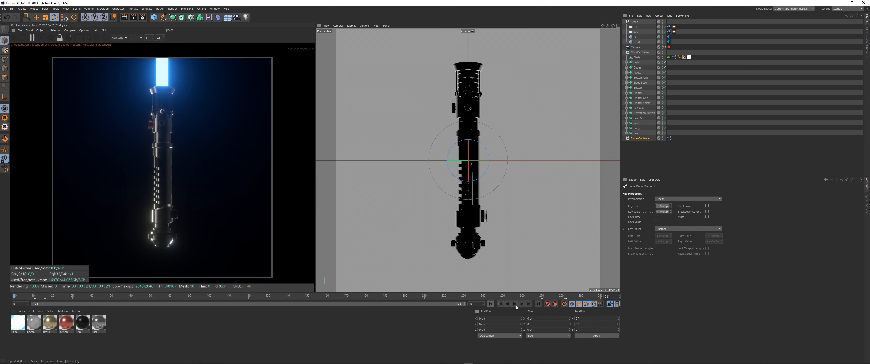
- Play the animation with nothing selected, resume the Live Viewer render and stop playback at about 0.8 s
click(515, 304)
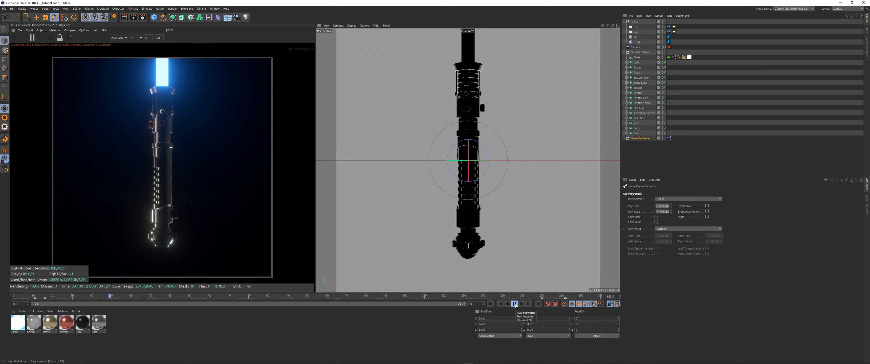
click(650, 166)
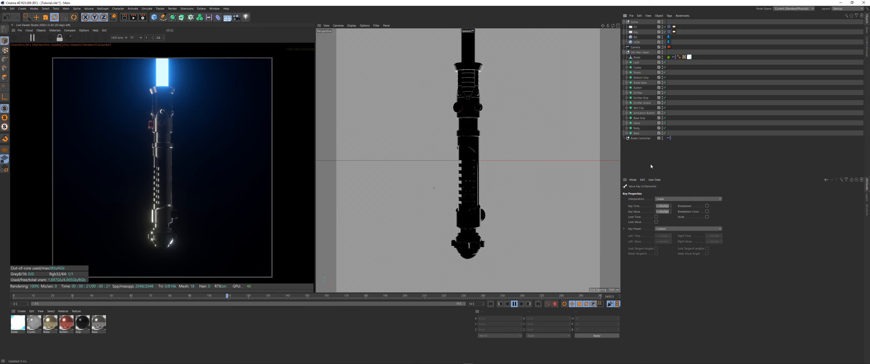
click(21, 37)
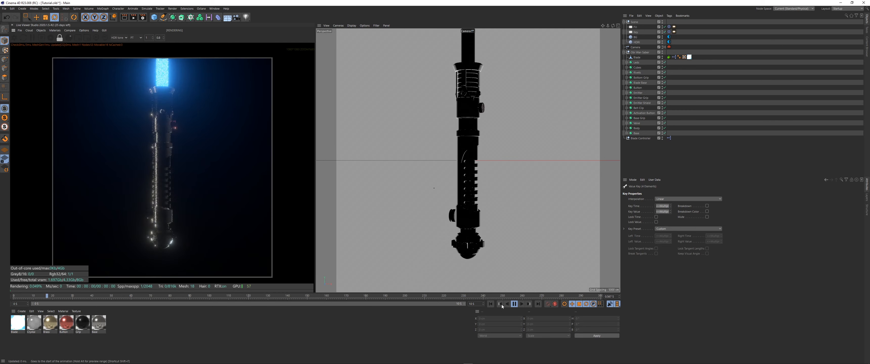
click(514, 304)
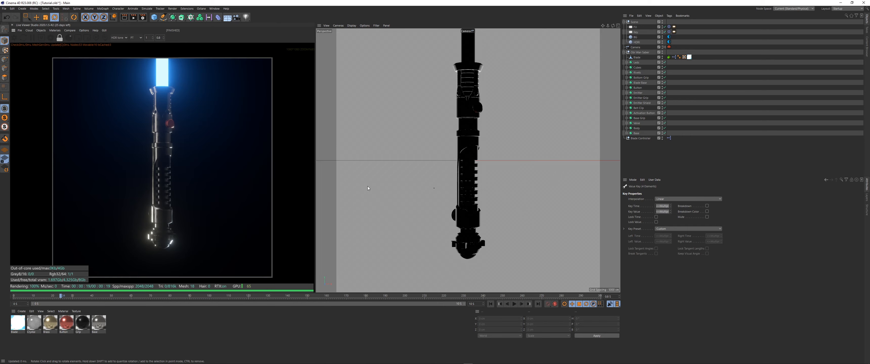
- Inspect the Blade object's coordinates and the Blade Controller null's Blade Length setting
click(637, 57)
click(659, 193)
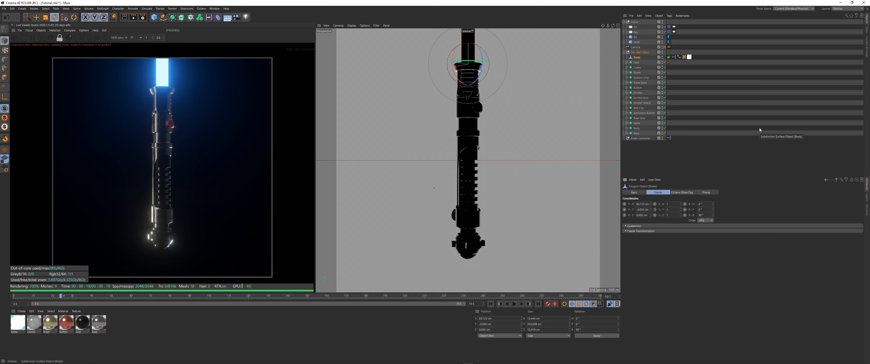
click(641, 138)
shift+click(699, 192)
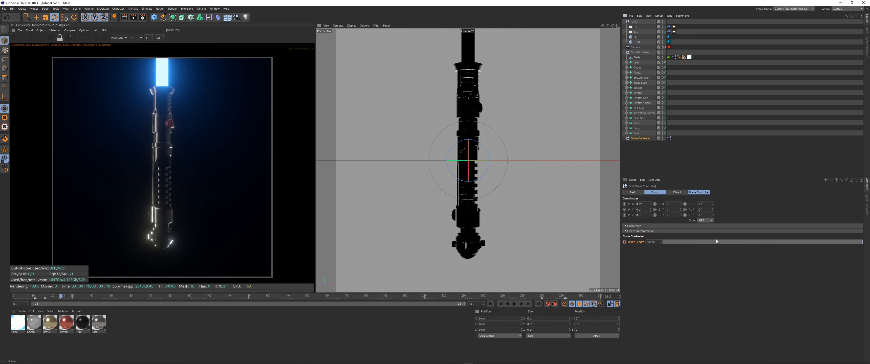
click(700, 192)
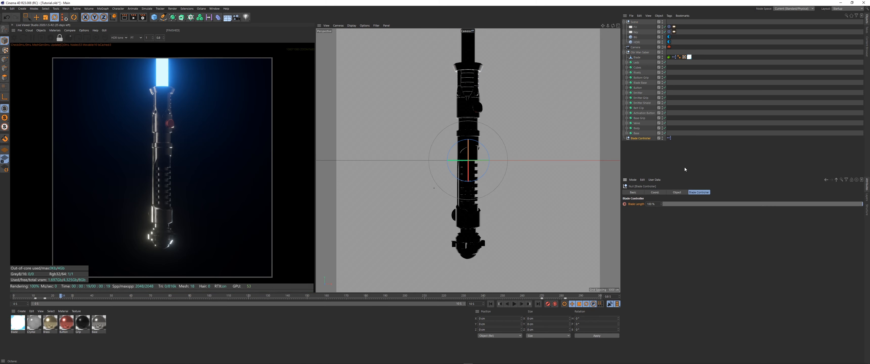